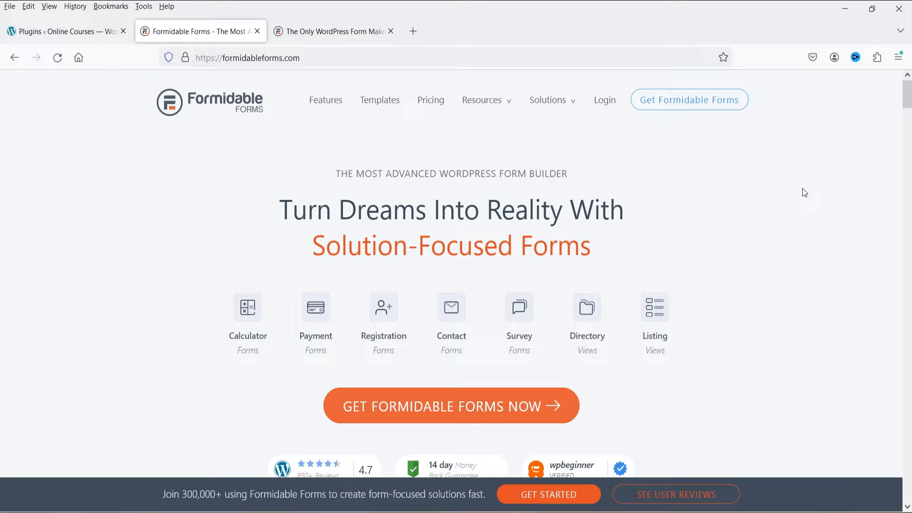
Step: Review the Formidable Forms pricing page, comparing the plans and the Basic plan's feature list and site allowance
click(325, 28)
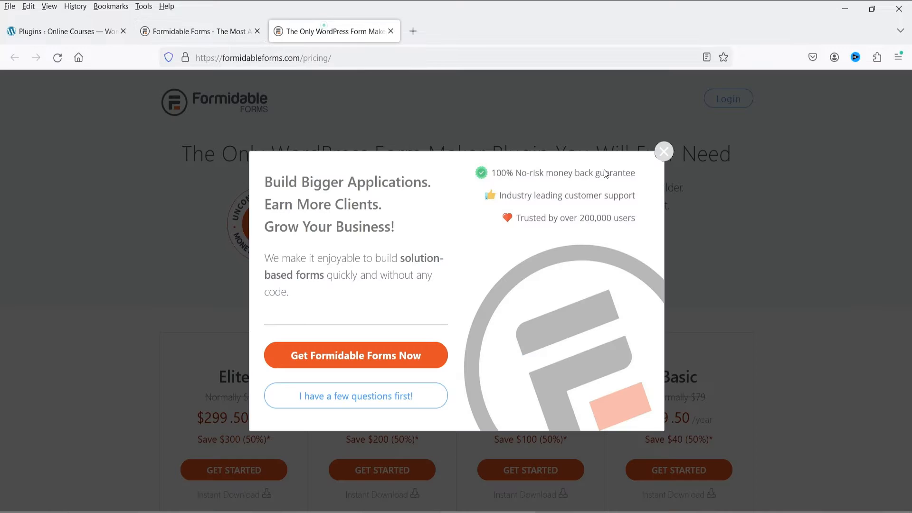
click(777, 180)
scroll(782, 238, down, 3)
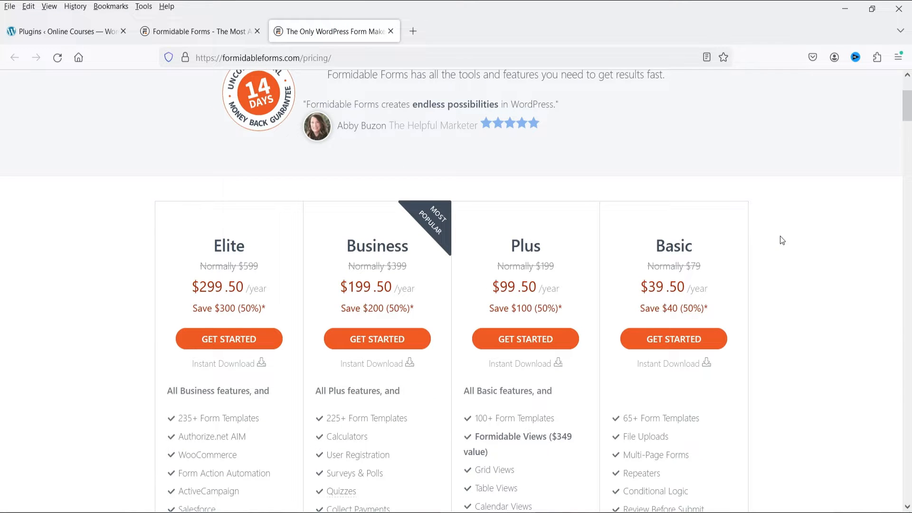
scroll(851, 233, down, 3)
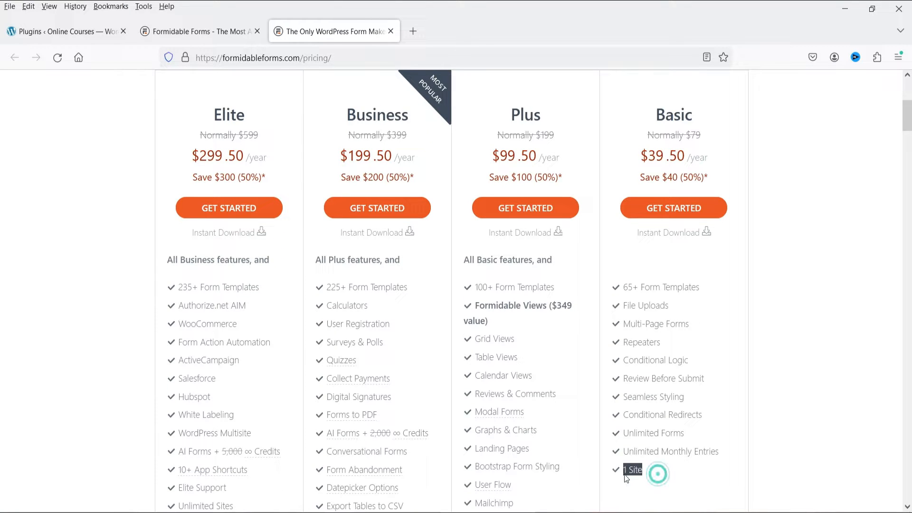
click(821, 360)
scroll(73, 208, up, 2)
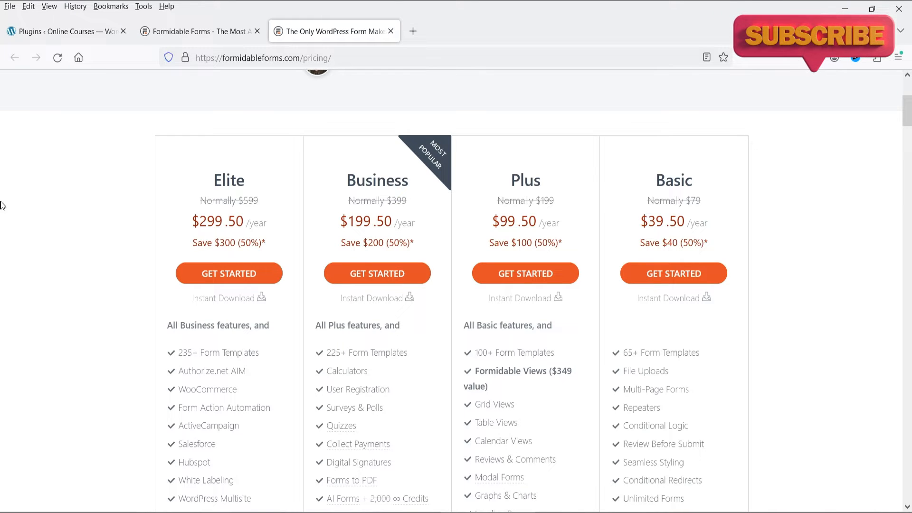
Step: Switch to the WordPress admin, find the "formidable forms" plugin among the new plugins, and install and activate it
click(49, 36)
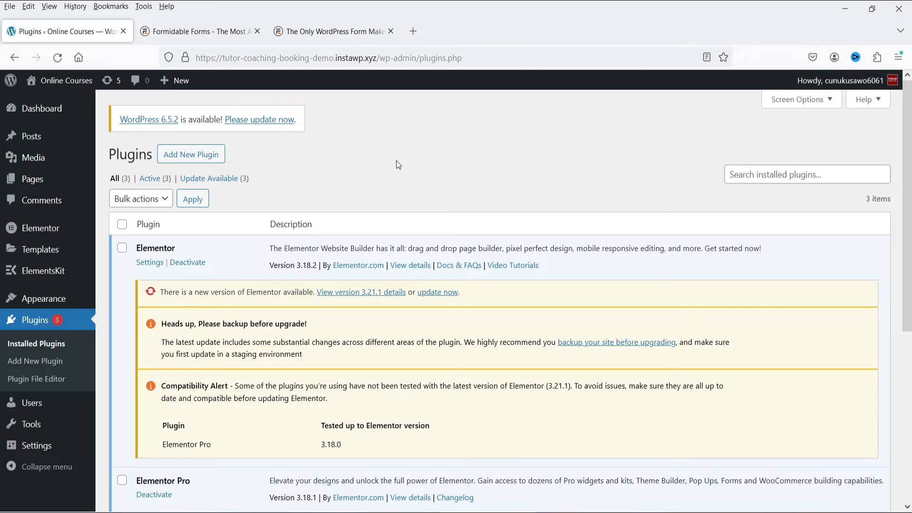
click(32, 366)
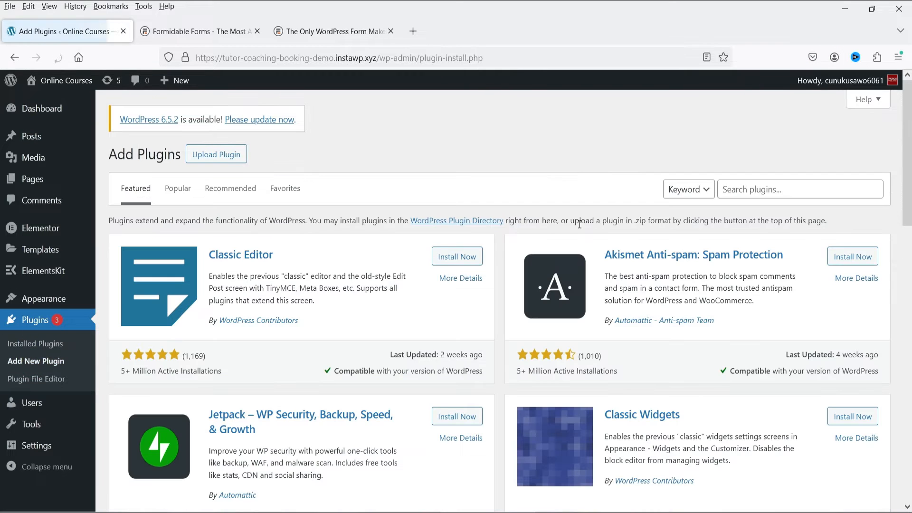
click(770, 189)
text(formi)
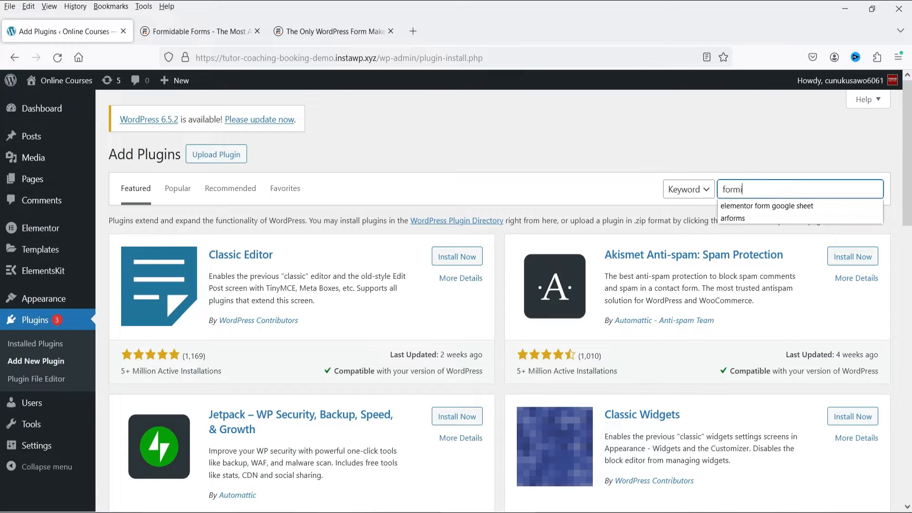
text(dable forms)
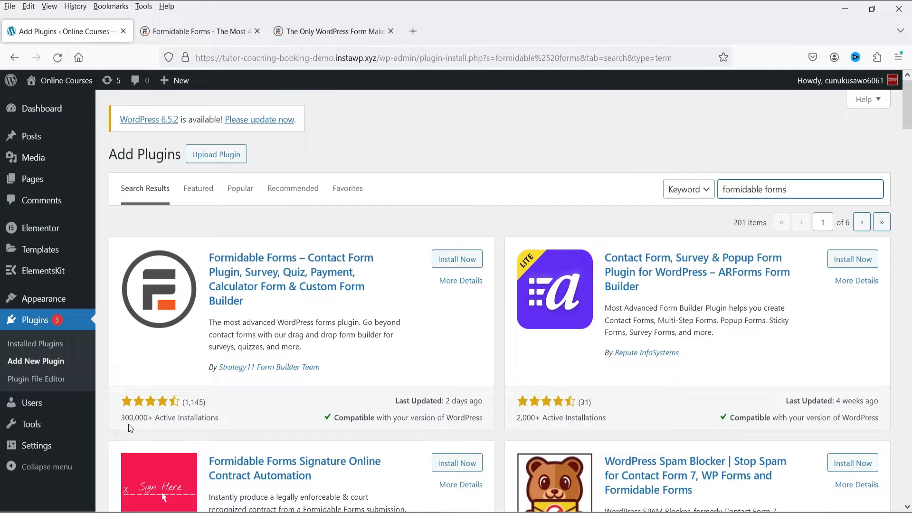
click(454, 261)
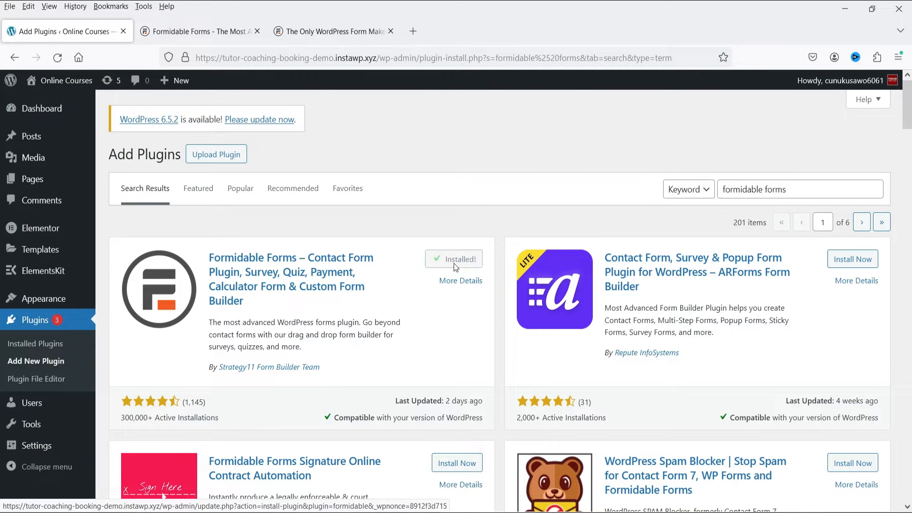
click(454, 264)
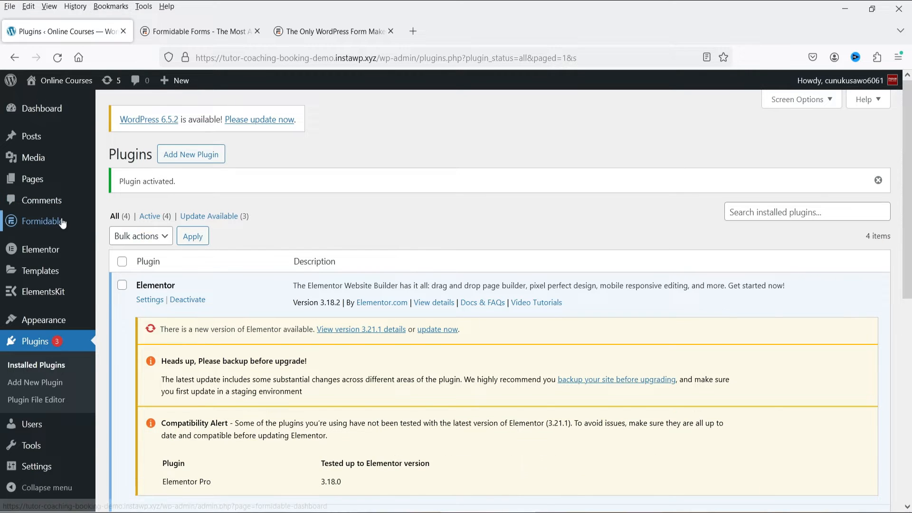
Step: Go to the Formidable dashboard, bypassing the welcome setup wizard without connecting an account
mouse_move(62, 223)
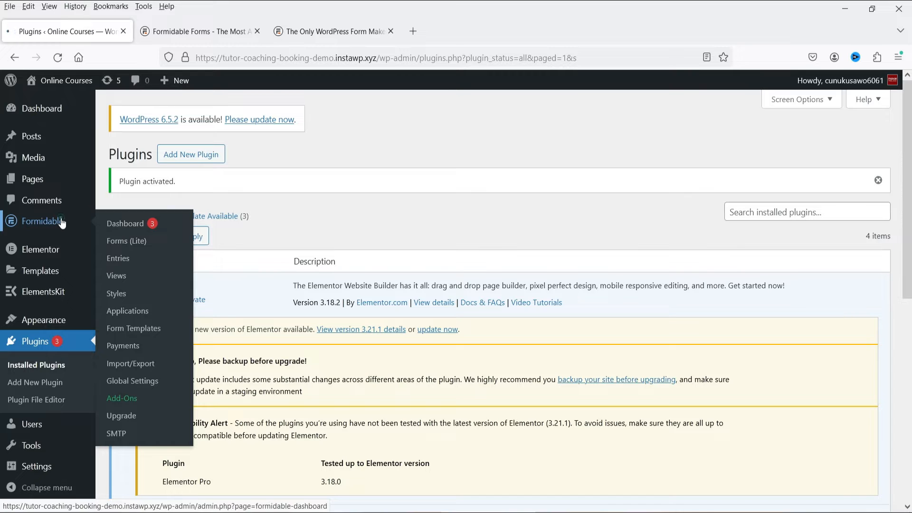
click(62, 224)
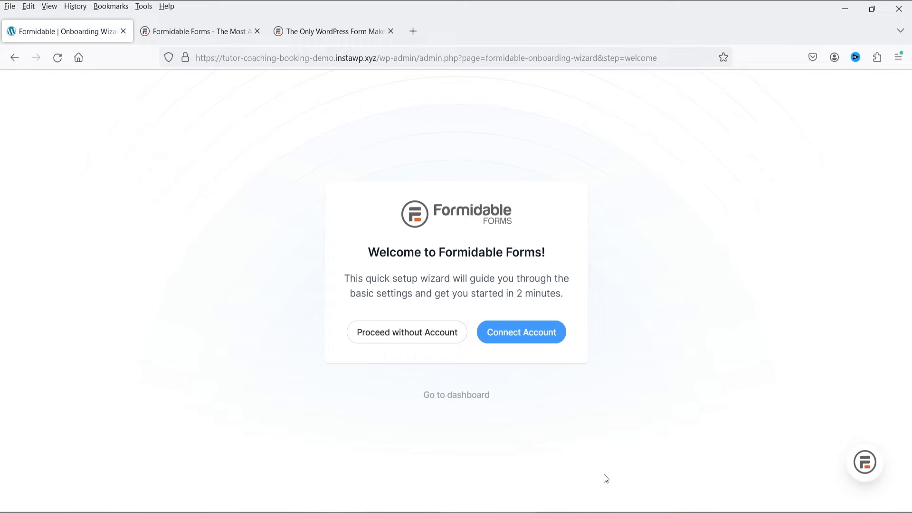
click(459, 395)
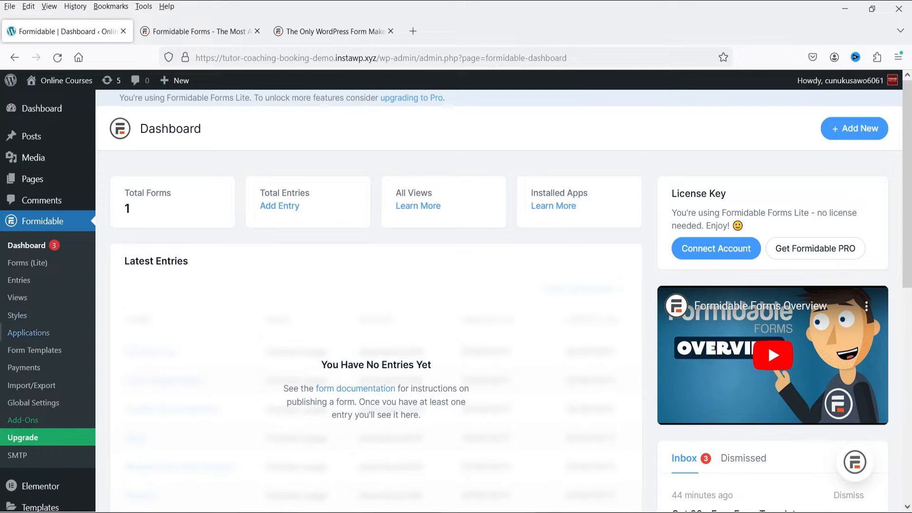
Step: Open Formidable's Global Settings and examine the general settings, including form styling, the default email address and the currency choices
click(40, 403)
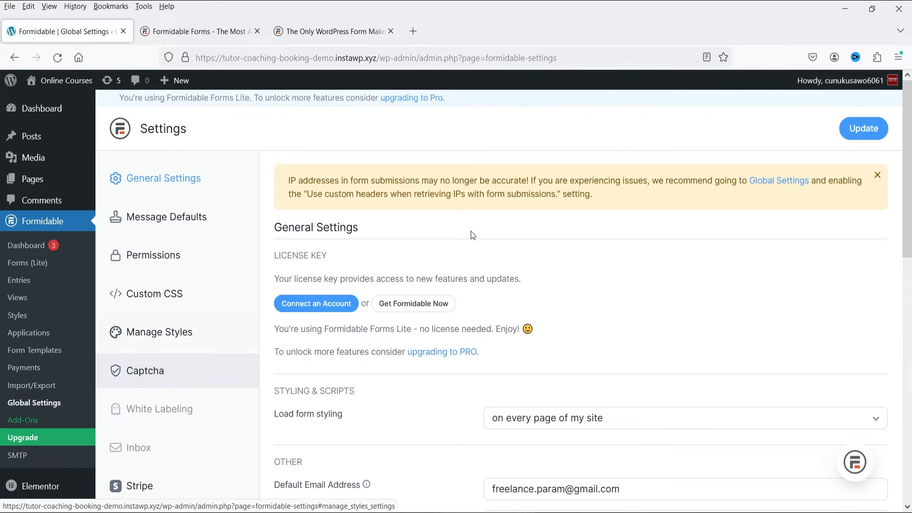
scroll(592, 219, down, 2)
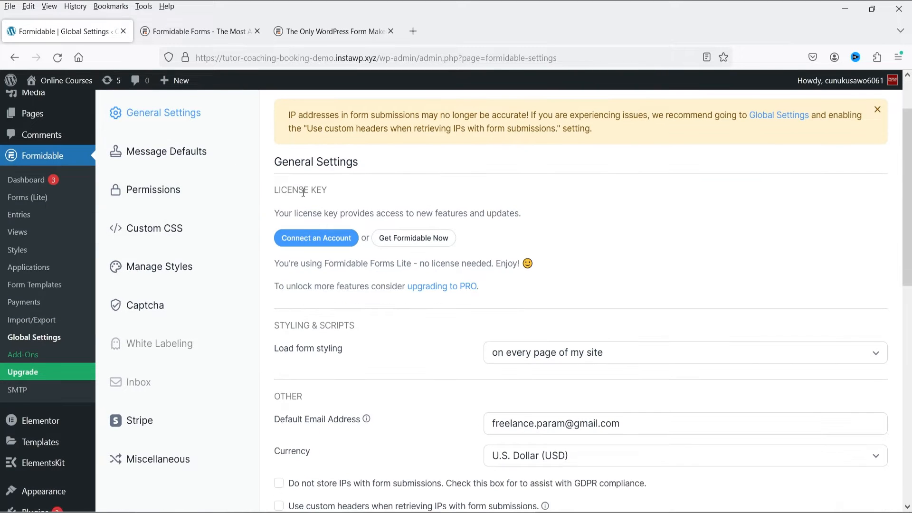
scroll(487, 266, down, 4)
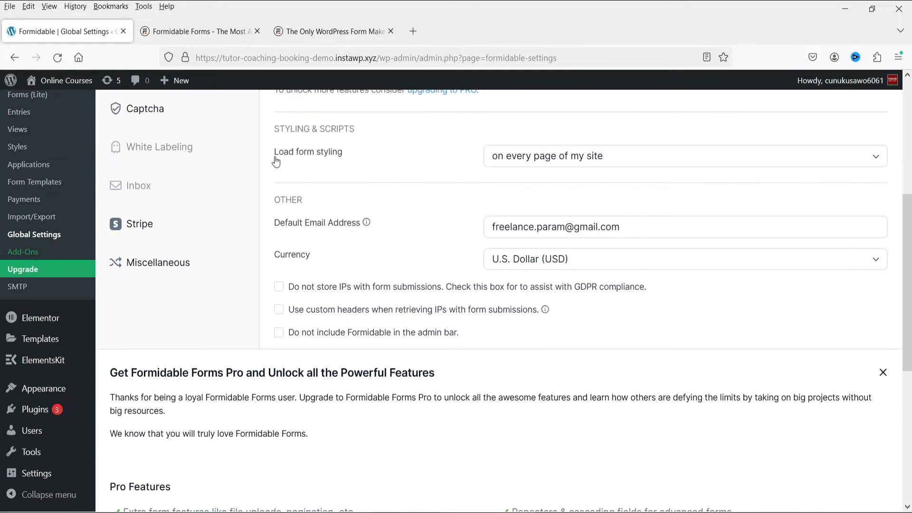
drag(640, 227, 420, 234)
click(401, 238)
double_click(537, 227)
triple_click(537, 227)
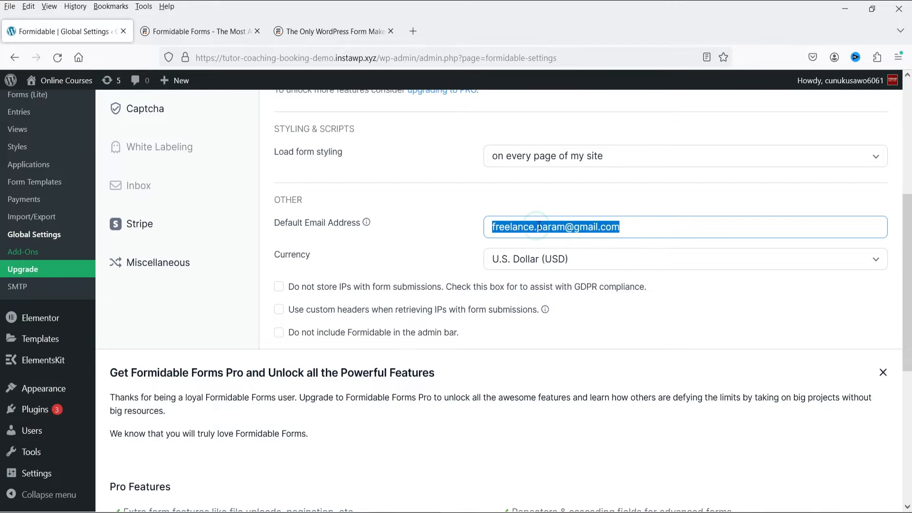
click(542, 263)
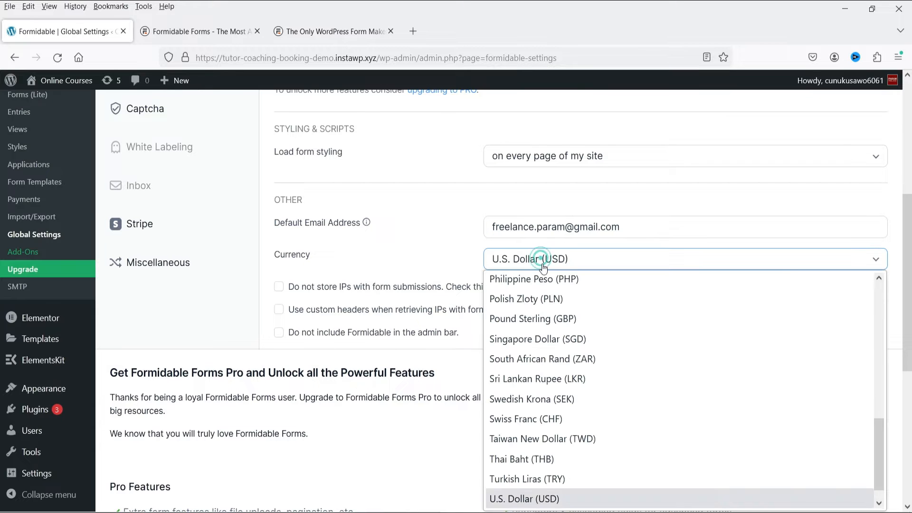
scroll(179, 340, up, 5)
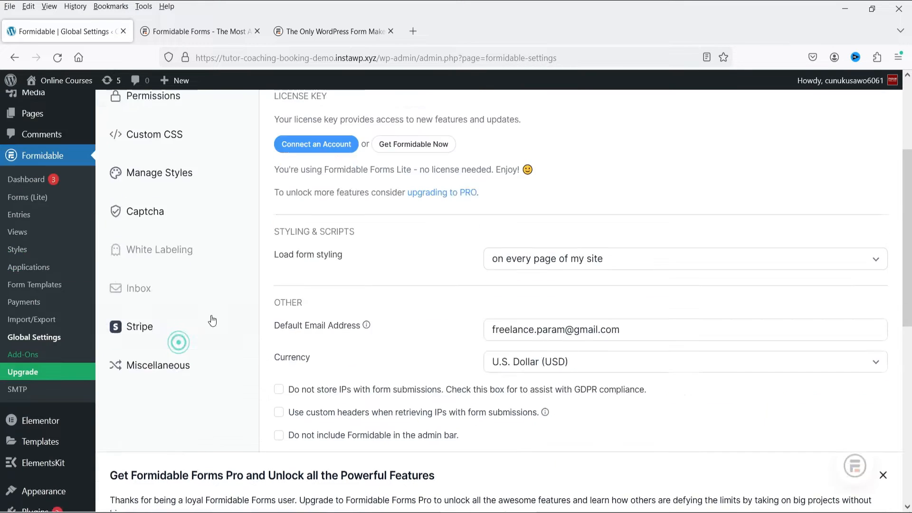
Step: Examine the message defaults, including the Incorrect Field message, and the role choices for the View Forms List and Delete Forms permissions
click(182, 220)
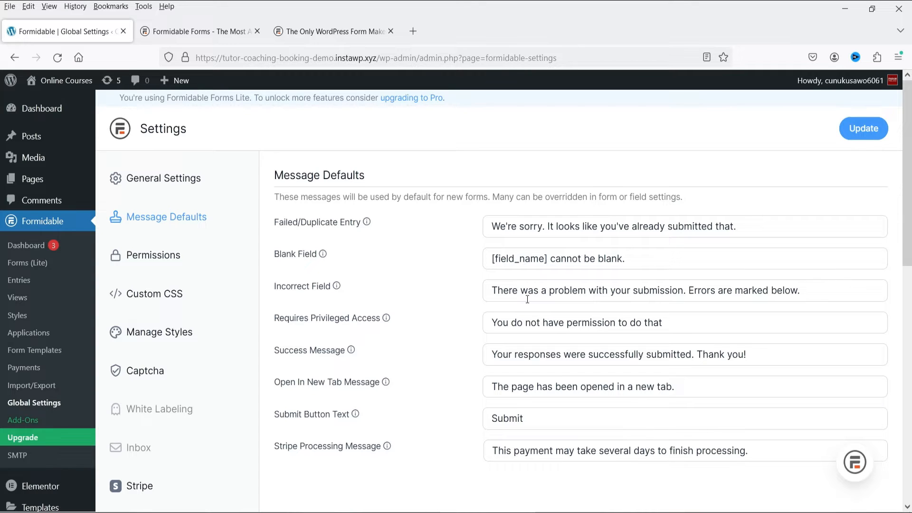
drag(495, 291, 855, 290)
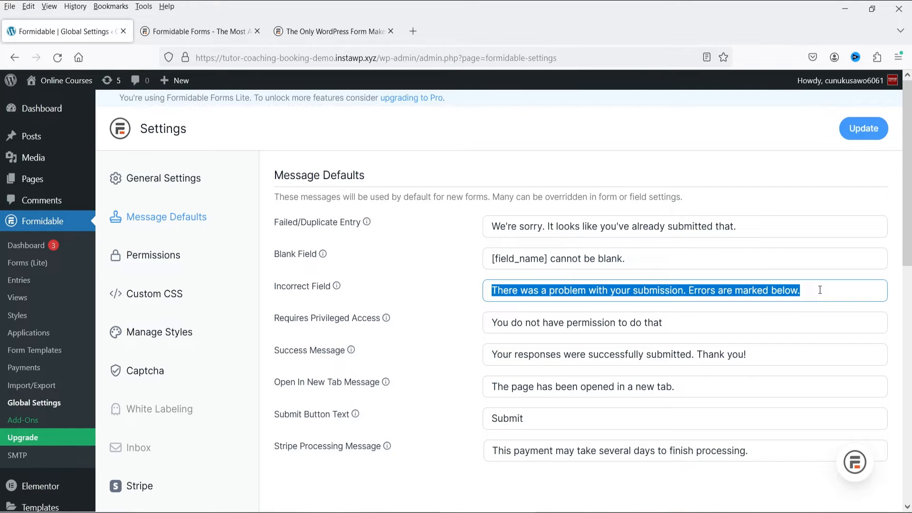
click(153, 255)
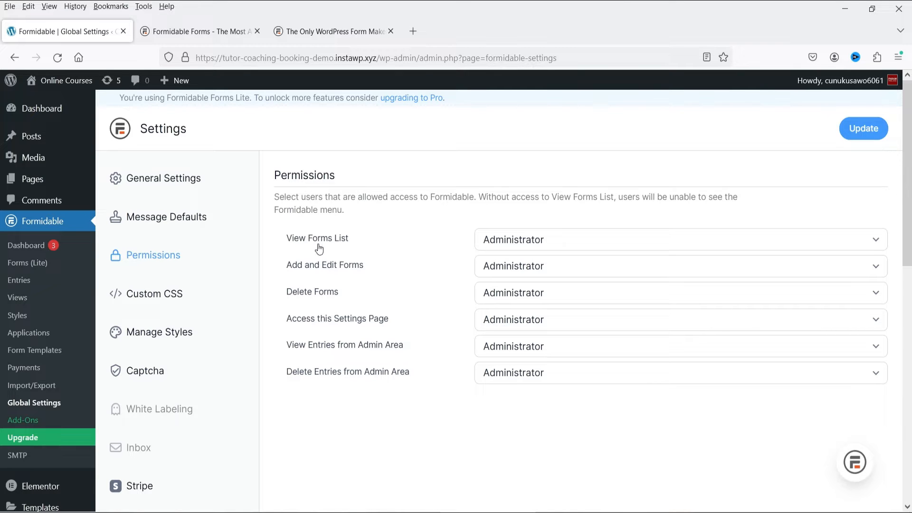
click(530, 244)
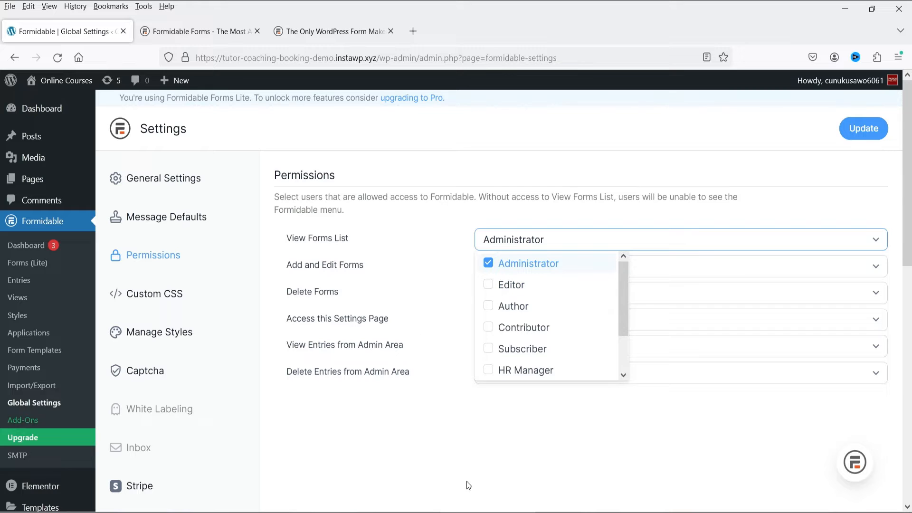
click(424, 452)
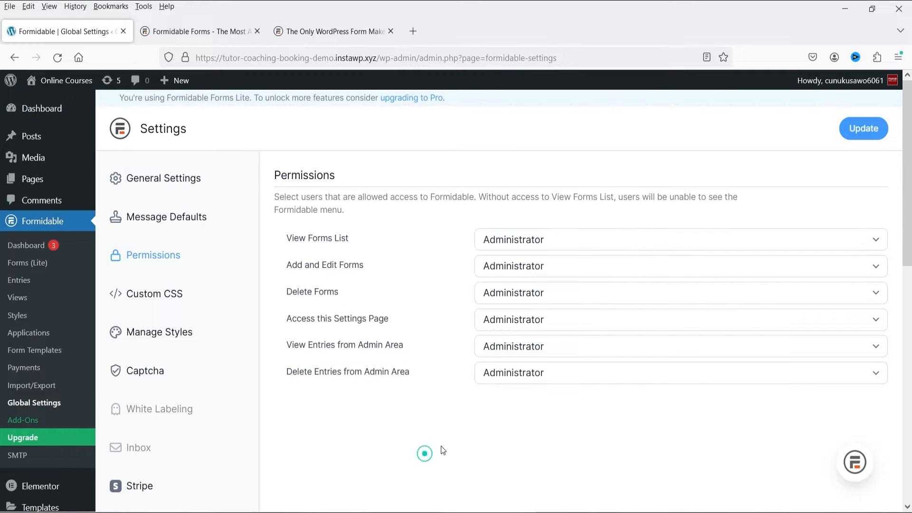
click(549, 294)
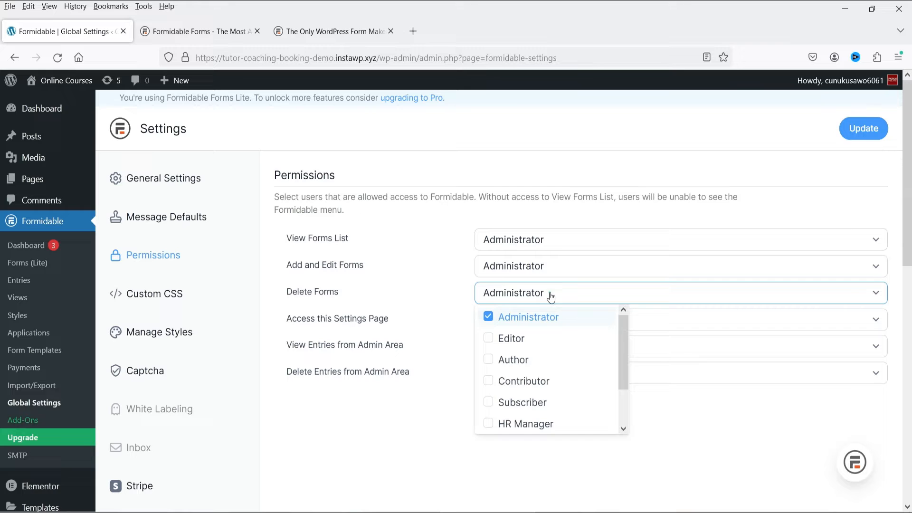
click(410, 452)
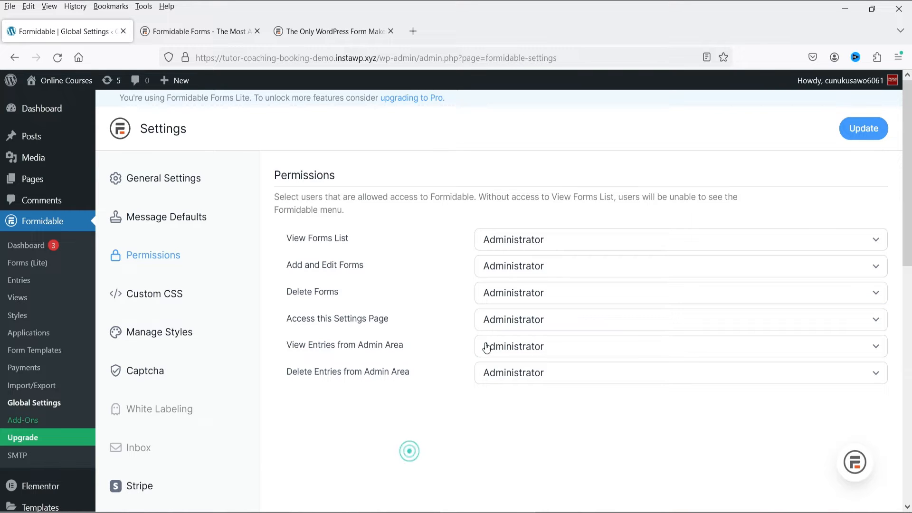
Step: View the Custom CSS settings and the style templates that can be assigned to the Contact Us form
click(125, 292)
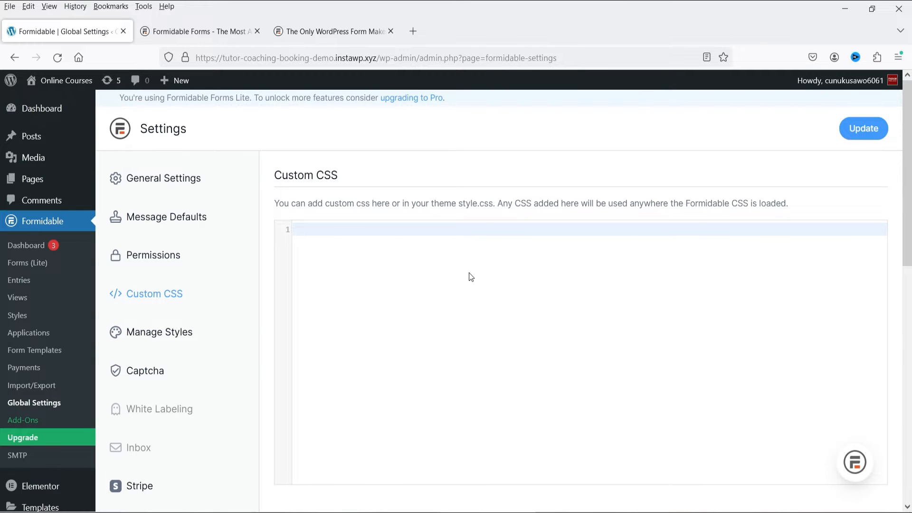
click(153, 341)
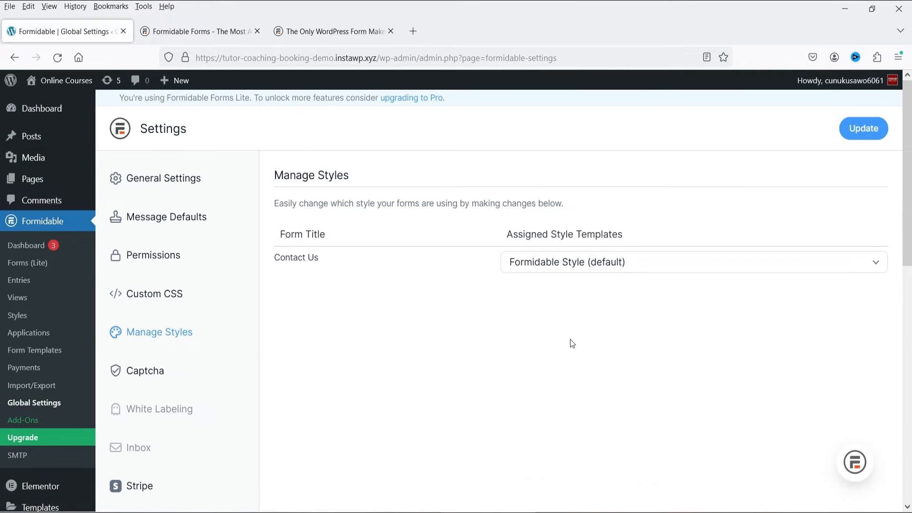
click(654, 261)
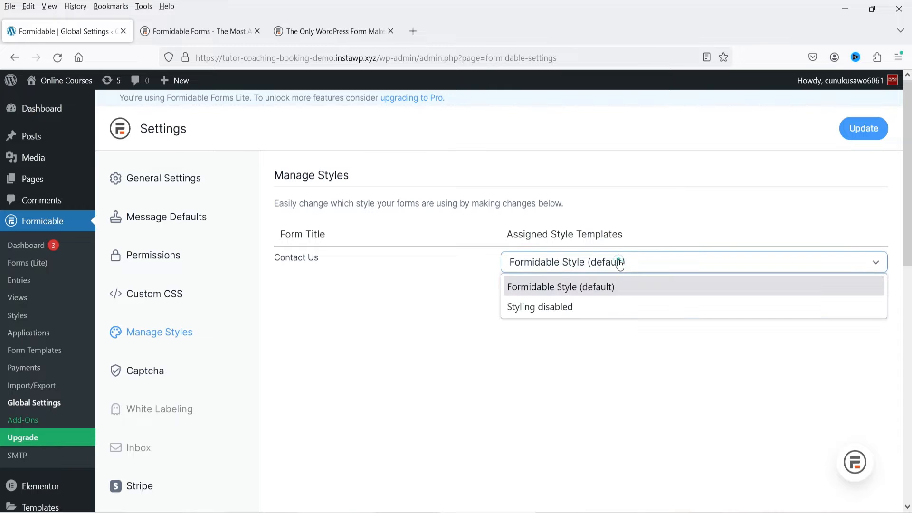
click(429, 323)
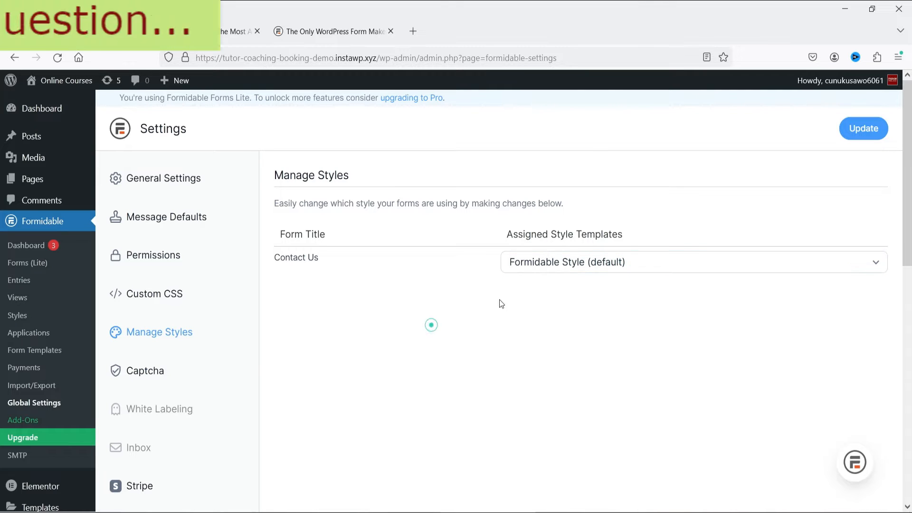
Step: Compare the captcha settings for reCAPTCHA, hCaptcha and Turnstile, ending with reCAPTCHA selected
click(143, 371)
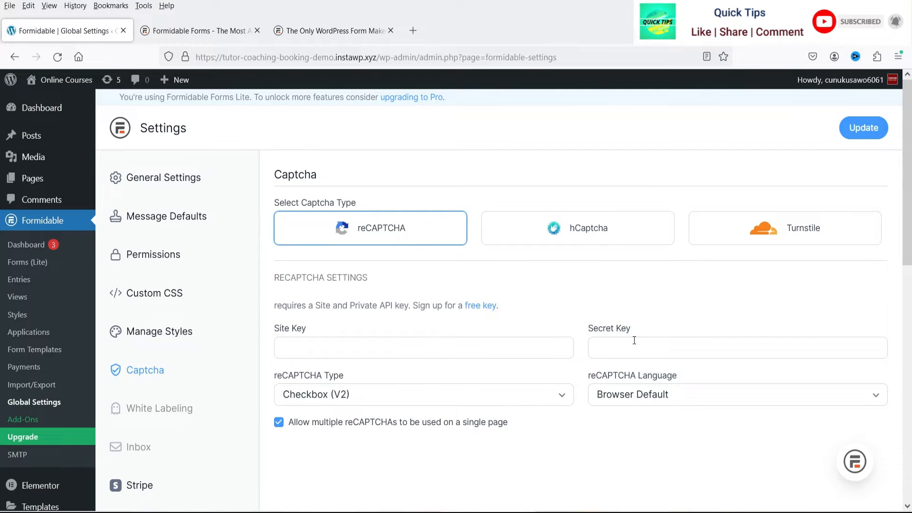
click(556, 230)
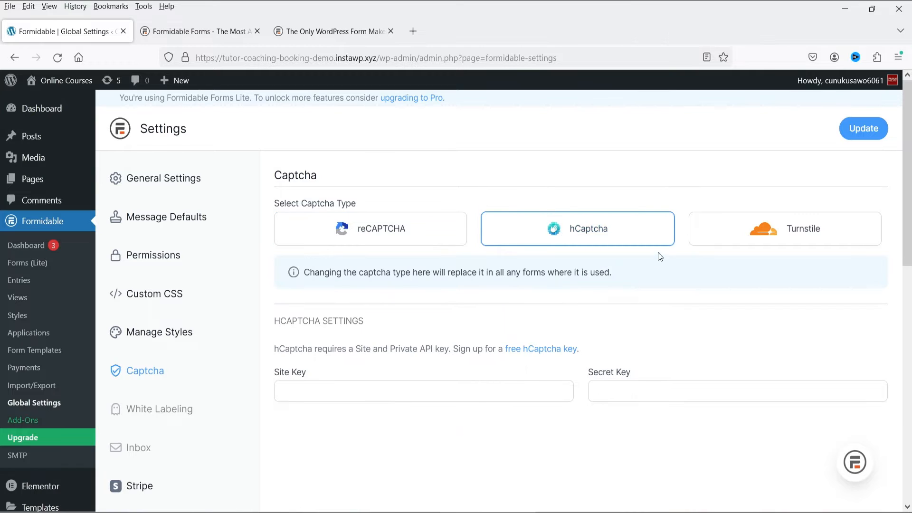
click(734, 237)
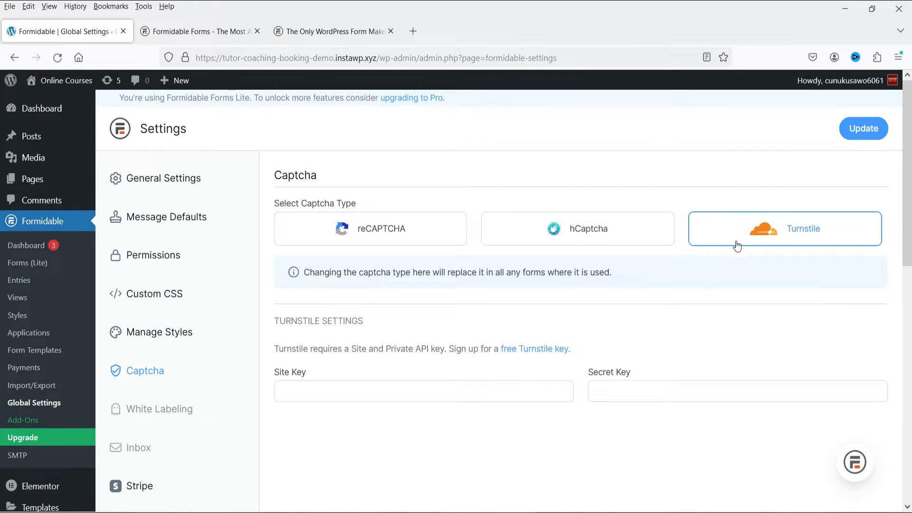
click(620, 233)
click(755, 230)
click(386, 229)
Step: View the White Labeling and Inbox sections of the Formidable settings
scroll(182, 344, down, 2)
click(182, 344)
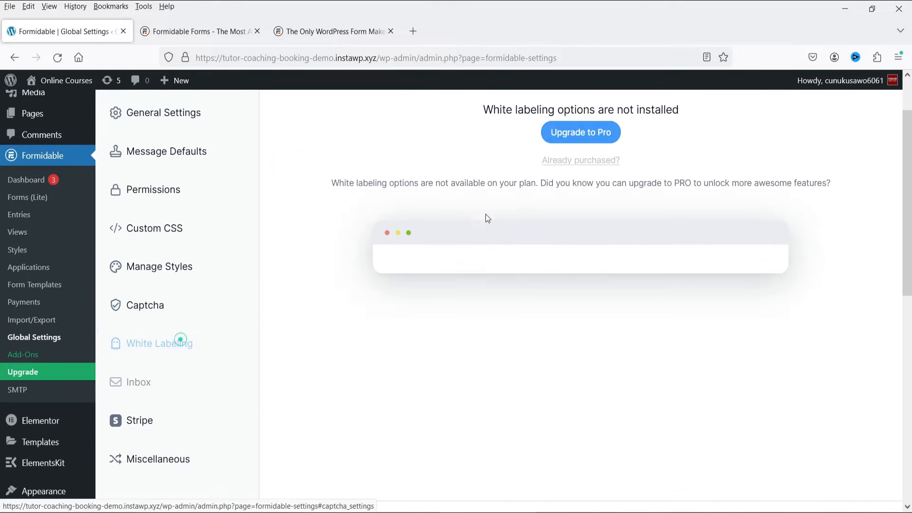
click(163, 387)
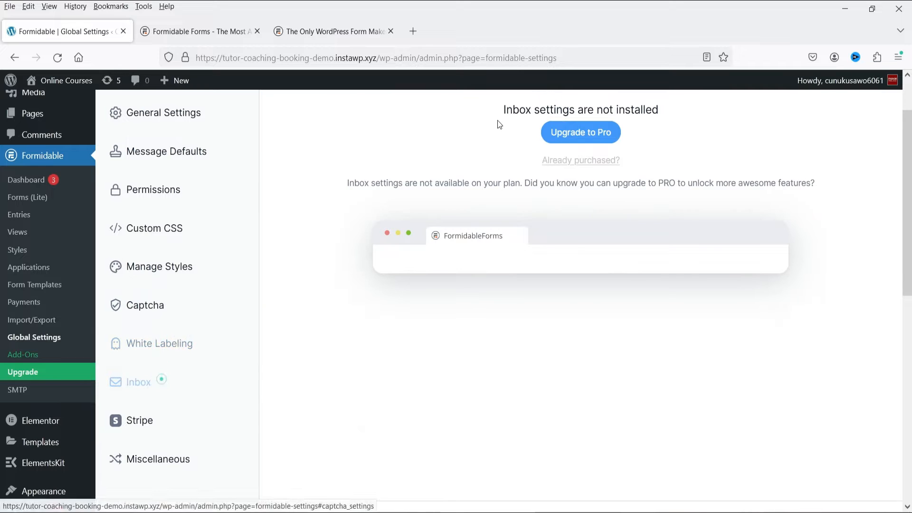
Step: View the Miscellaneous settings, and browse the Formidable add-ons with the license plans they require
click(157, 434)
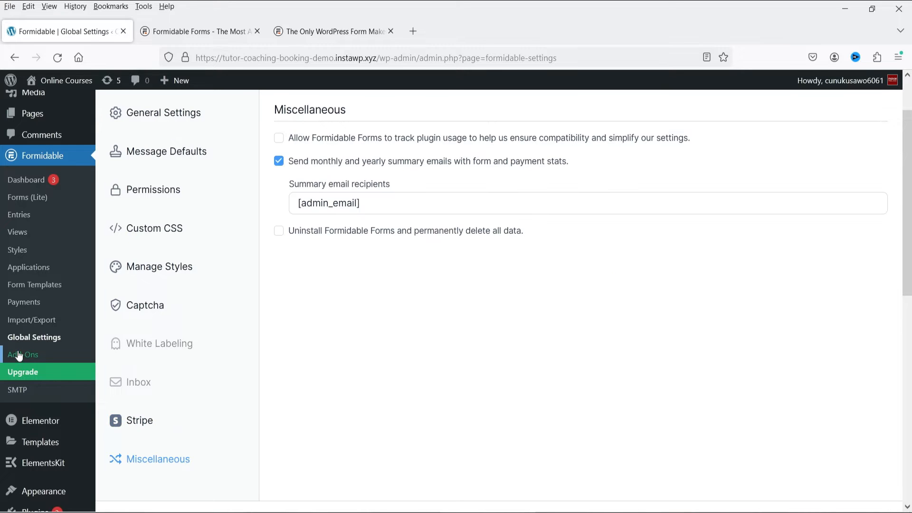
click(17, 352)
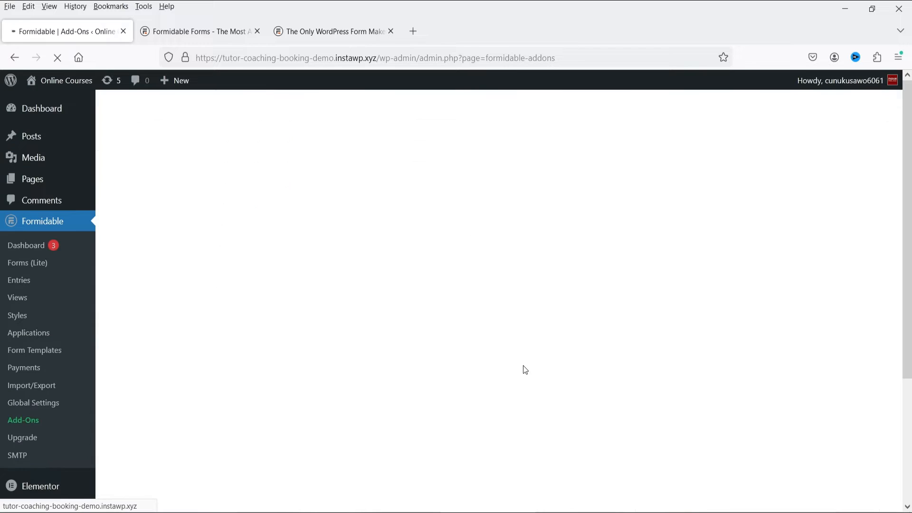
scroll(481, 273, down, 3)
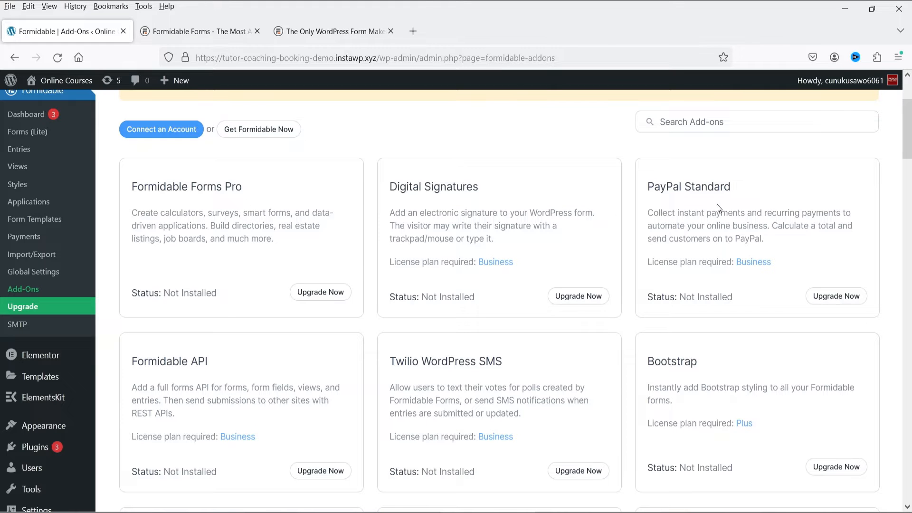
scroll(666, 212, down, 3)
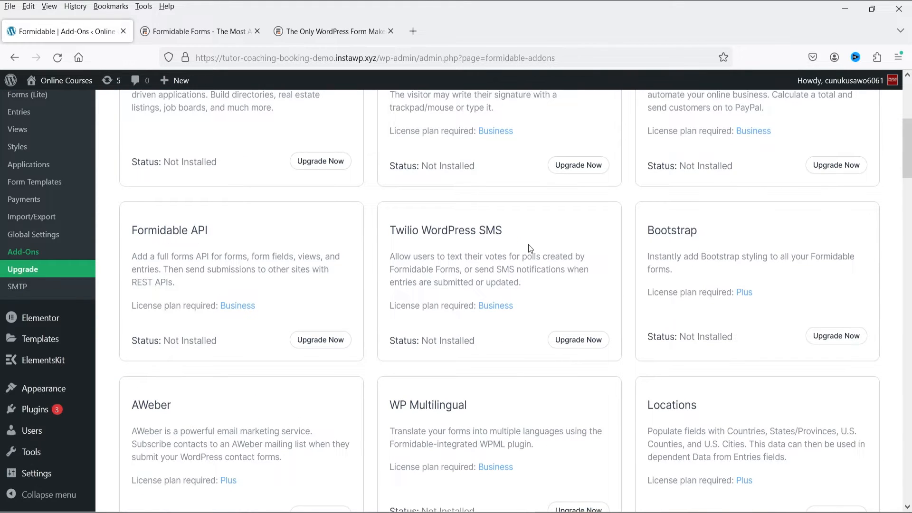
scroll(530, 248, down, 4)
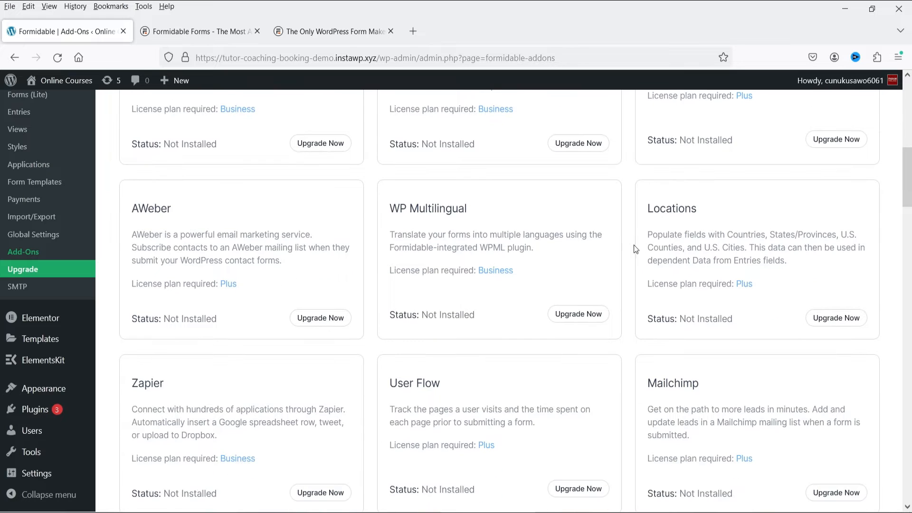
scroll(730, 209, down, 3)
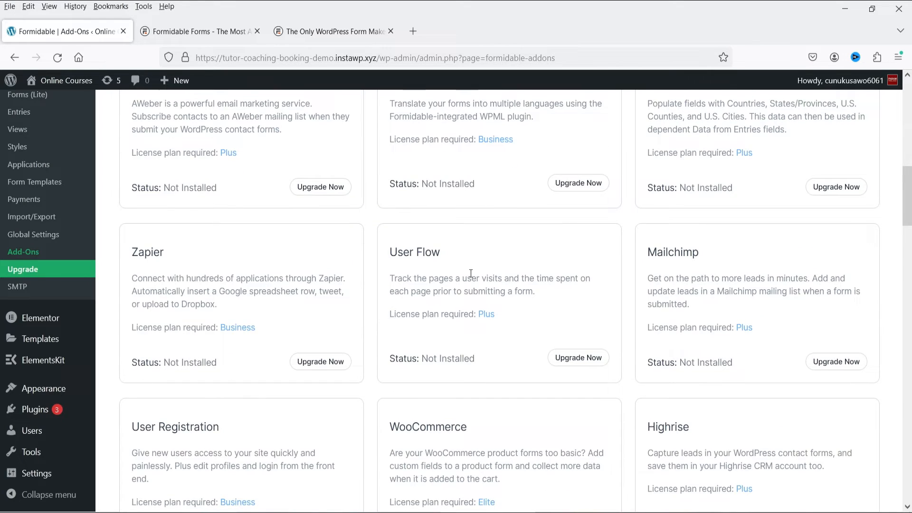
scroll(504, 270, down, 3)
scroll(803, 244, down, 20)
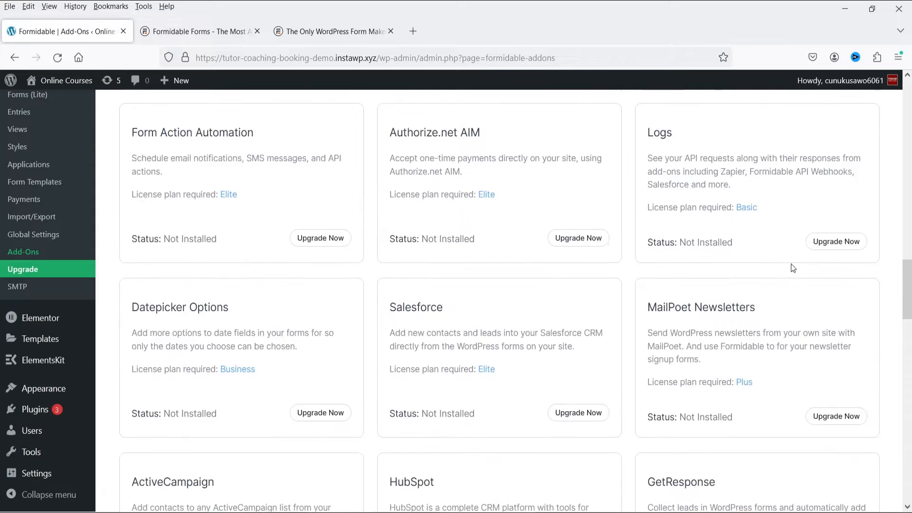
scroll(769, 267, down, 6)
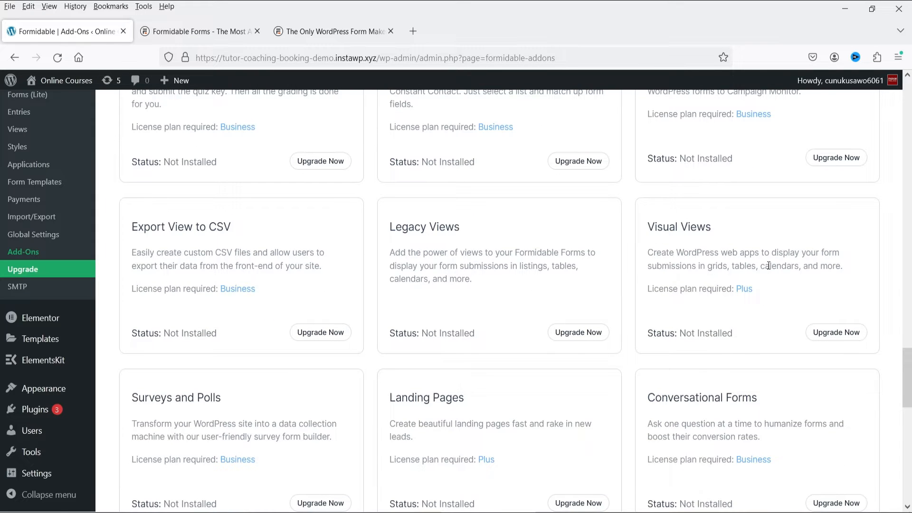
scroll(766, 267, up, 5)
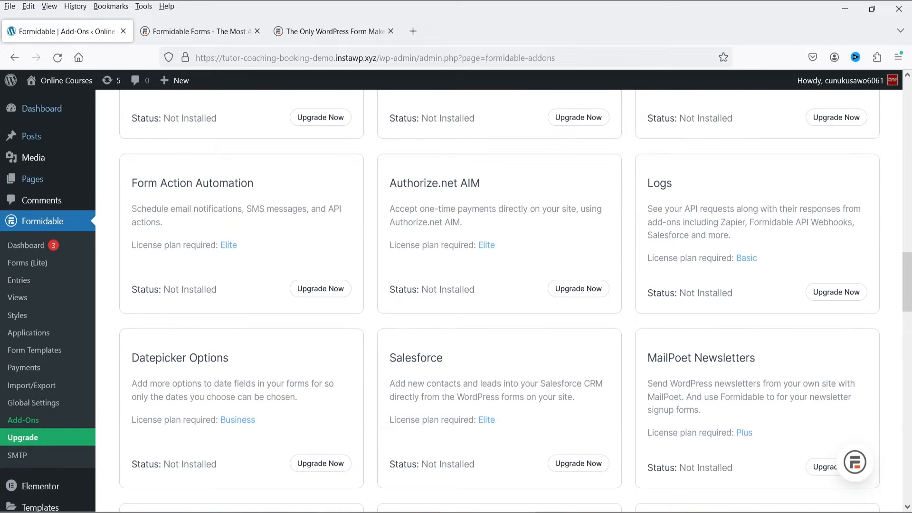
Step: Open the Contact Us form from the forms list for editing and look over its fields
click(27, 245)
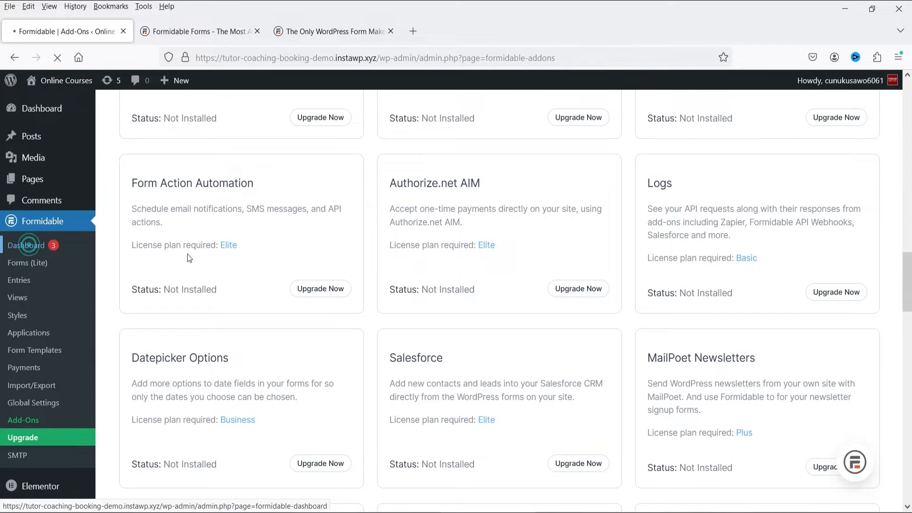
click(24, 263)
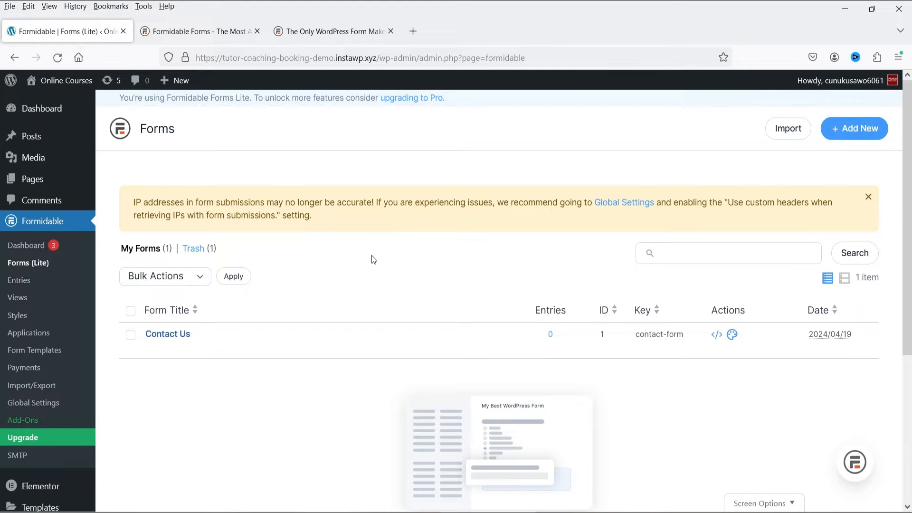
scroll(244, 394, down, 2)
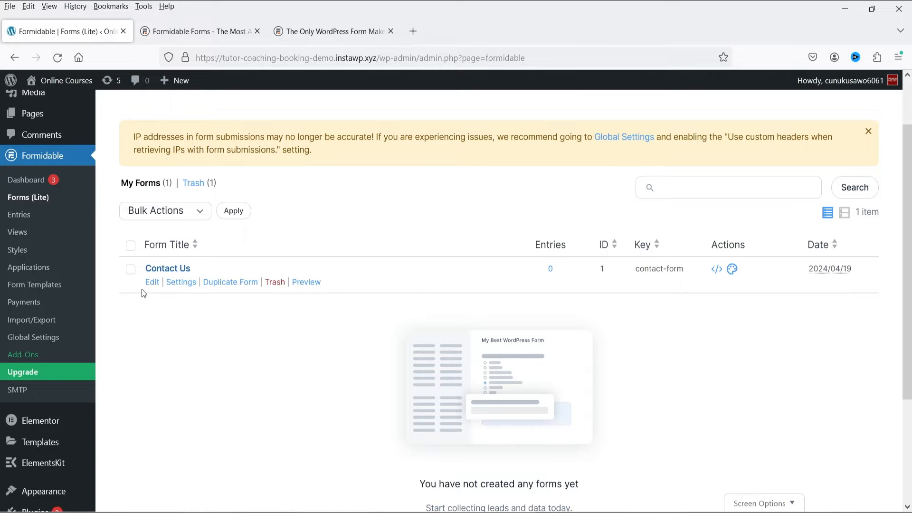
click(152, 283)
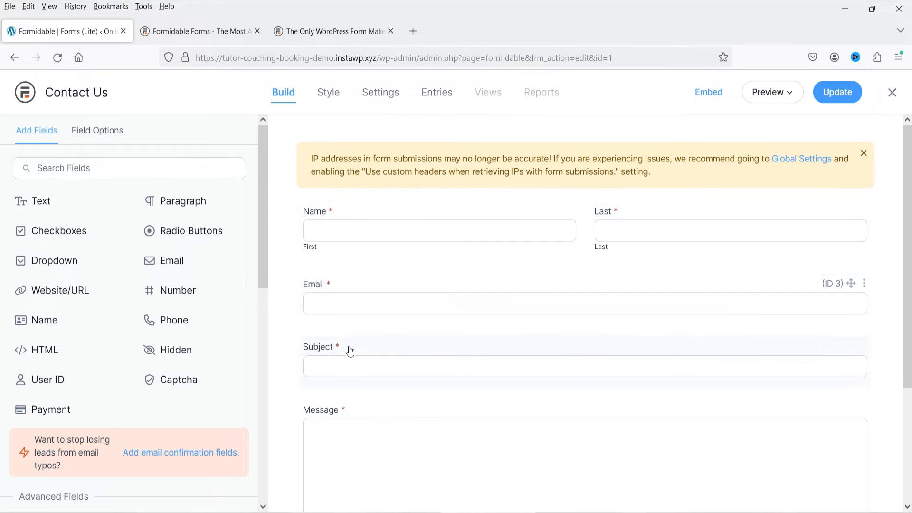
scroll(515, 323, down, 3)
scroll(510, 342, up, 3)
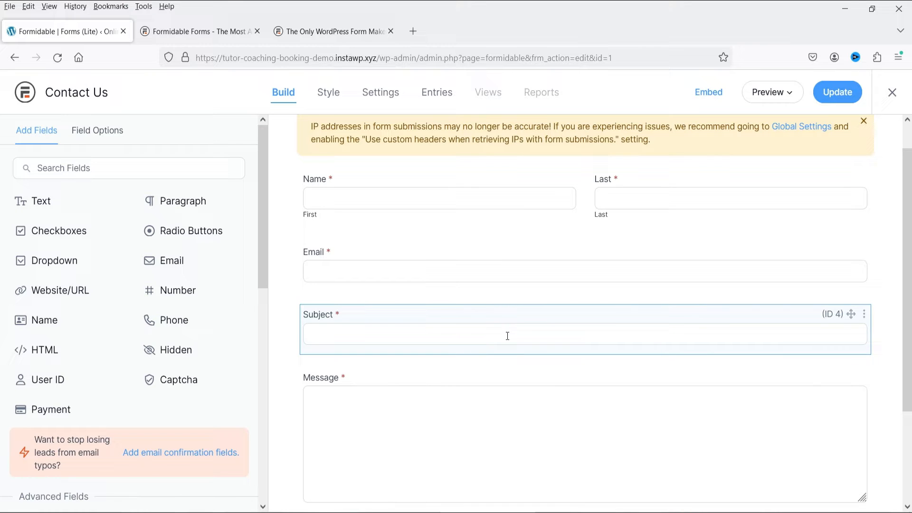
Step: View the Contact Us form's style and general settings, and return to the forms list
click(331, 93)
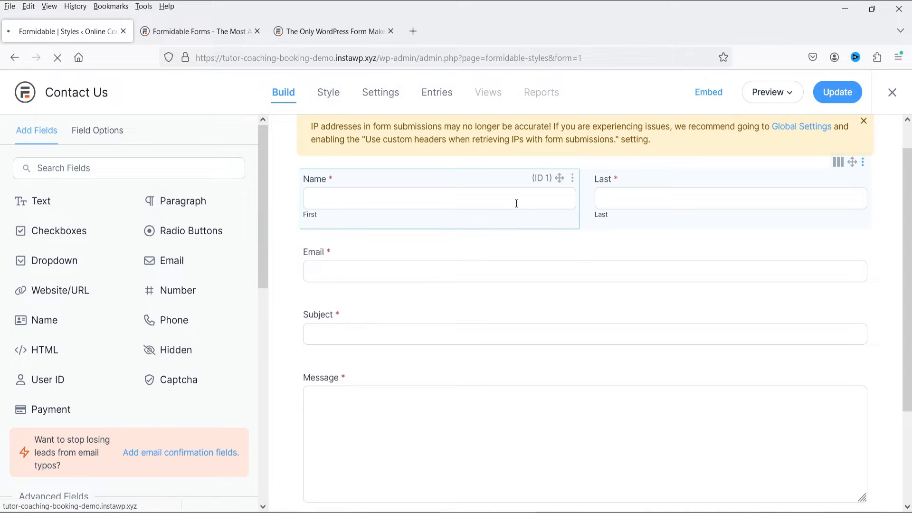
click(383, 92)
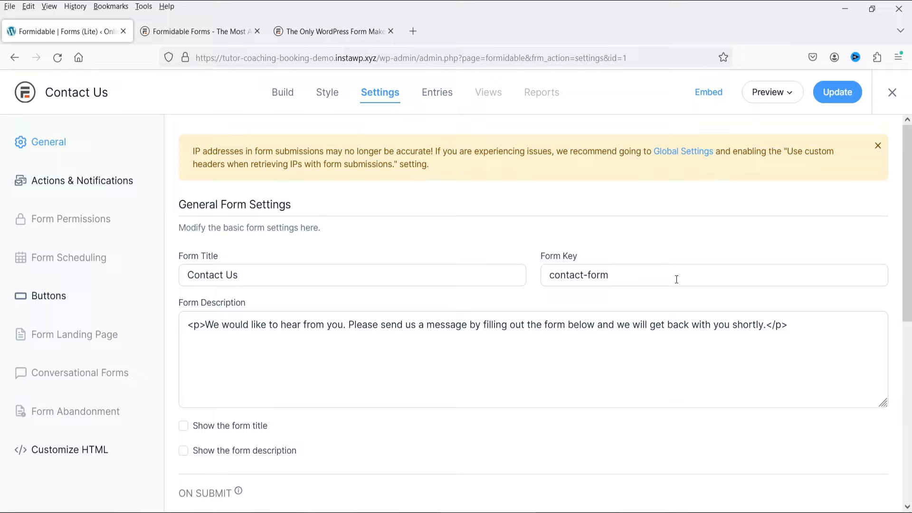
click(892, 93)
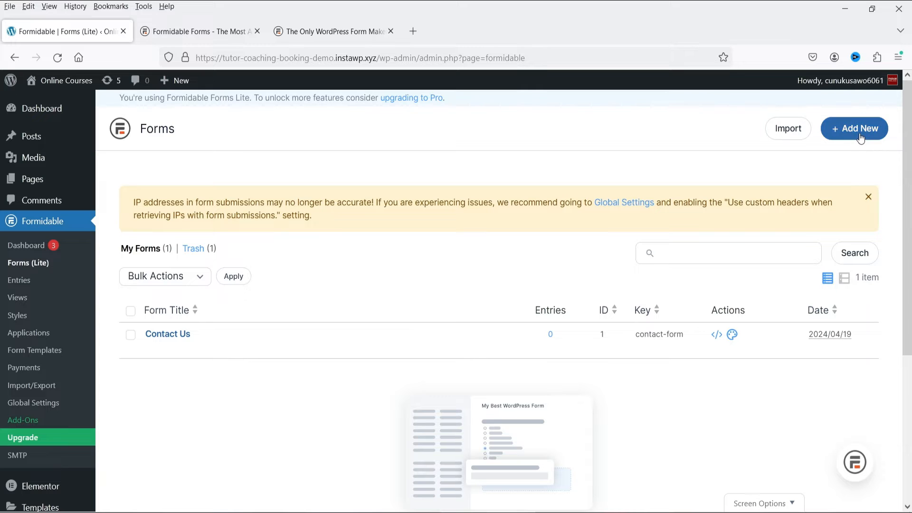
Step: Start adding a new form and browse the Free Templates category of form templates
click(860, 136)
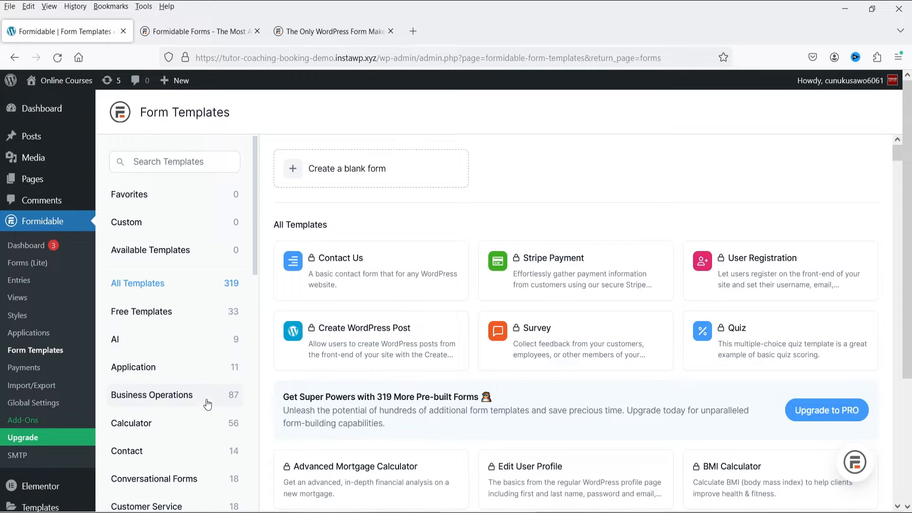
scroll(160, 404, down, 3)
scroll(163, 347, up, 3)
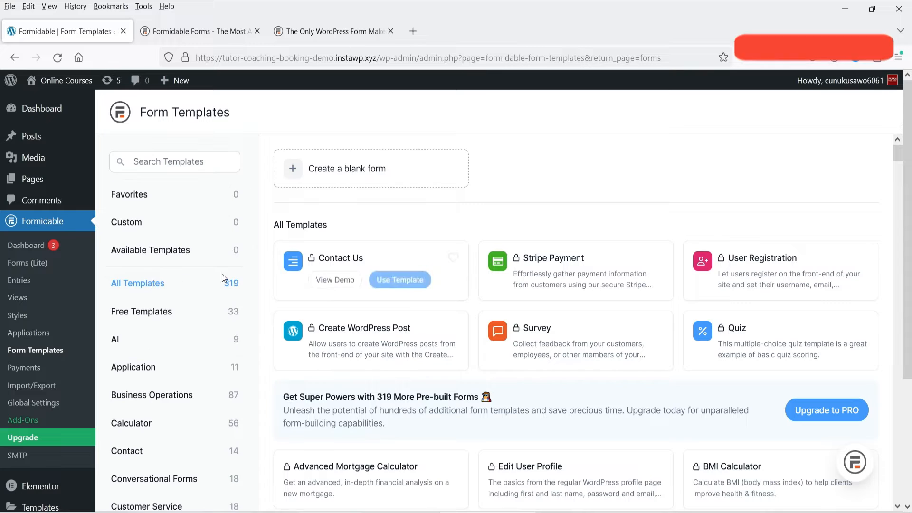
click(149, 311)
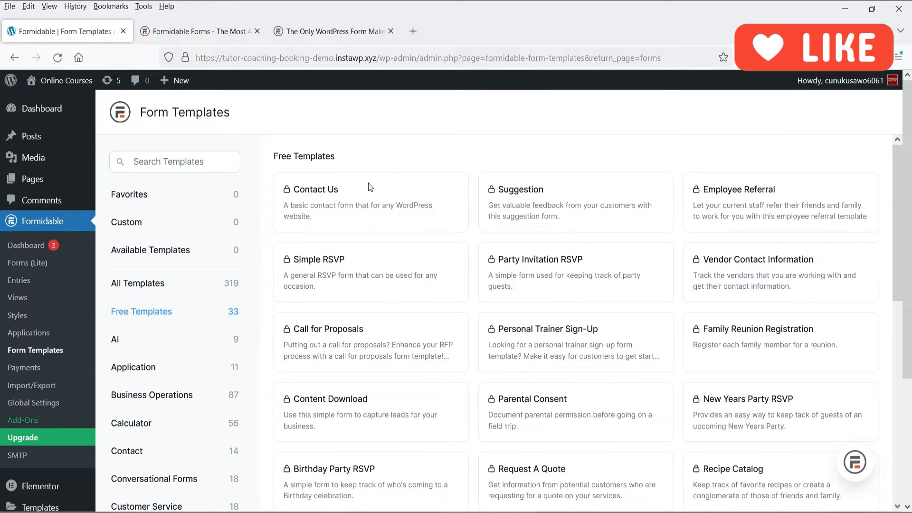
mouse_move(550, 232)
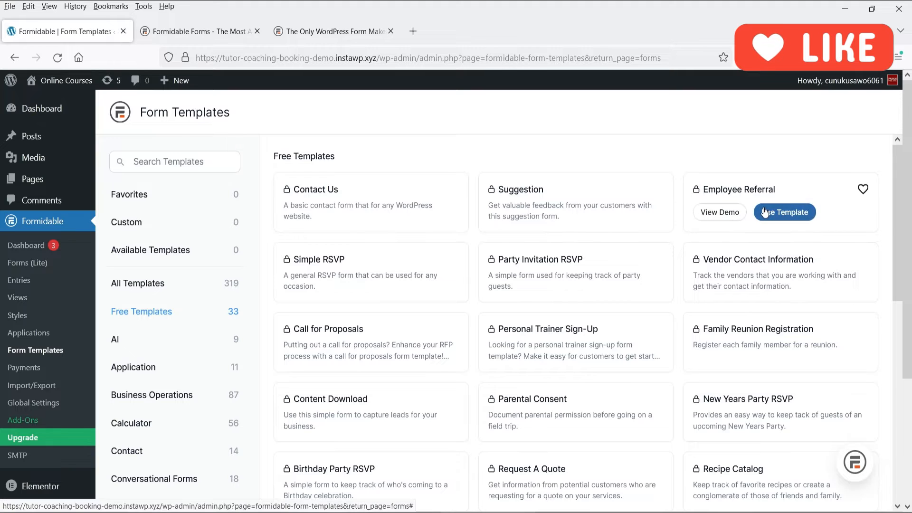
mouse_move(740, 271)
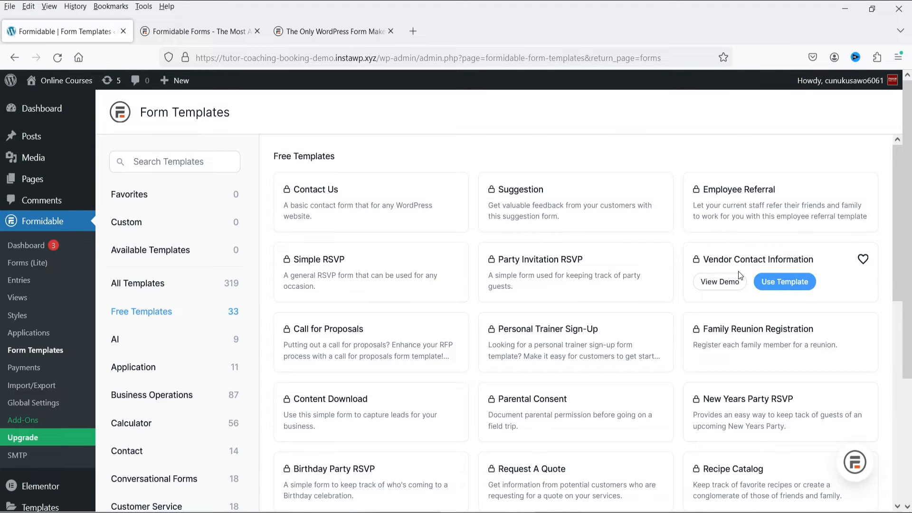
scroll(712, 352, down, 1)
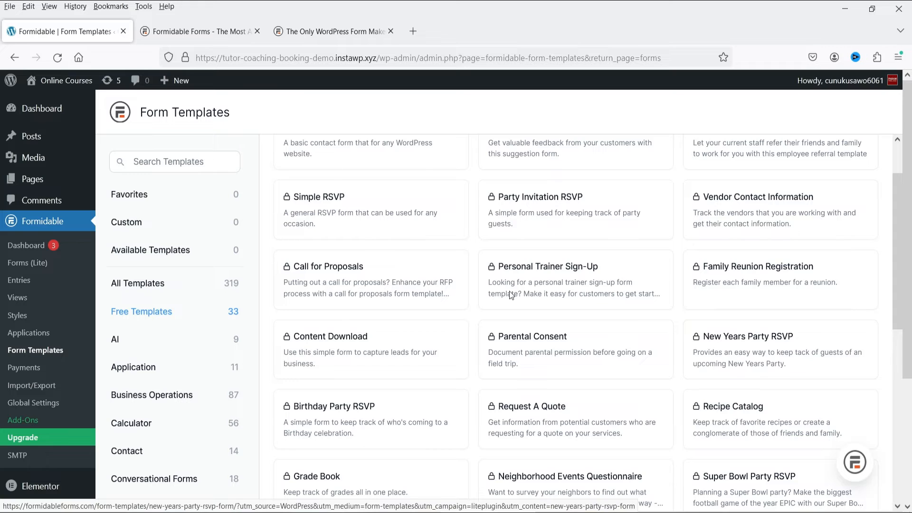
scroll(568, 318, down, 2)
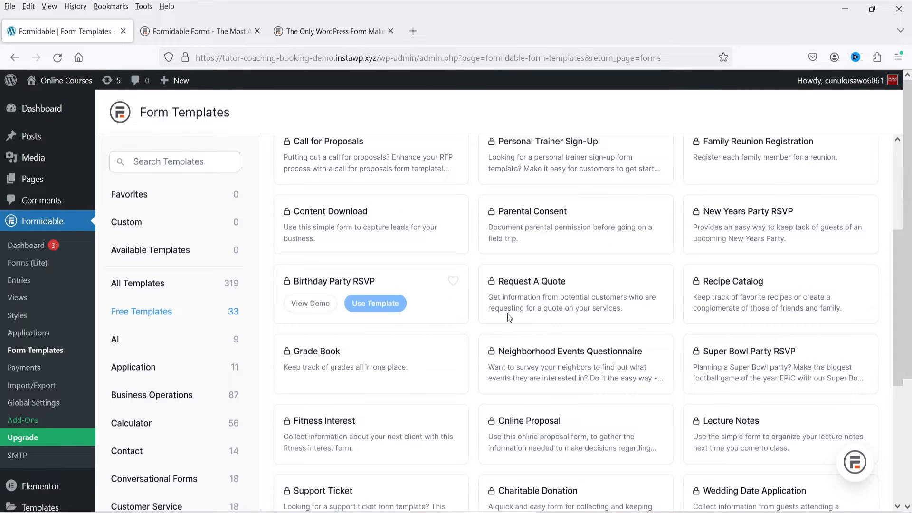
Step: View the demo of the Request A Quote template, and return to the free templates
click(511, 309)
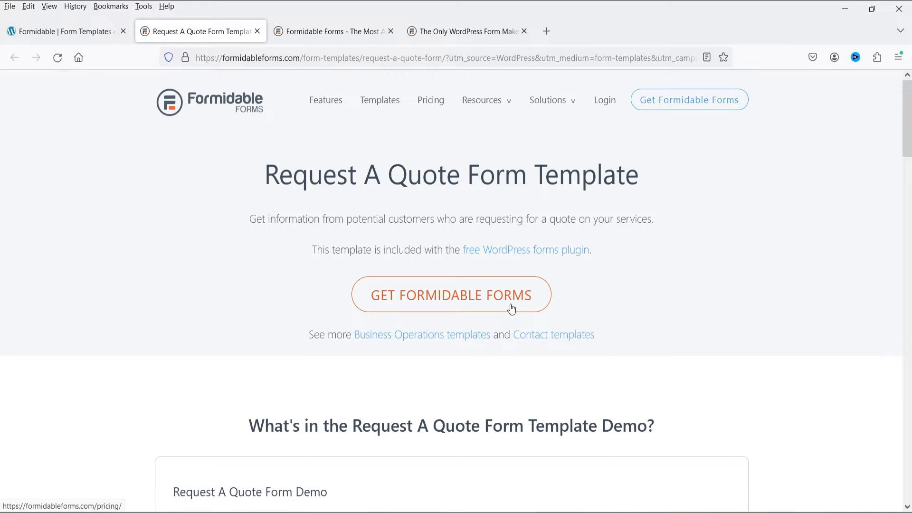
scroll(511, 309, down, 6)
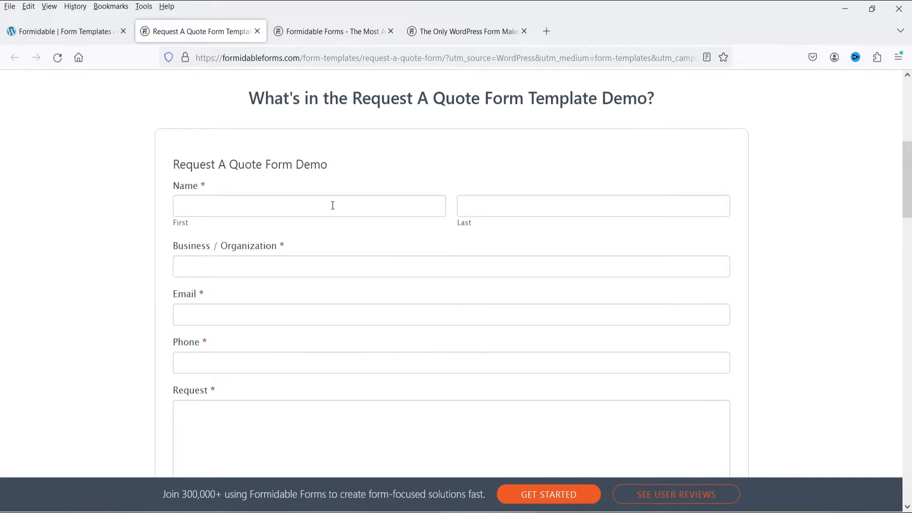
scroll(209, 233, down, 2)
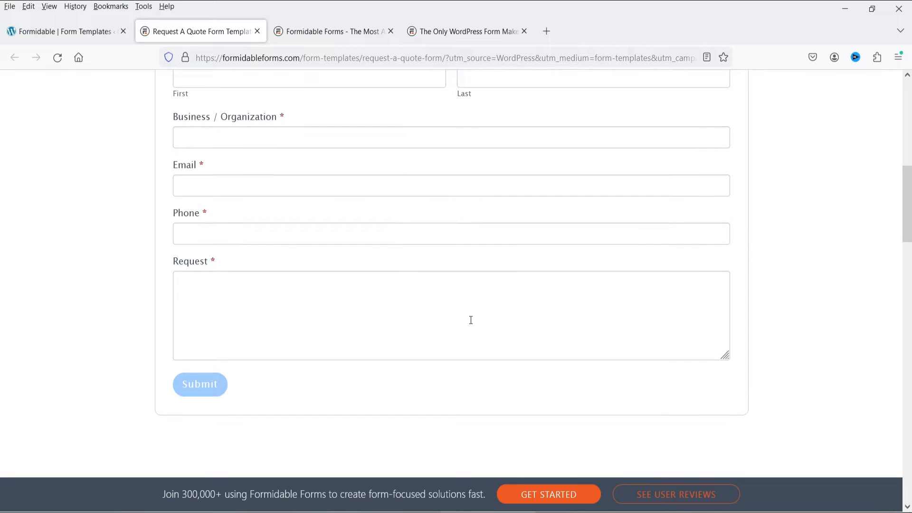
scroll(477, 320, up, 8)
click(258, 31)
scroll(497, 341, up, 3)
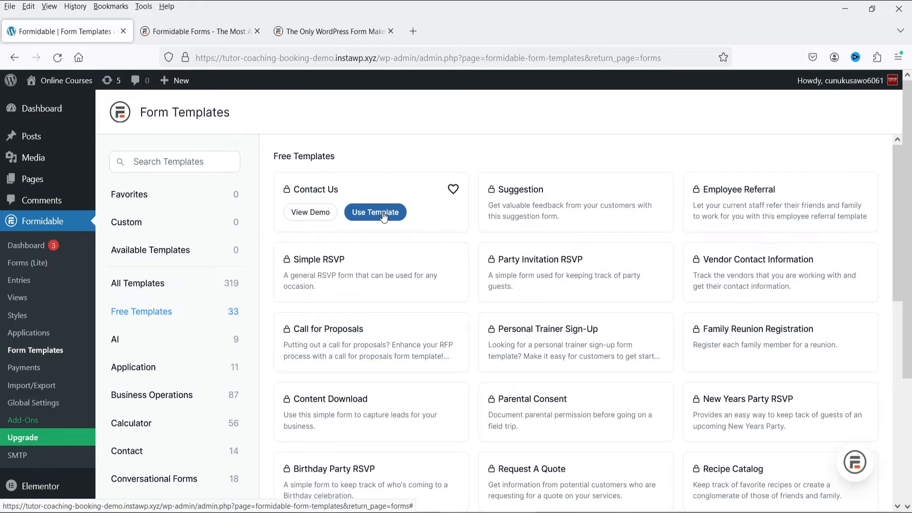
Step: Try to use the free Contact Us template, dismiss the template code request, and return to the forms list
click(385, 217)
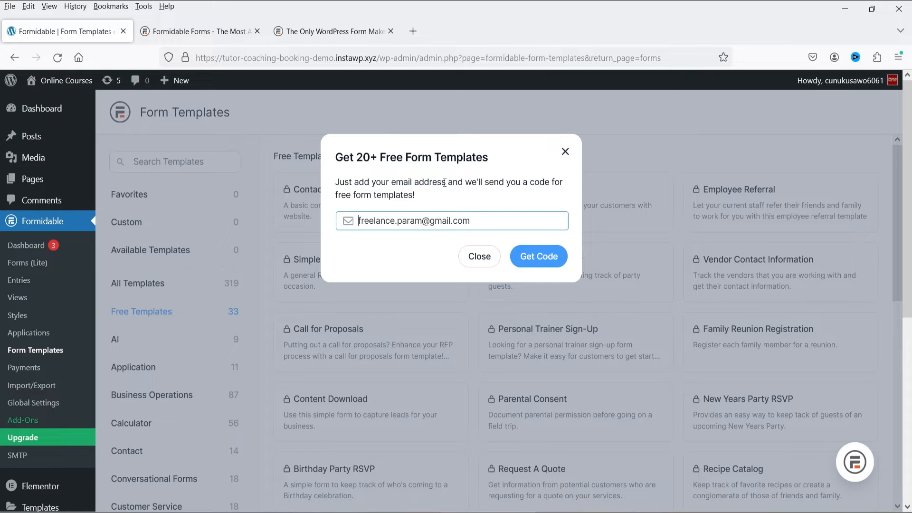
click(565, 152)
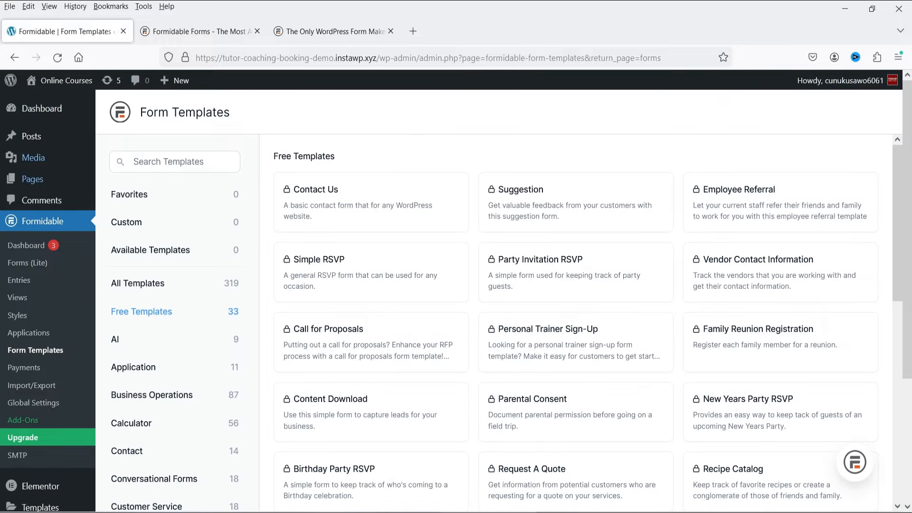
click(35, 264)
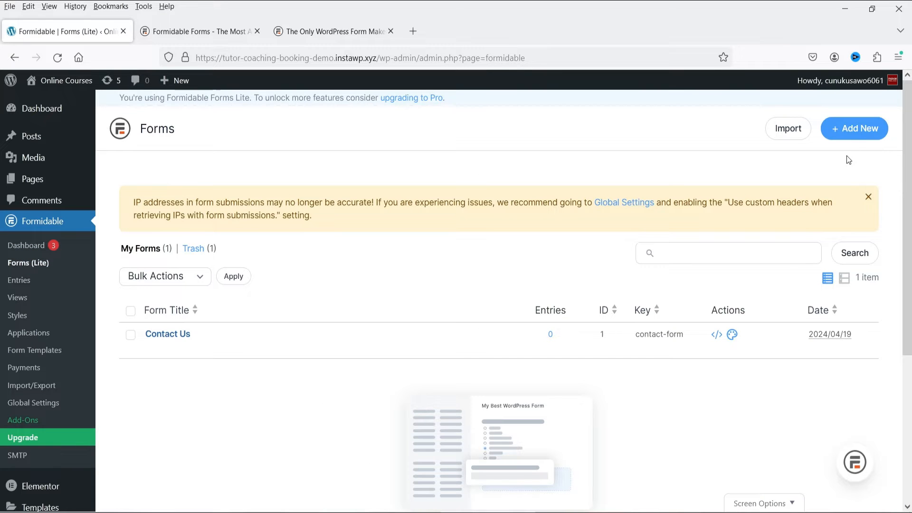
Step: Create a new blank form with a Text field and open that field's options
click(858, 134)
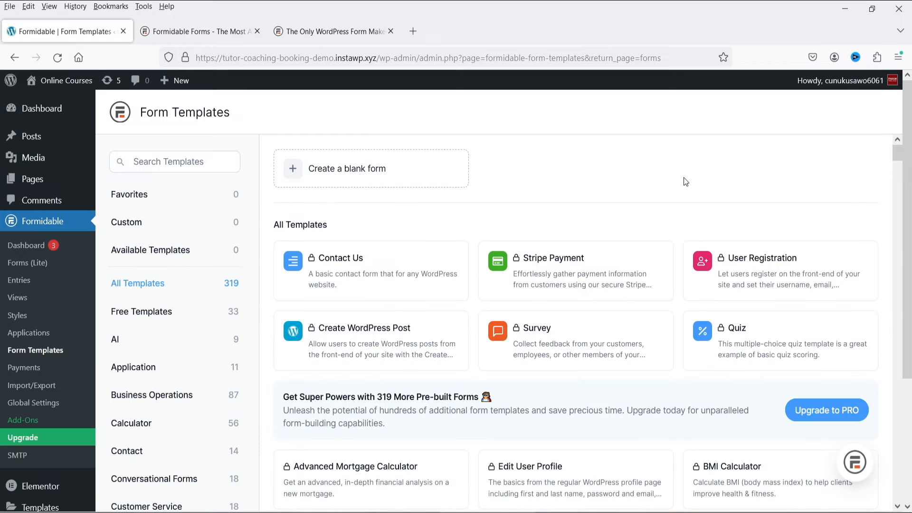
click(346, 170)
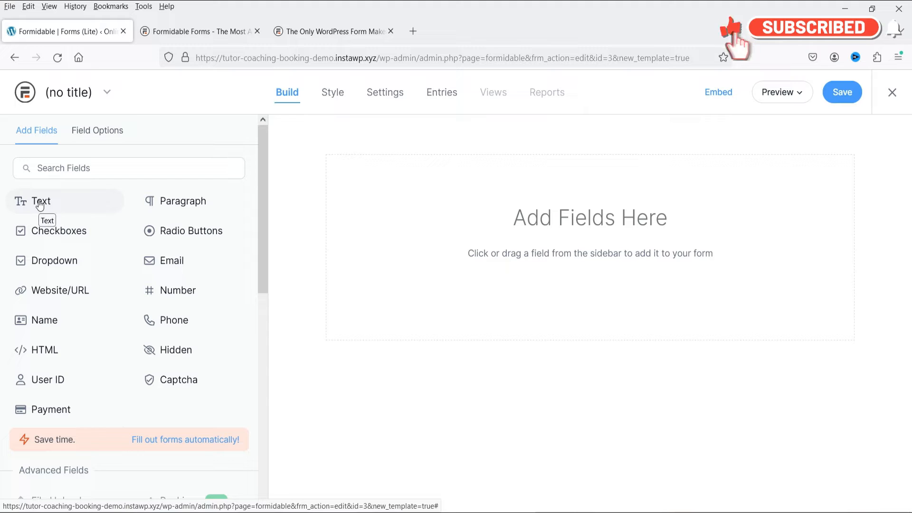
drag(38, 206, 465, 232)
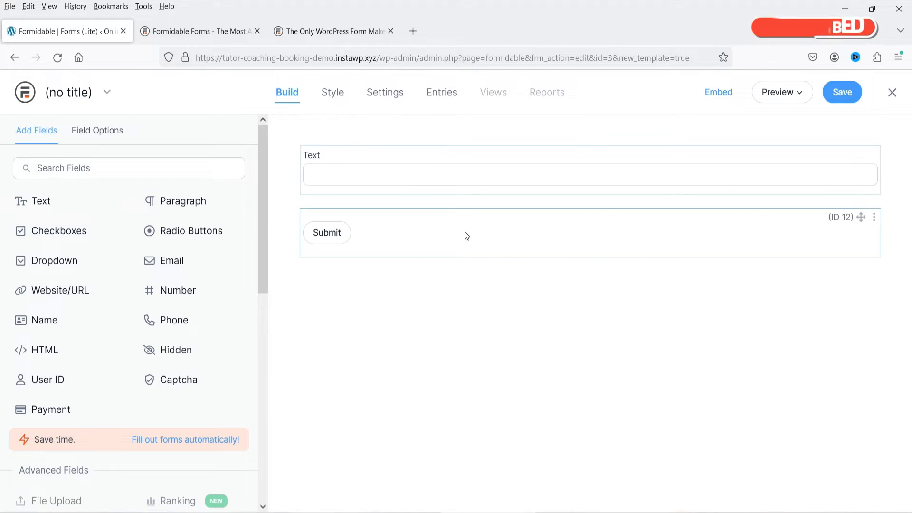
click(378, 183)
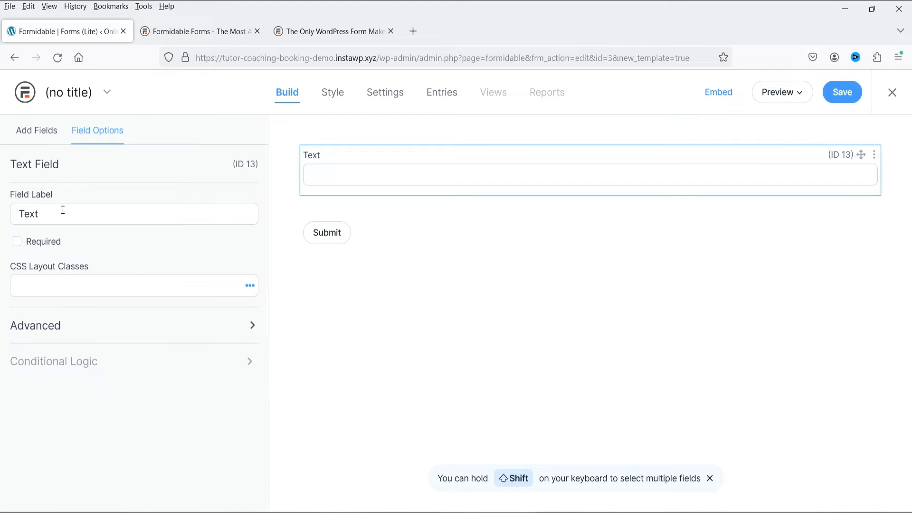
Step: Label the selected text field First Name and mark it as required
drag(63, 210, 2, 216)
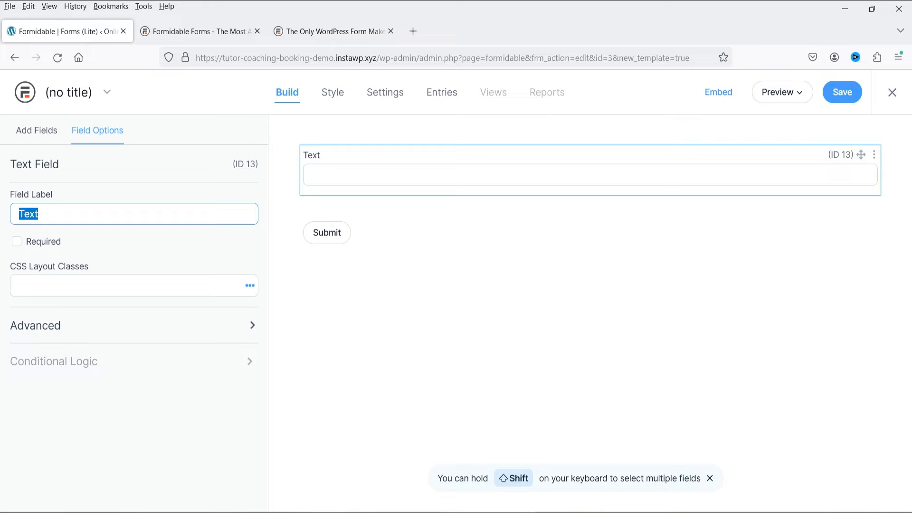
text(First Name)
click(17, 242)
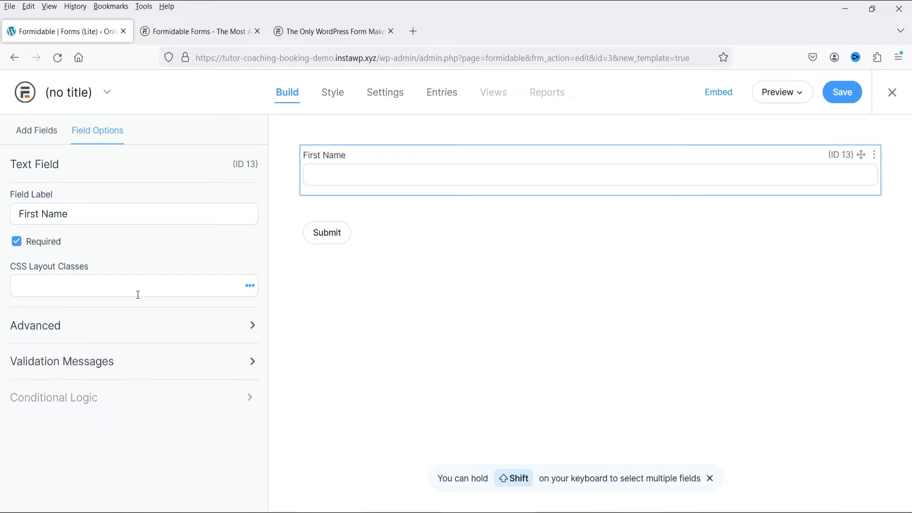
Step: Set the First Name field to half width with the 1/2 layout class
mouse_move(67, 277)
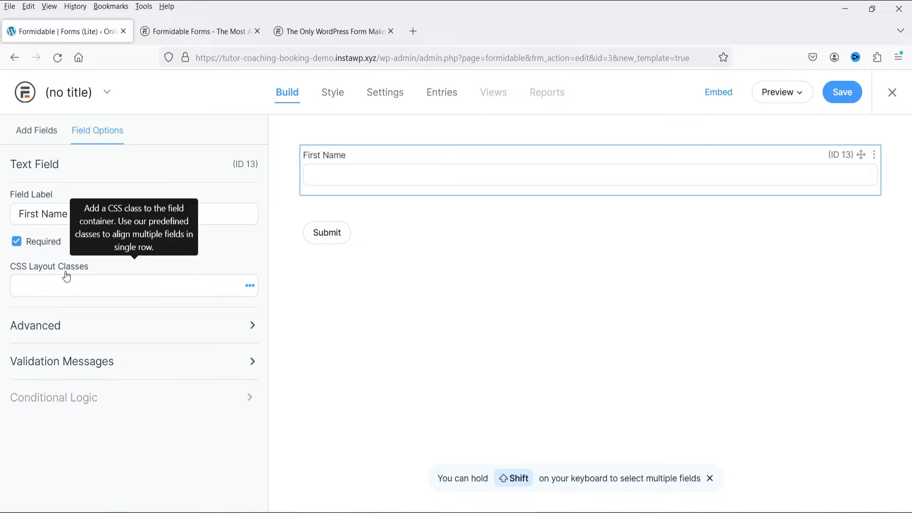
click(248, 286)
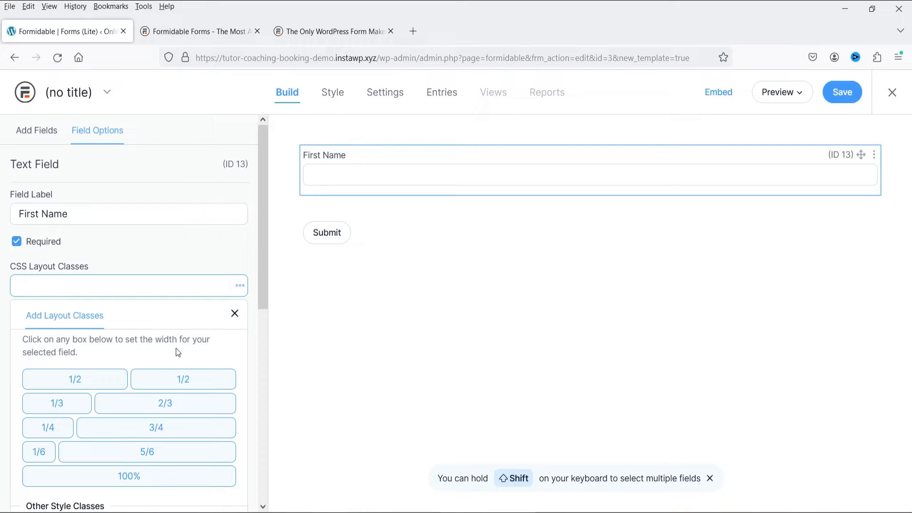
click(75, 379)
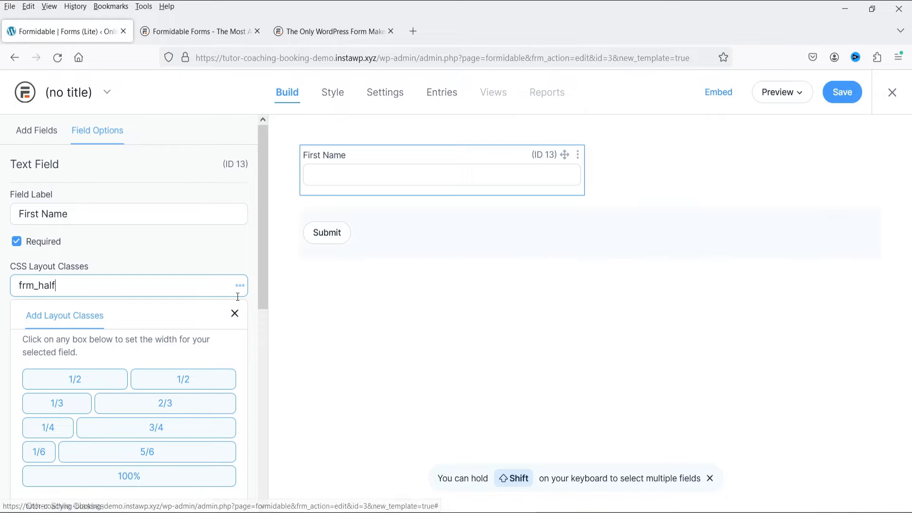
click(233, 313)
Step: Give the First Name field the placeholder text First Name in its advanced options
click(75, 330)
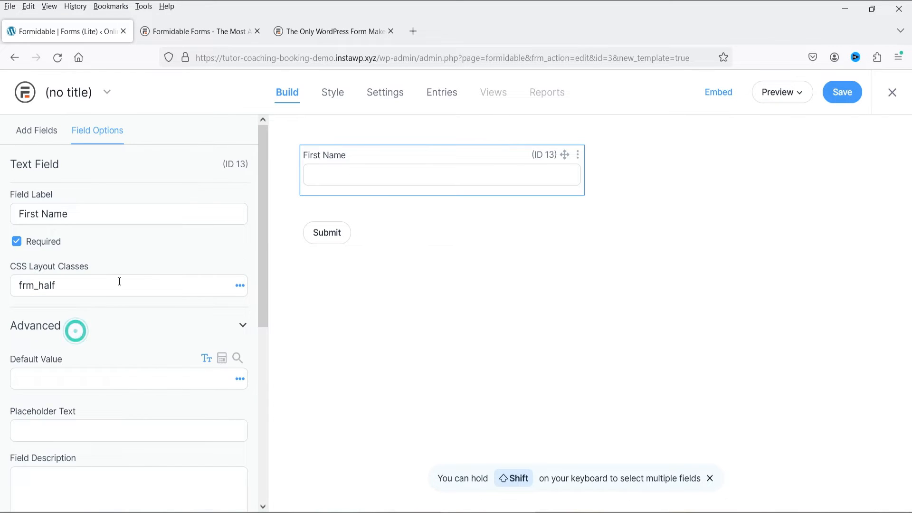
scroll(110, 276, down, 3)
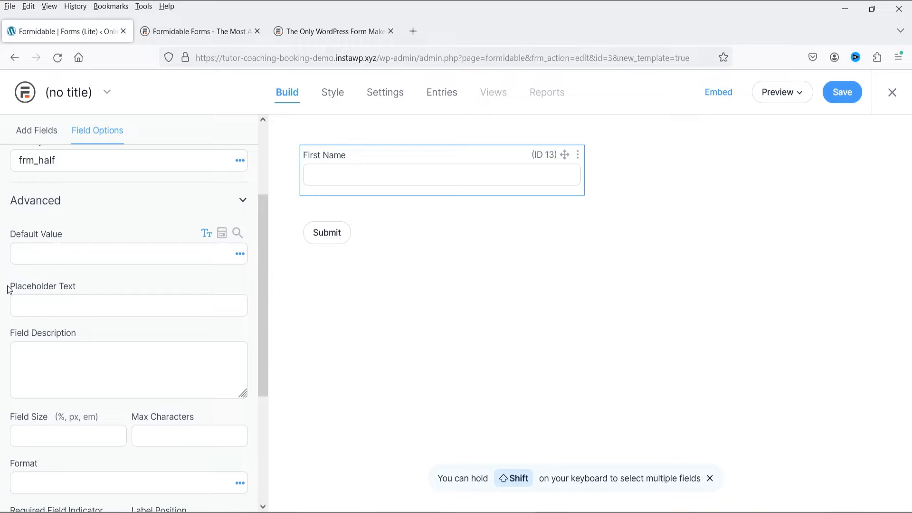
click(56, 306)
text(Firs)
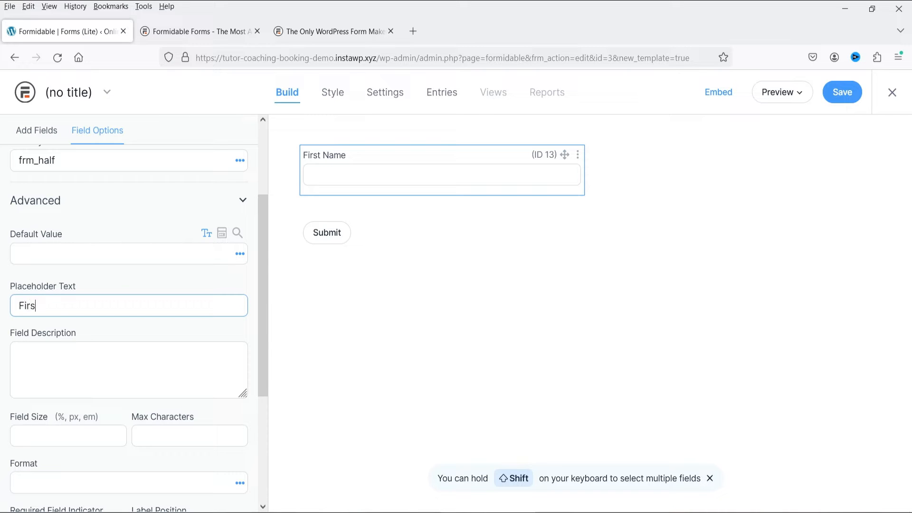
text(t Name)
Step: Examine the First Name field's description, size, maximum characters, input mask format, label position and field type options
click(108, 369)
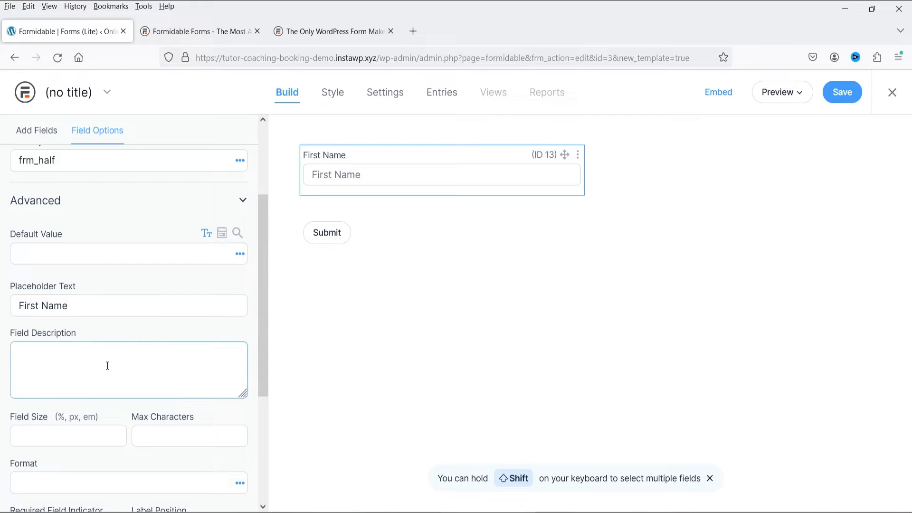
scroll(168, 364, down, 4)
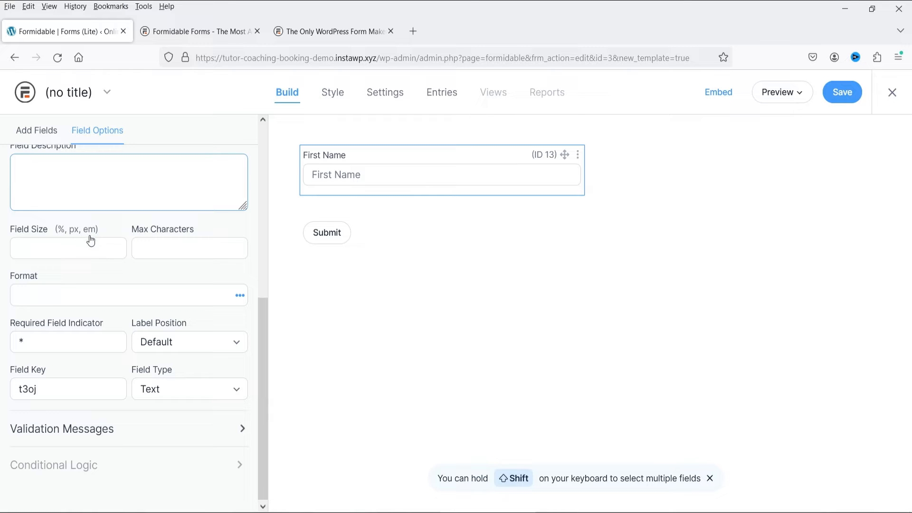
click(151, 250)
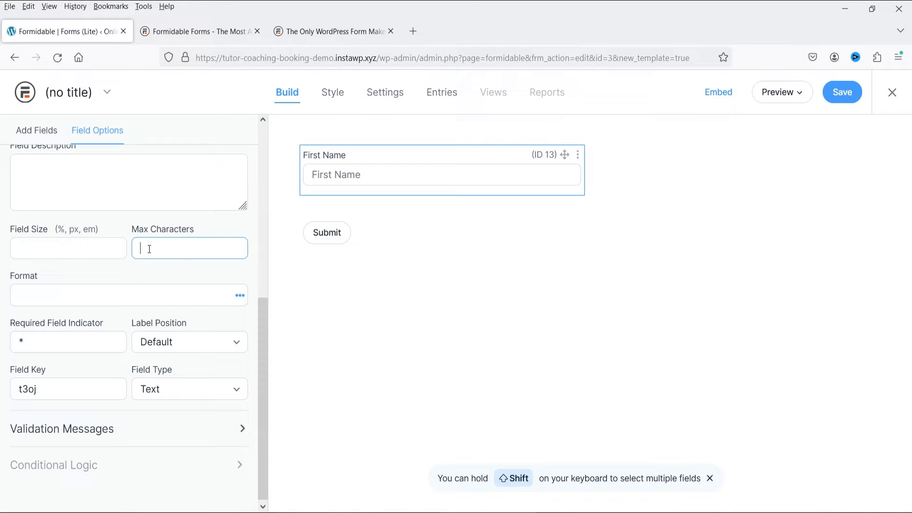
click(130, 296)
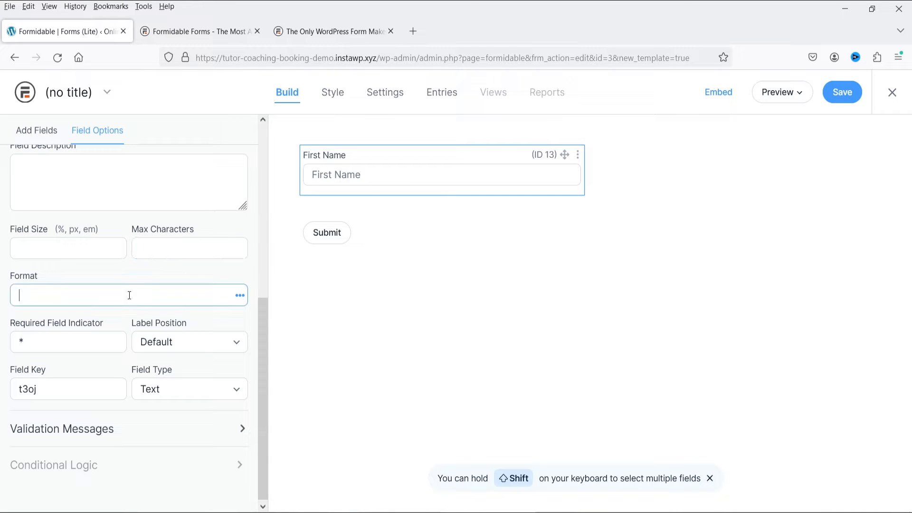
click(240, 296)
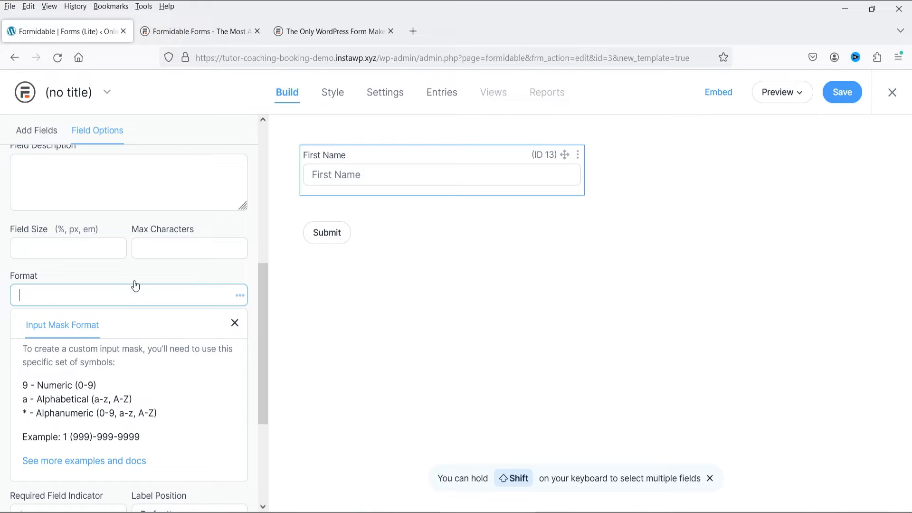
click(235, 323)
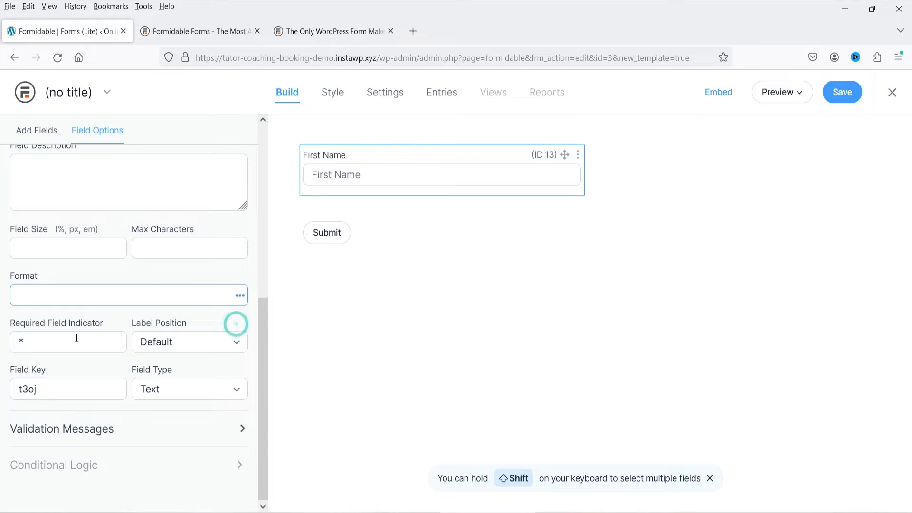
click(187, 354)
click(185, 353)
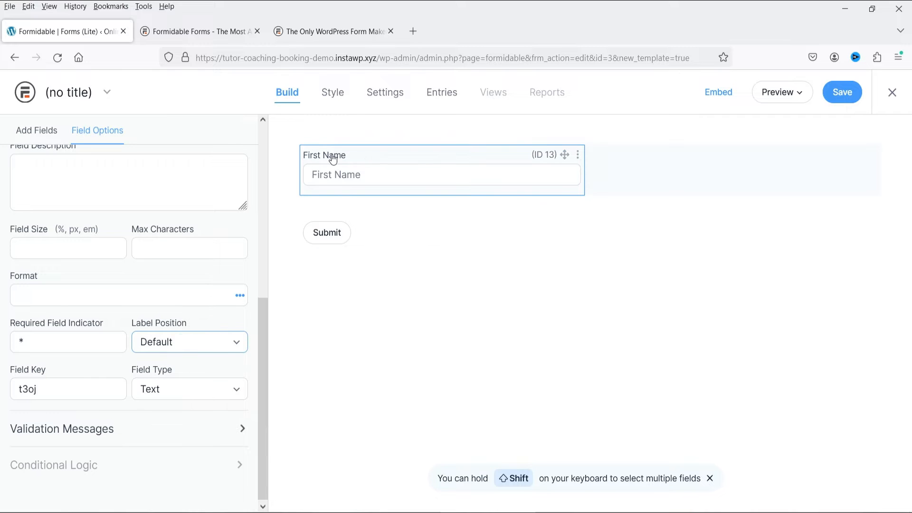
click(170, 387)
Step: Review the First Name field's required validation message and check its conditional logic option, dismissing the upgrade offer
click(57, 430)
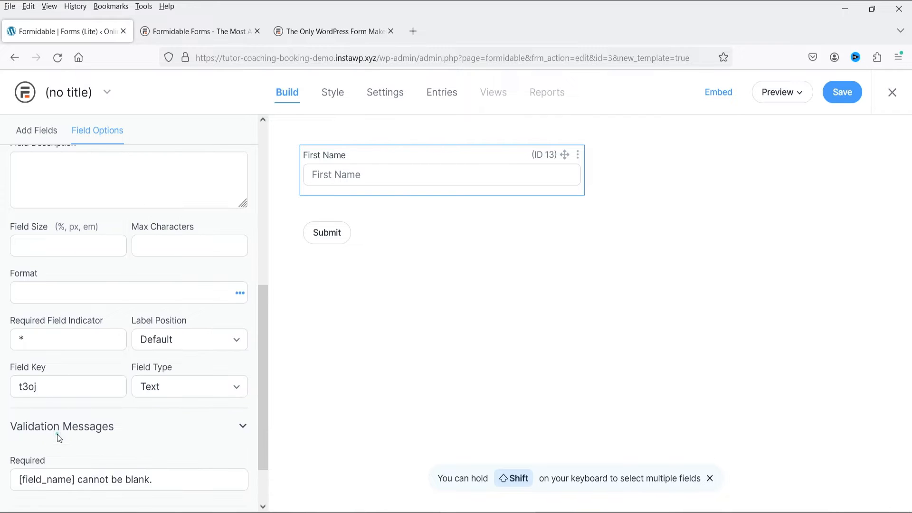
scroll(84, 392, down, 1)
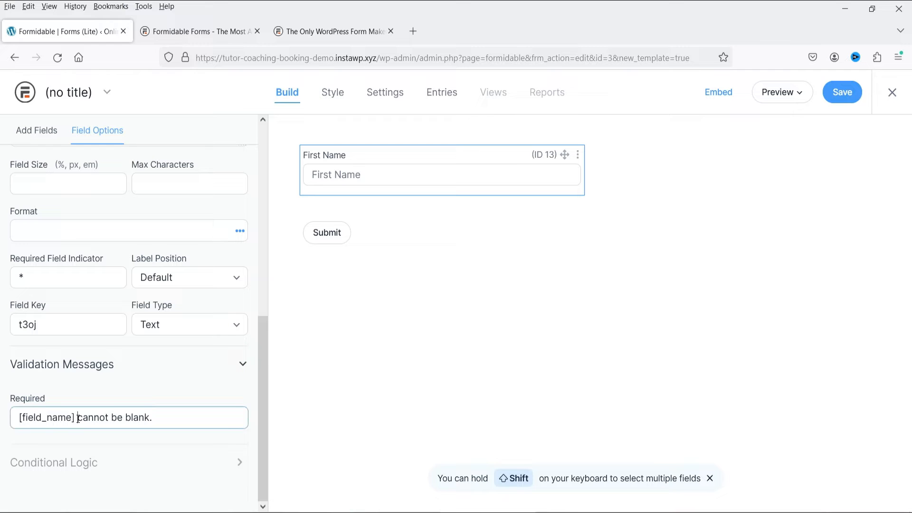
drag(75, 416, 171, 421)
click(126, 459)
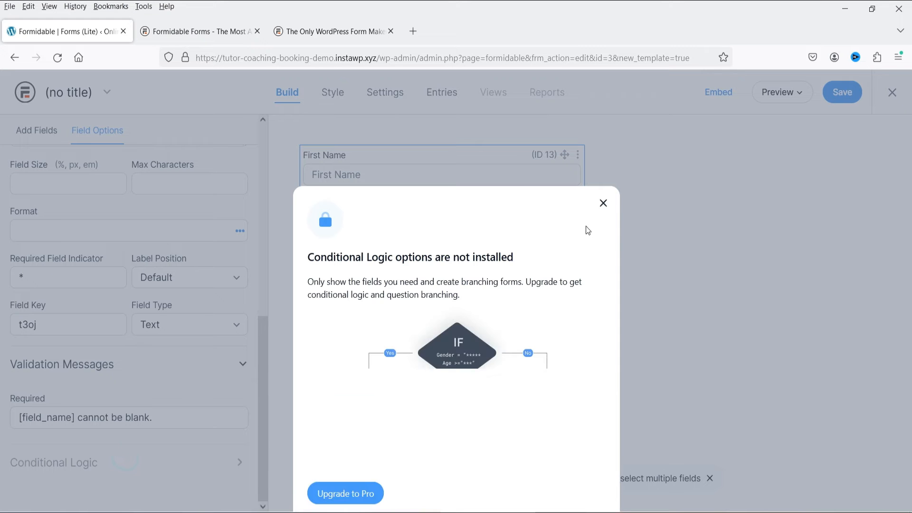
click(604, 203)
scroll(213, 244, up, 4)
scroll(213, 245, up, 3)
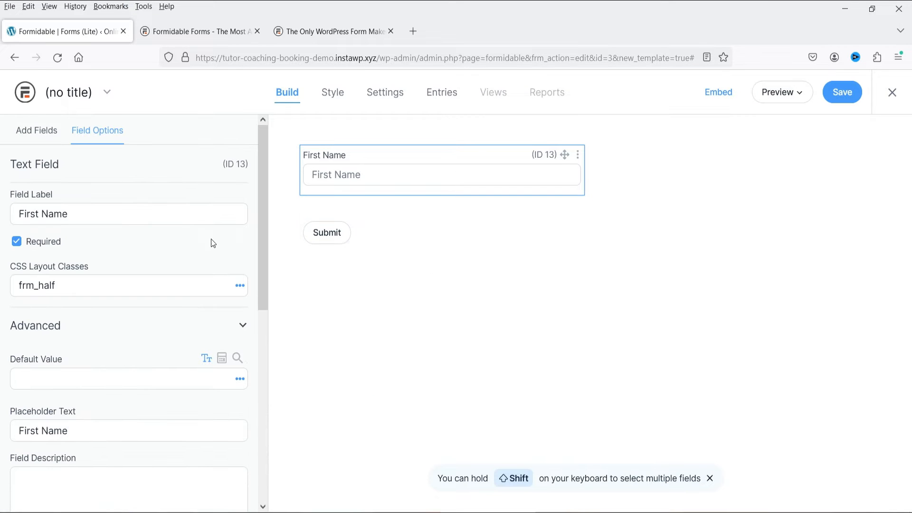
Step: Add a second Text field below First Name and open its options
click(37, 133)
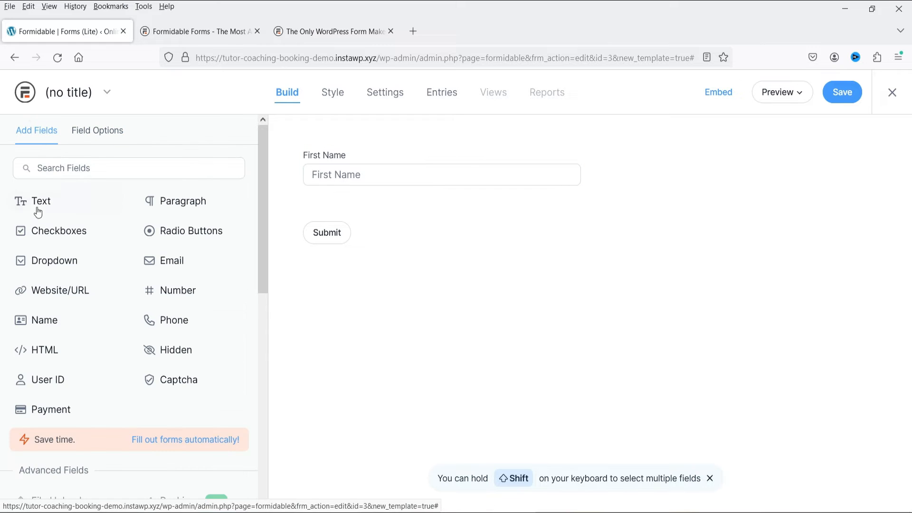
drag(36, 210, 394, 200)
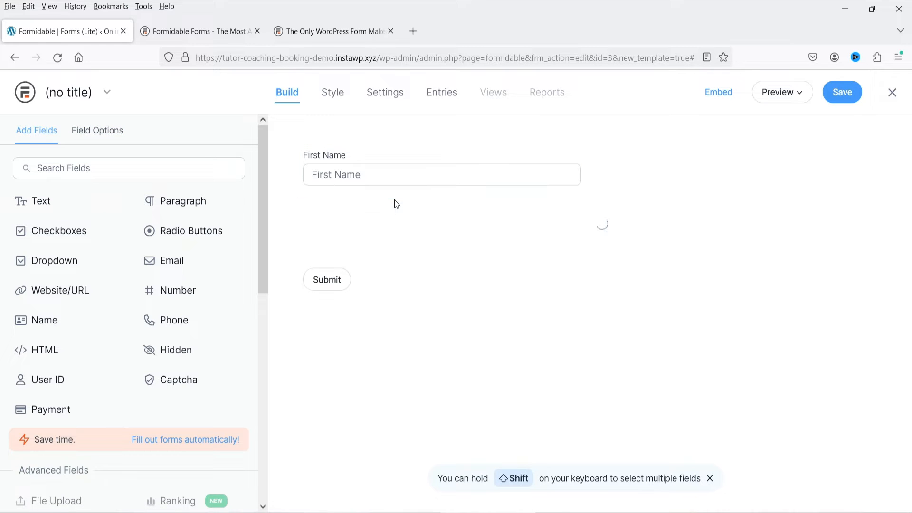
click(355, 219)
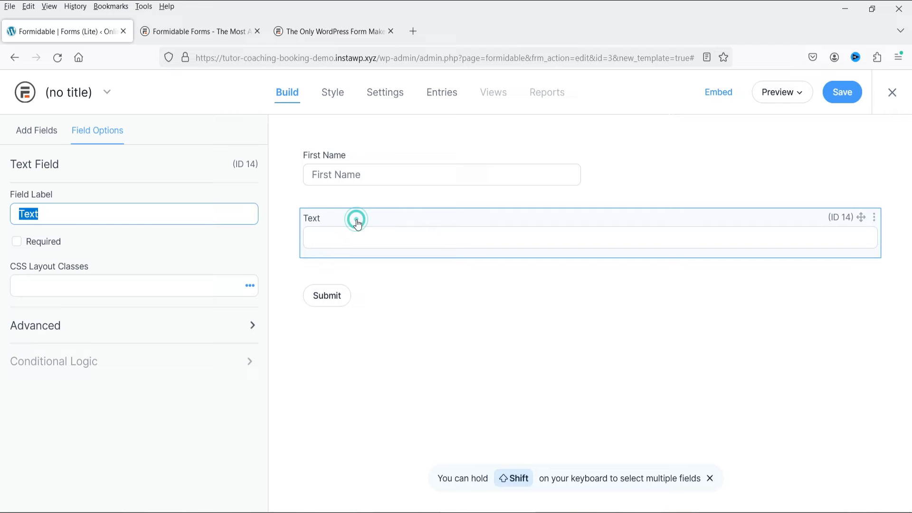
Step: Label the new text field Last Name and mark it as required
click(64, 215)
drag(104, 217, 3, 213)
text(Last Name)
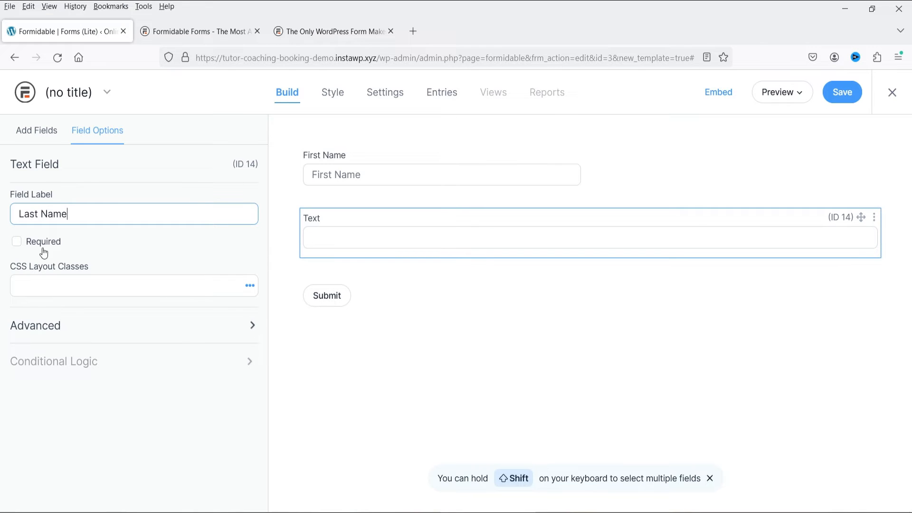
click(17, 241)
Step: Set the Last Name field to half width and move it into the same row beside First Name
click(249, 284)
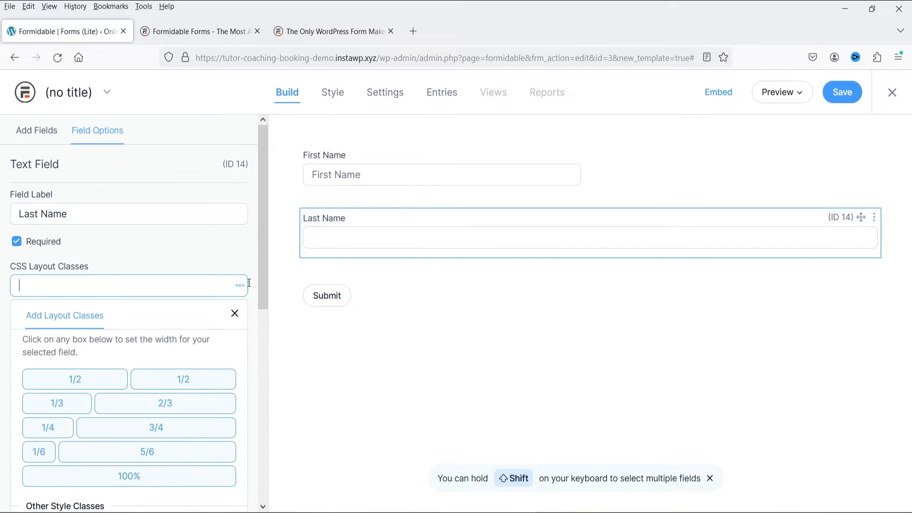
click(188, 379)
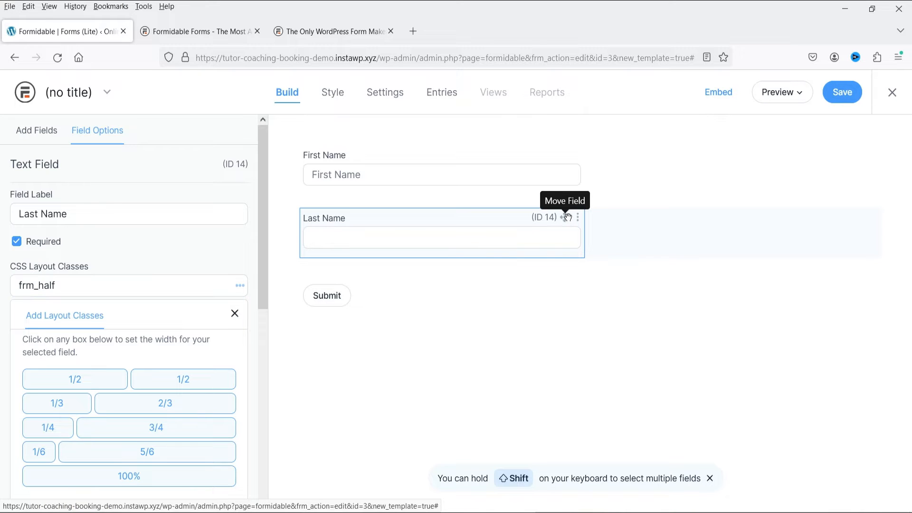
drag(565, 218, 663, 185)
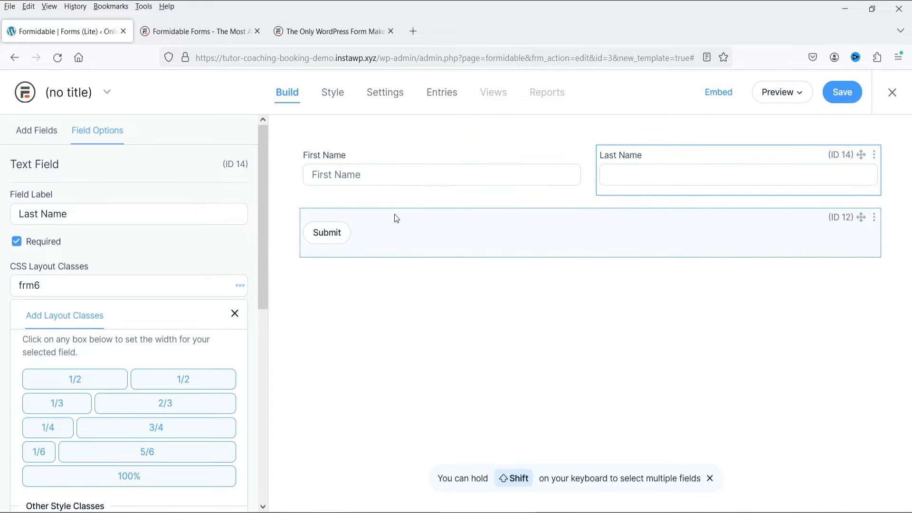
click(234, 317)
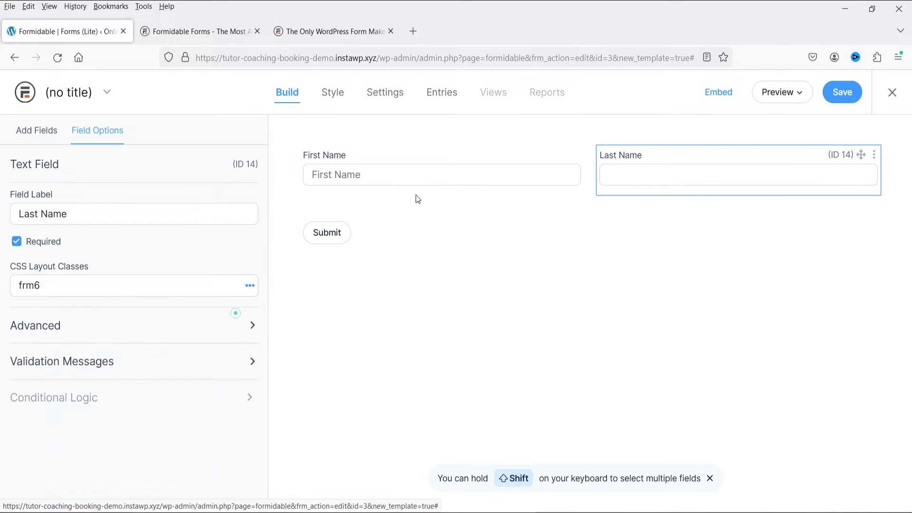
Step: Give the Last Name field the placeholder text Last Name and look over its remaining advanced options
click(101, 324)
click(49, 431)
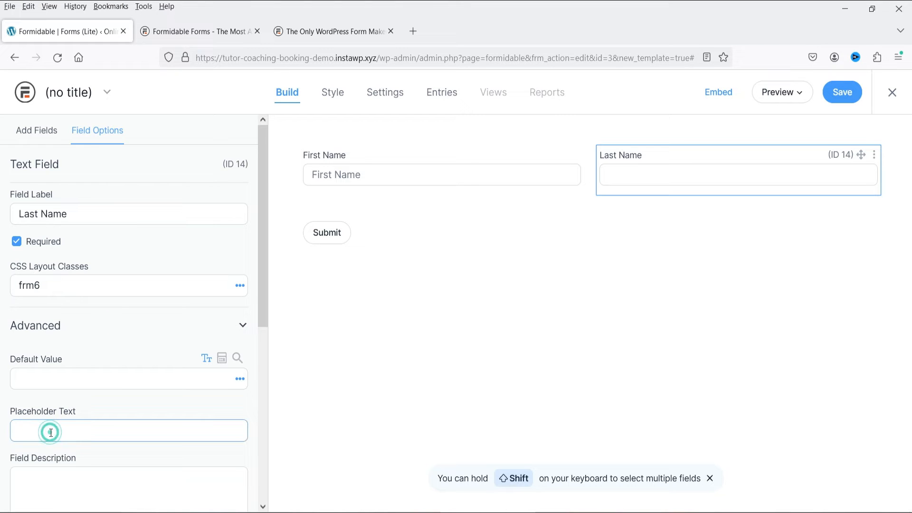
text(Last Name)
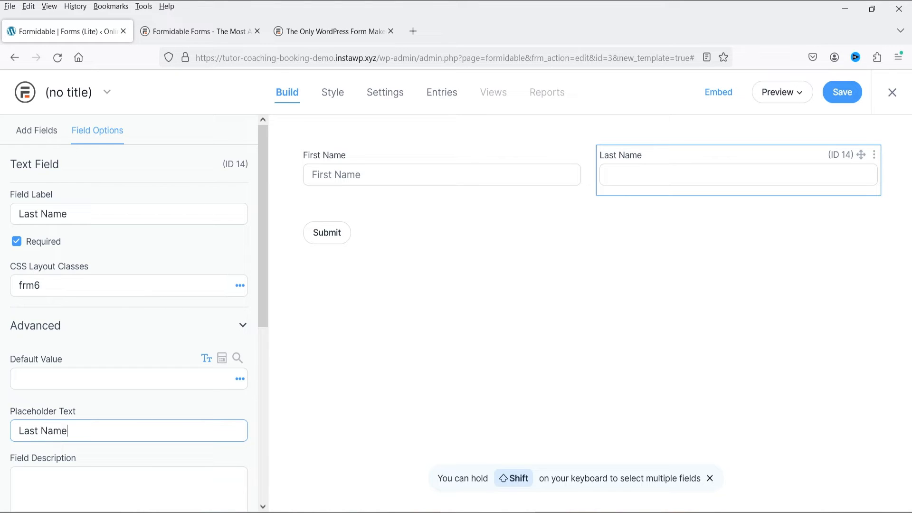
scroll(51, 433, down, 3)
scroll(186, 426, down, 4)
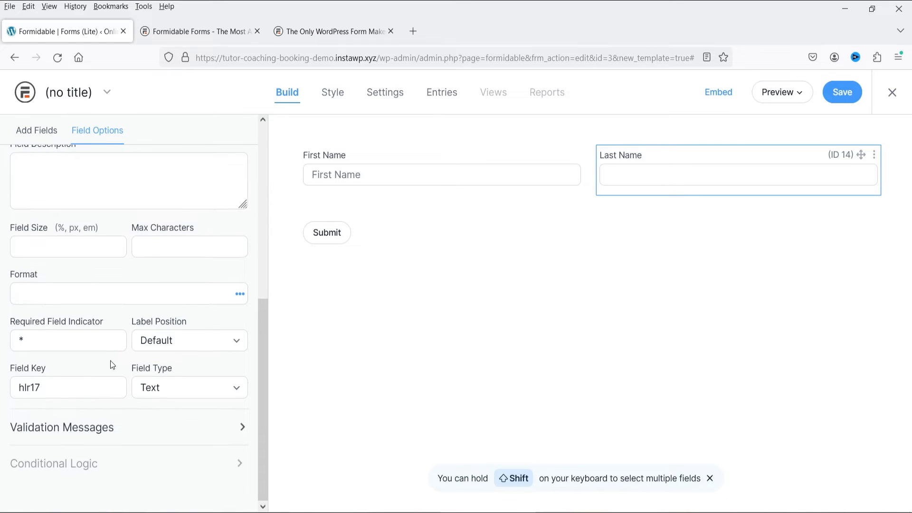
scroll(112, 363, up, 7)
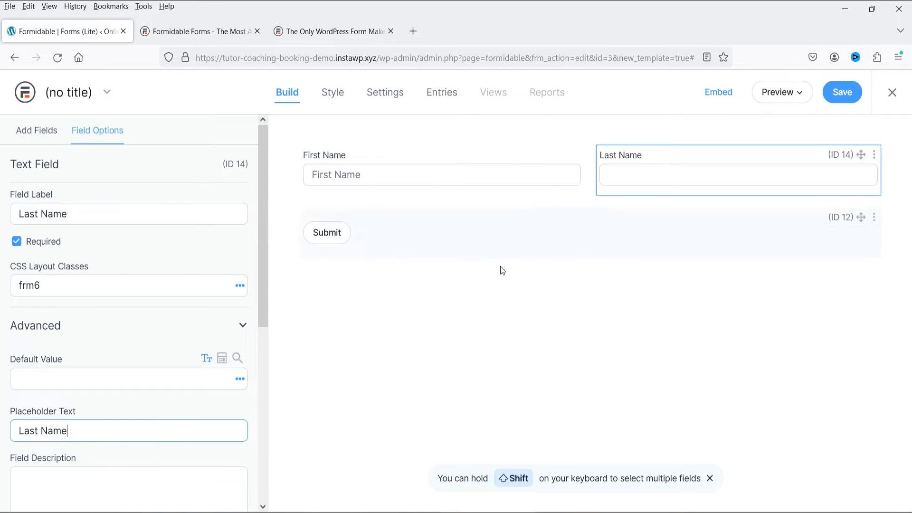
Step: Add an Email field below the name fields and mark it as required
click(48, 148)
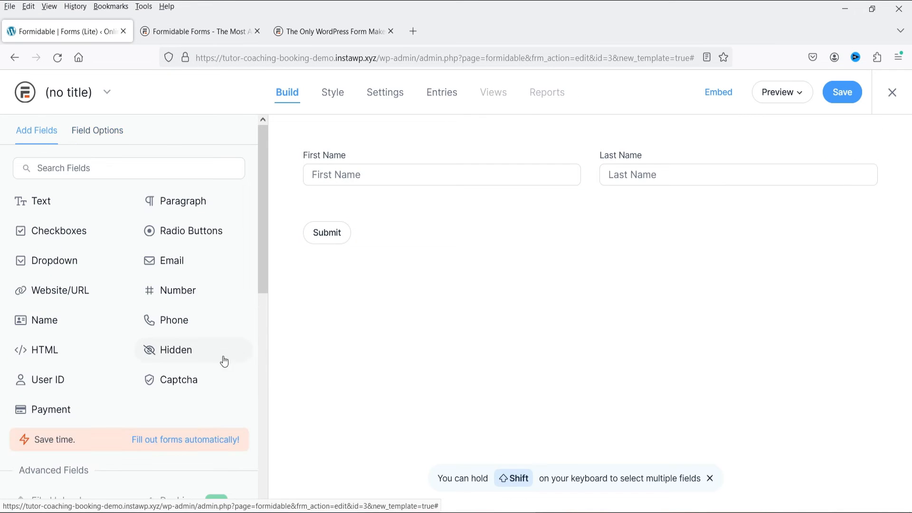
drag(164, 260, 447, 214)
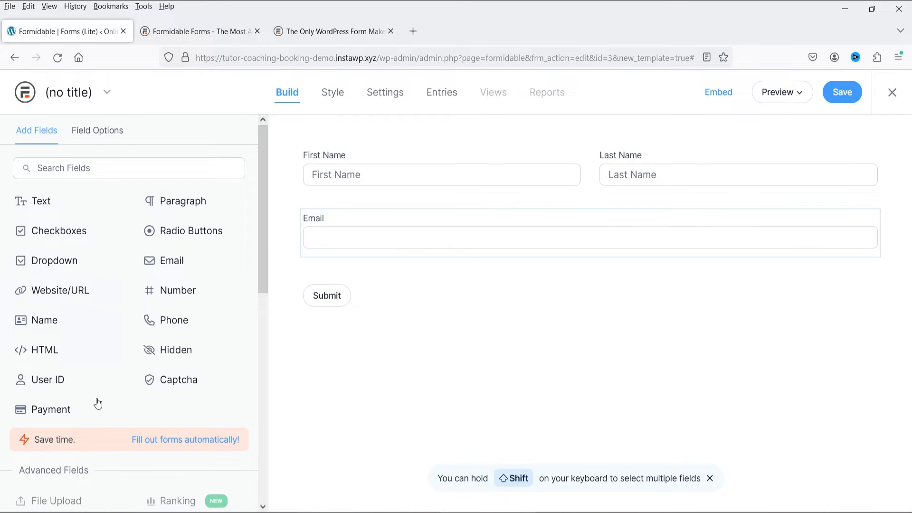
click(312, 222)
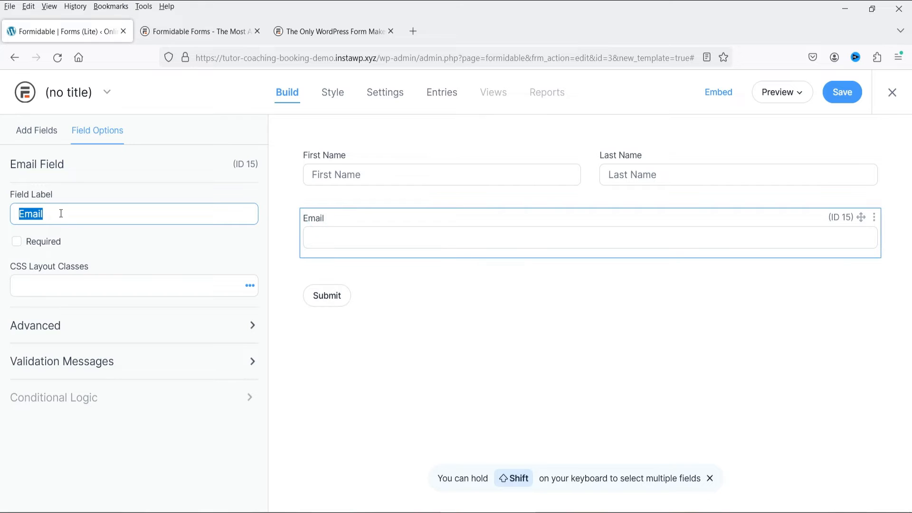
click(16, 242)
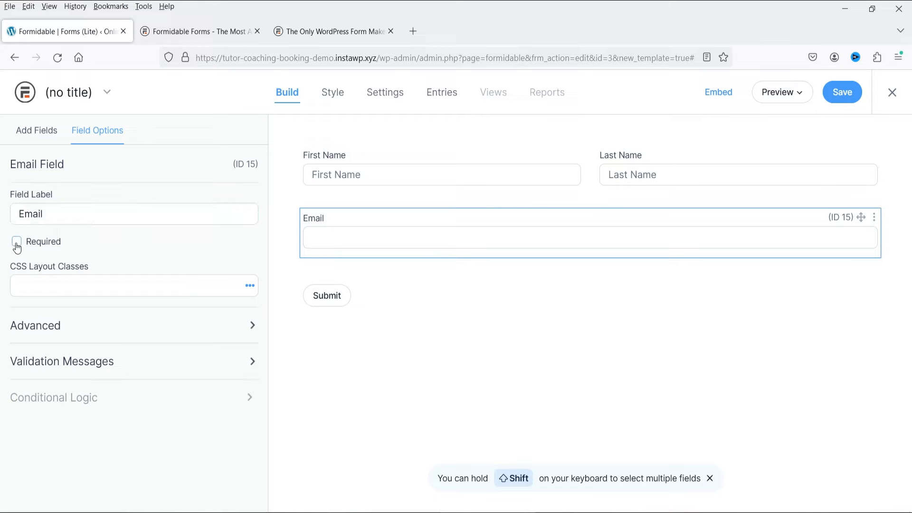
Step: Examine the Email field's layout classes, advanced settings and validation messages
click(251, 285)
click(159, 246)
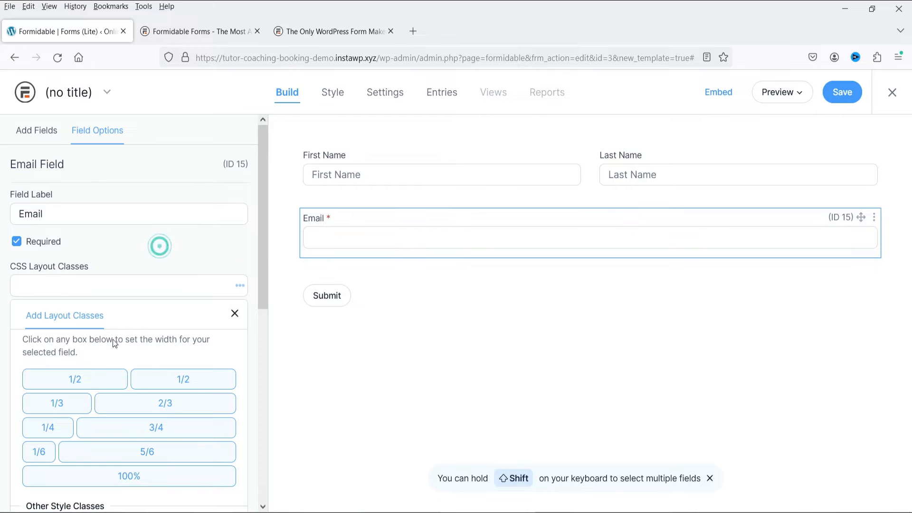
click(232, 314)
click(73, 327)
scroll(69, 302, down, 3)
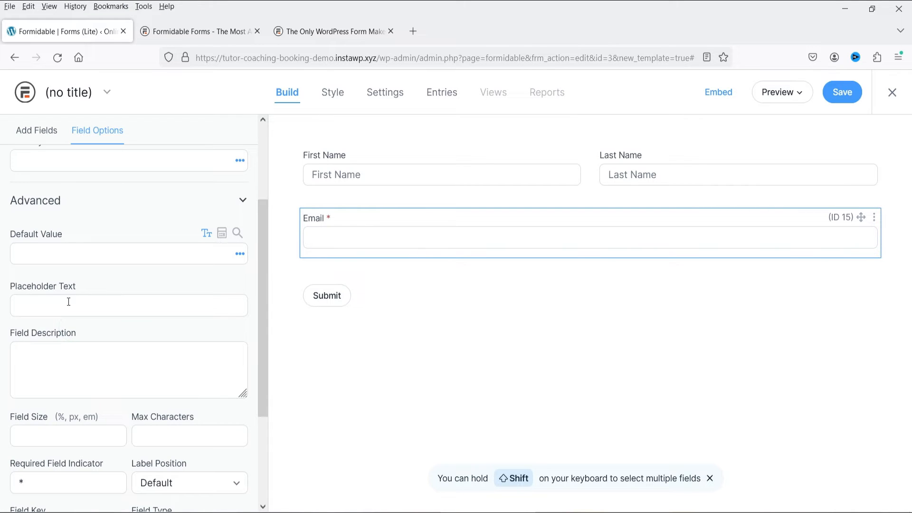
scroll(71, 309, down, 3)
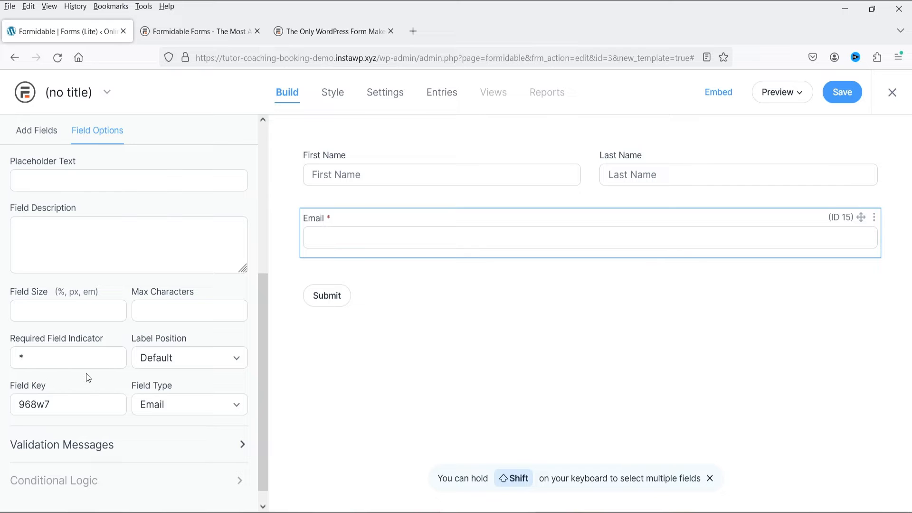
scroll(154, 346, down, 1)
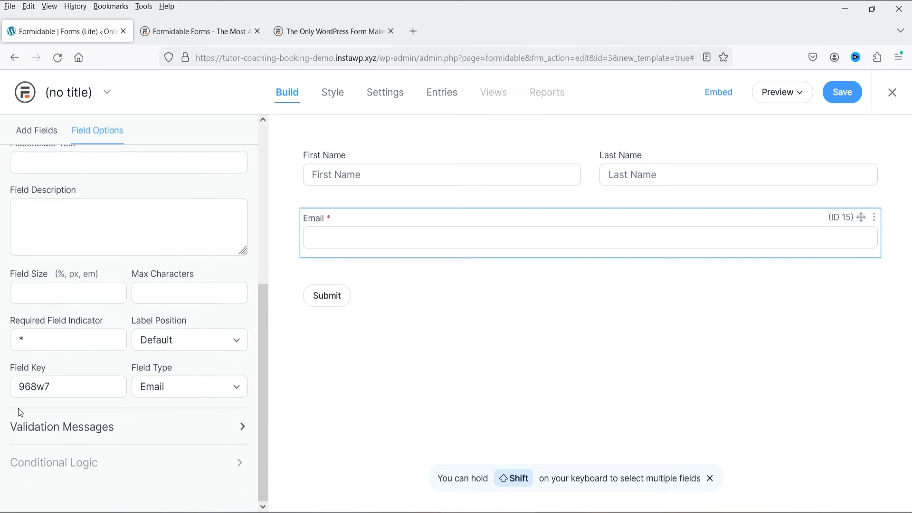
click(62, 428)
scroll(143, 418, down, 2)
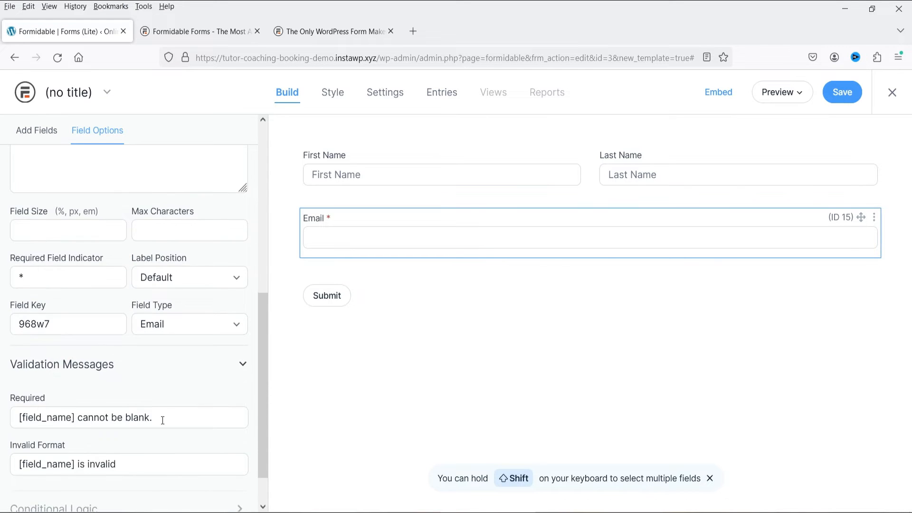
scroll(124, 404, up, 3)
scroll(123, 403, down, 4)
scroll(183, 247, up, 9)
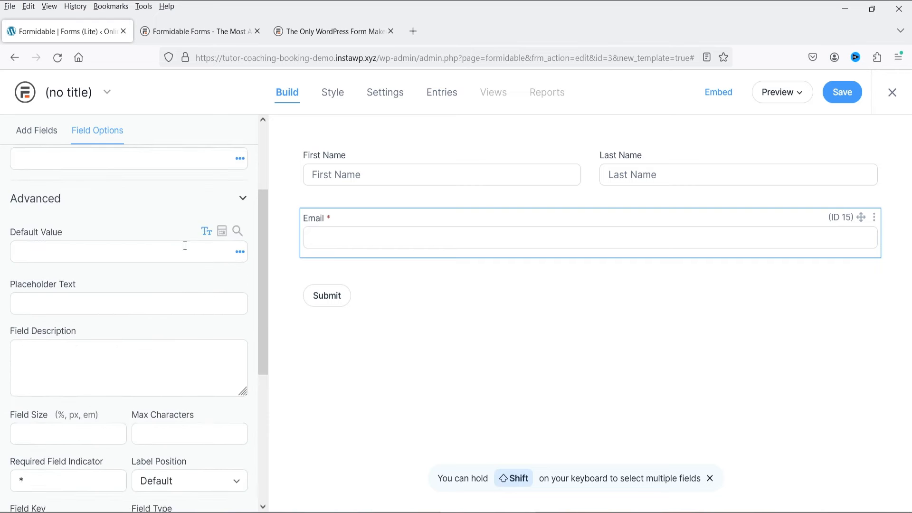
Step: Add a Phone field below the Email field and mark it as required
click(38, 131)
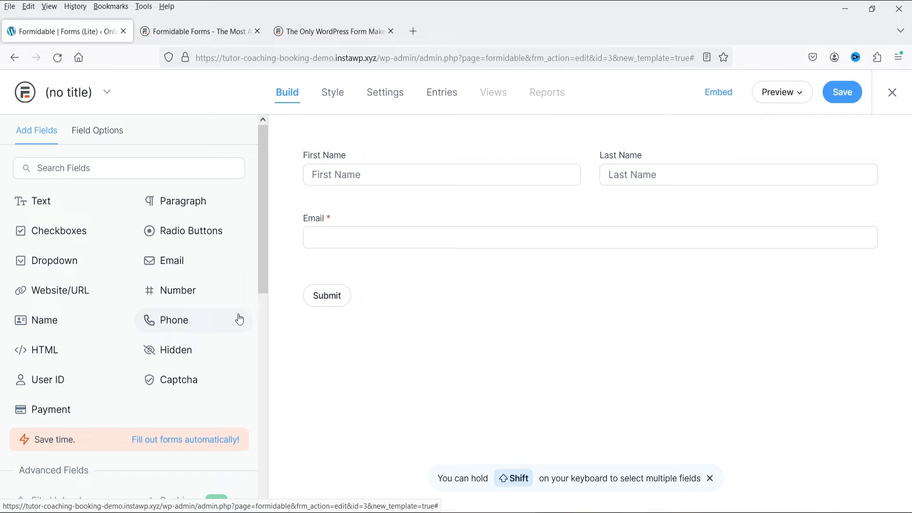
drag(238, 319, 410, 270)
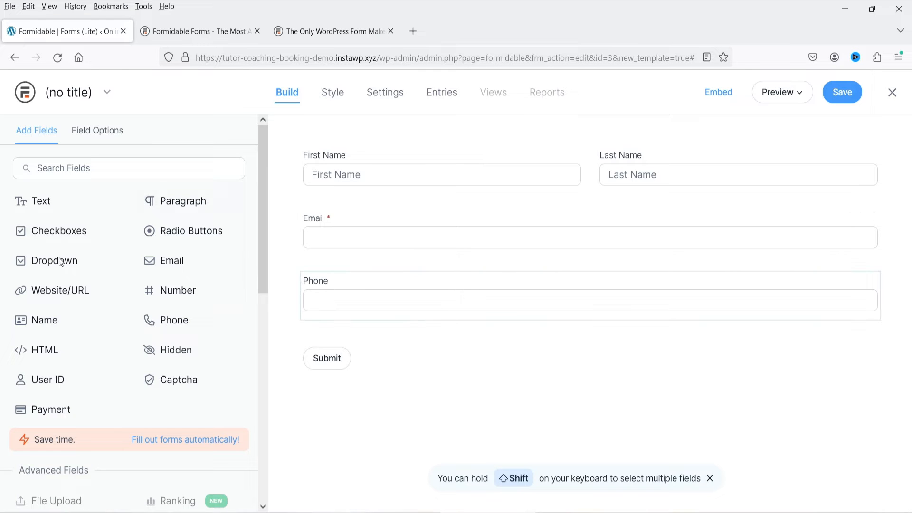
click(374, 290)
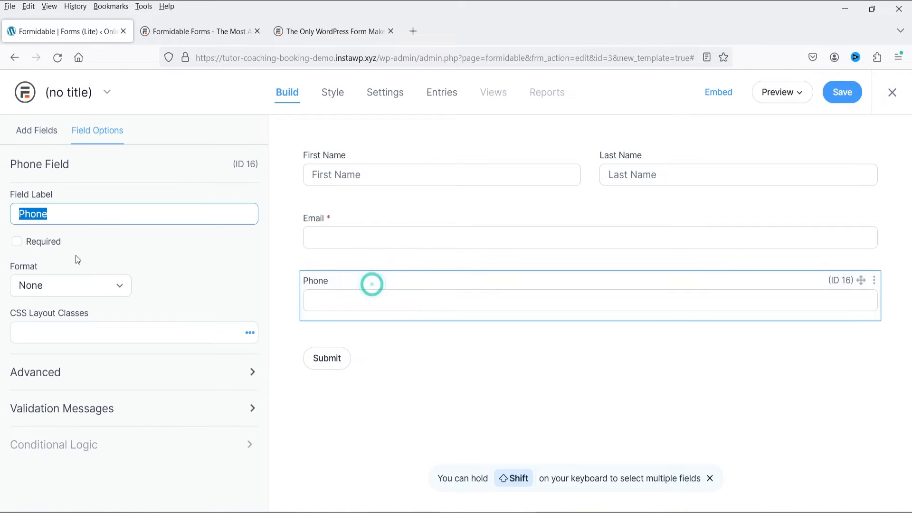
click(17, 241)
Step: Try the International and Custom formats on the Phone field and set its format back to None
click(77, 285)
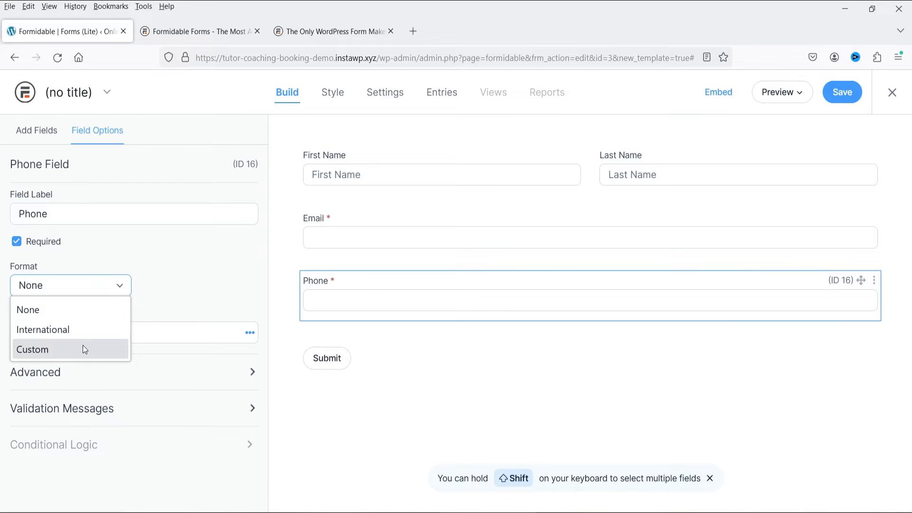
click(81, 332)
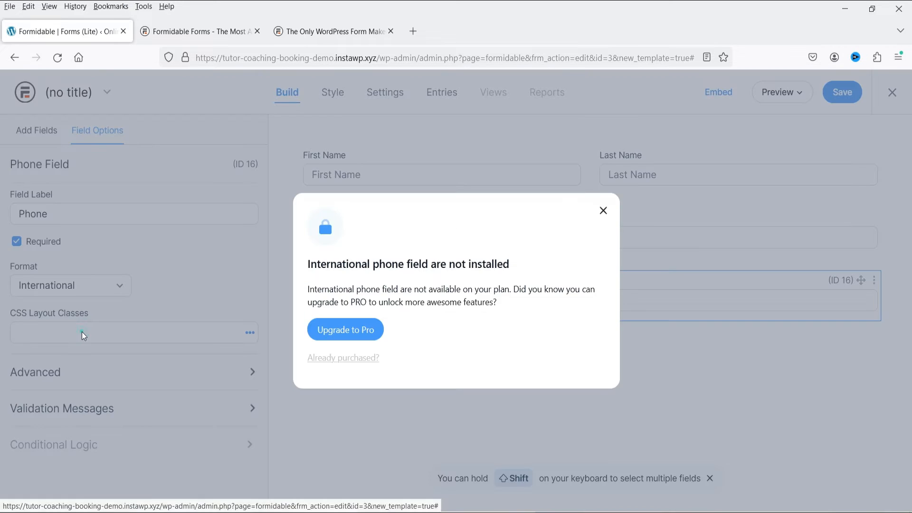
click(604, 211)
click(90, 289)
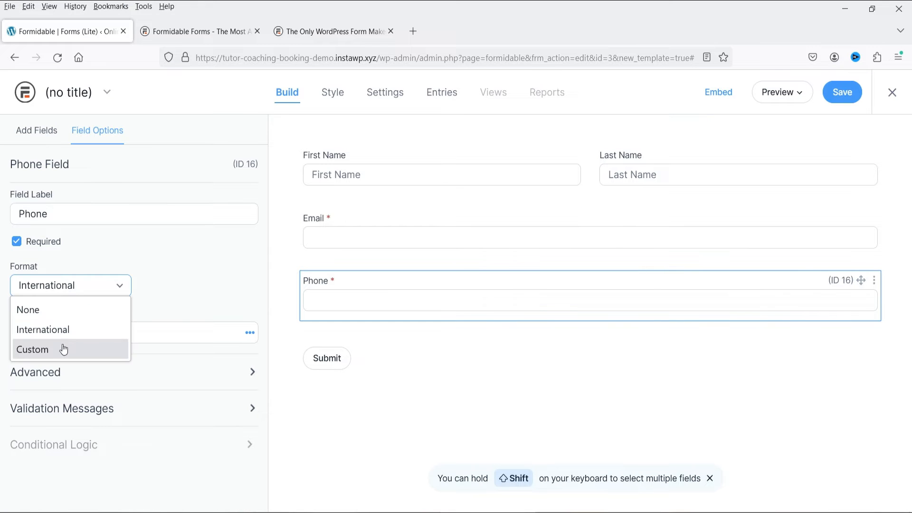
click(63, 344)
click(81, 292)
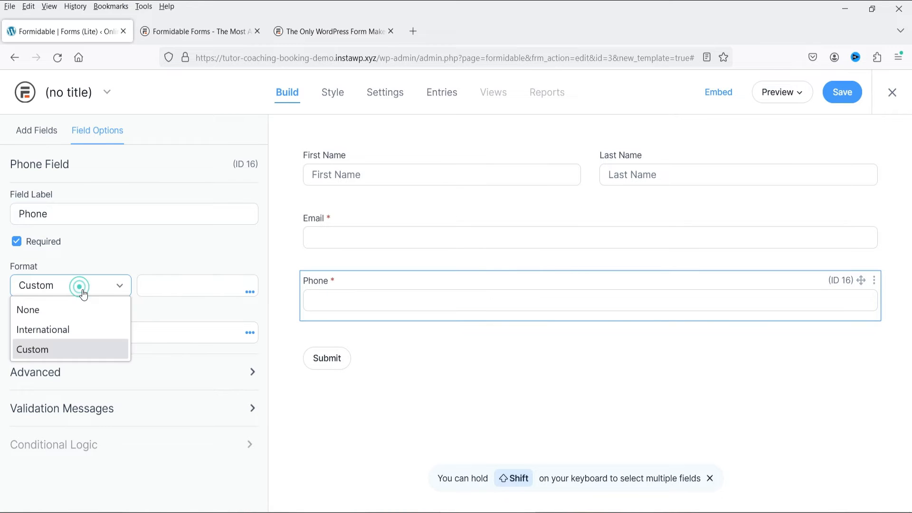
click(61, 312)
click(182, 264)
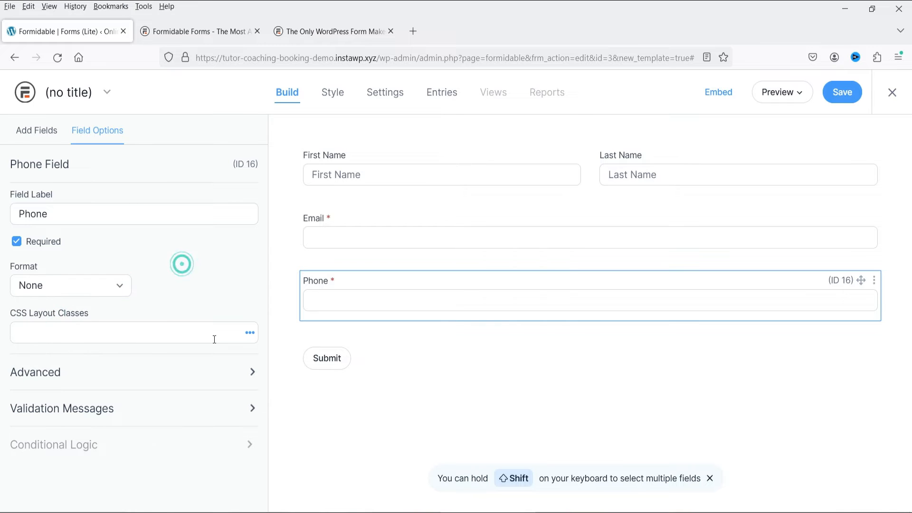
click(250, 333)
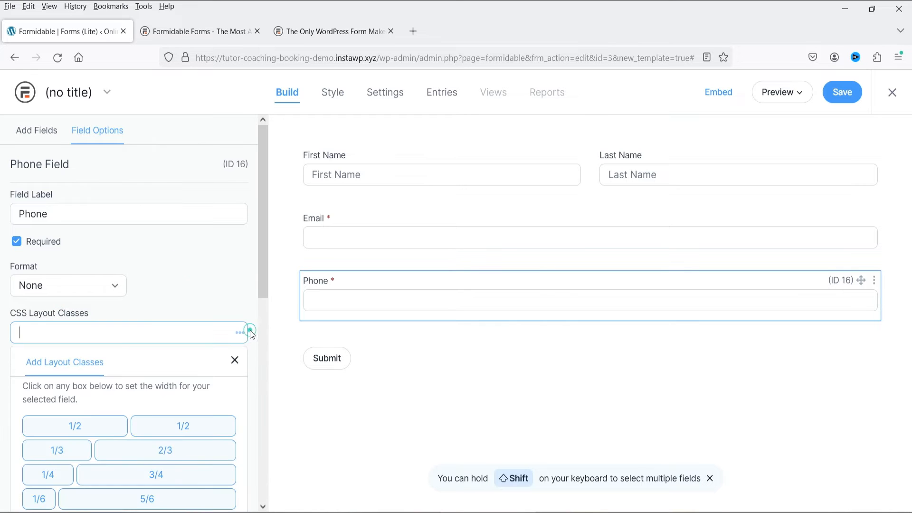
click(233, 360)
Step: Add a Dropdown field below Phone, label it Service Required and mark it as required
click(42, 137)
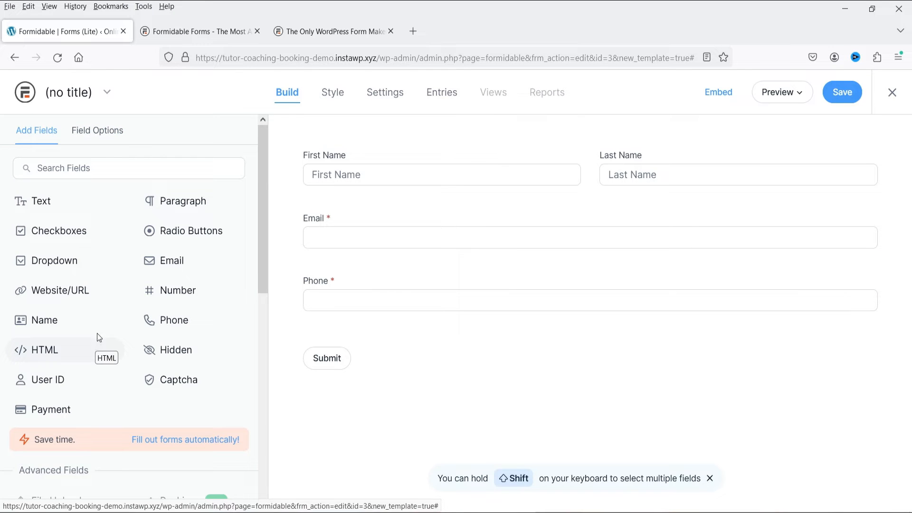
drag(39, 262, 363, 330)
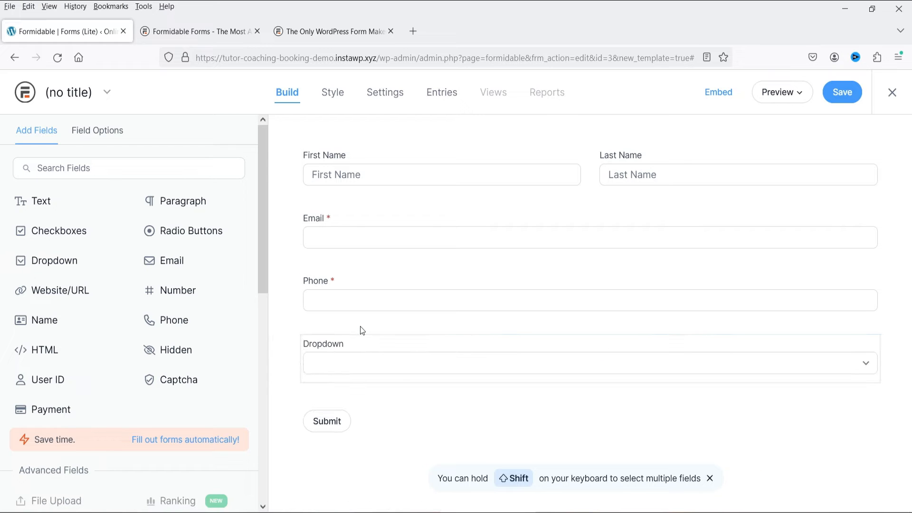
click(373, 341)
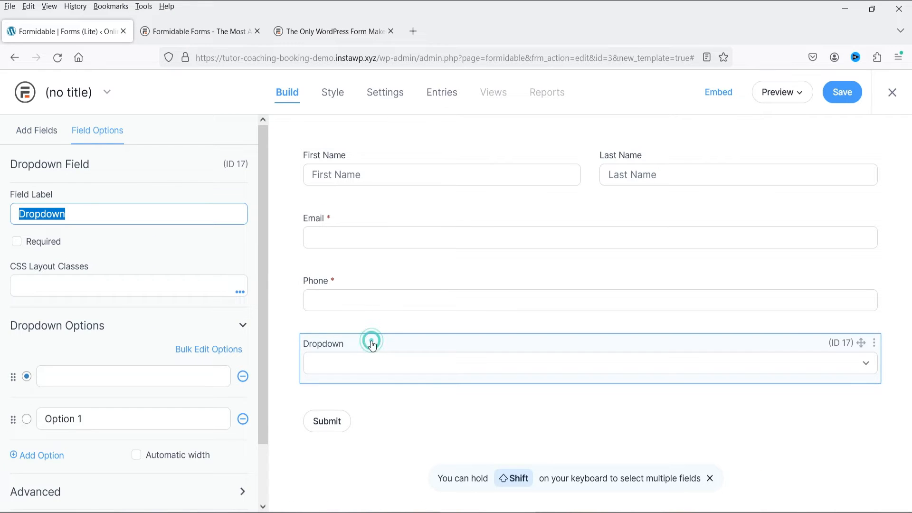
text(Service Required)
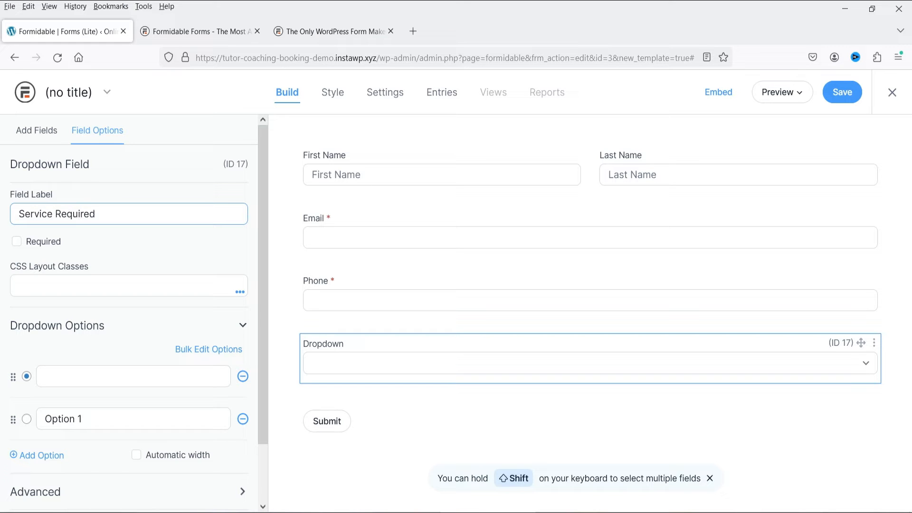
click(17, 245)
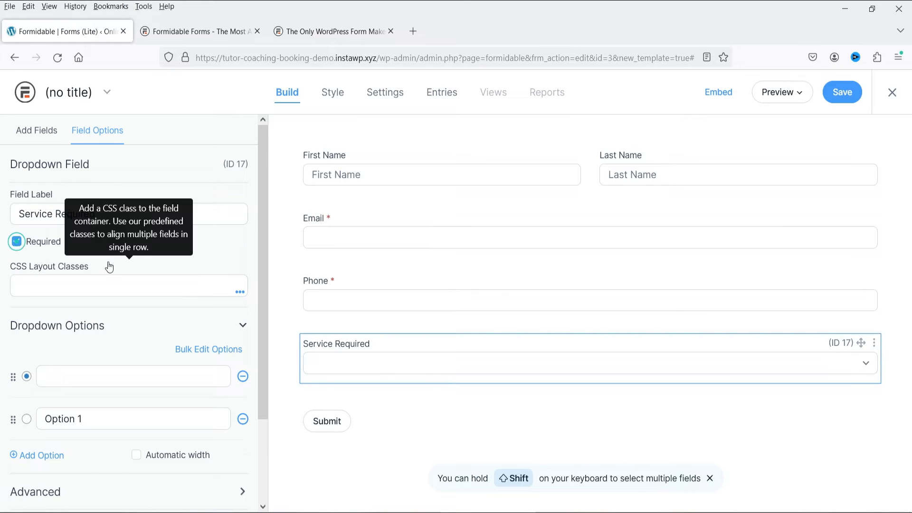
Step: Enter the Service Required dropdown options Website Design, CRM, Ecommerce website and Website Automation
scroll(88, 256, down, 2)
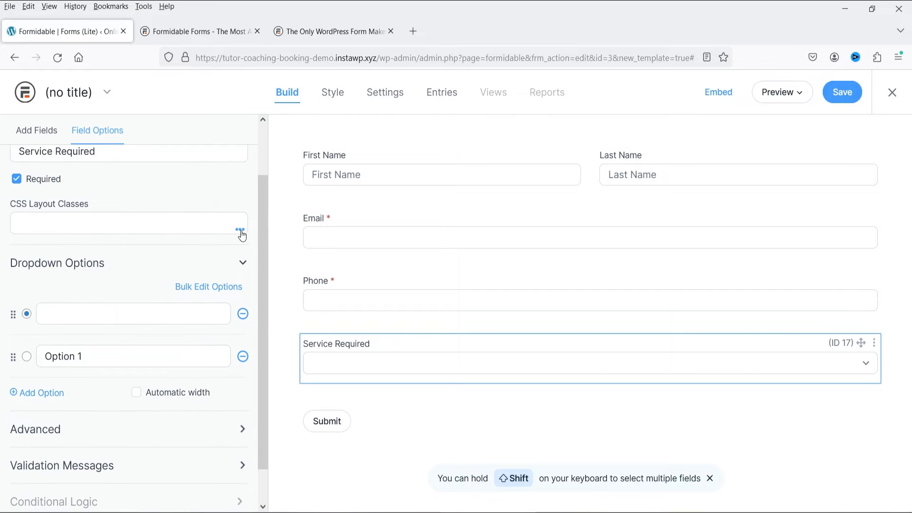
scroll(100, 300, down, 1)
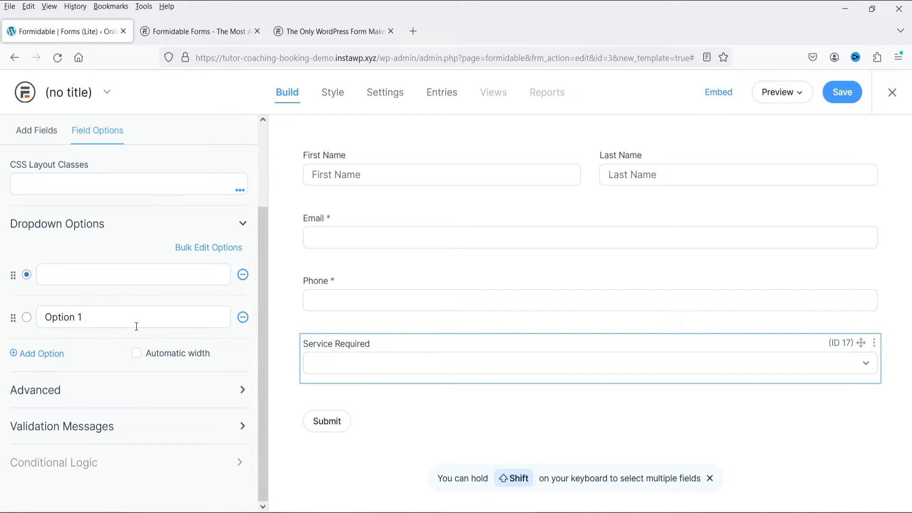
click(104, 278)
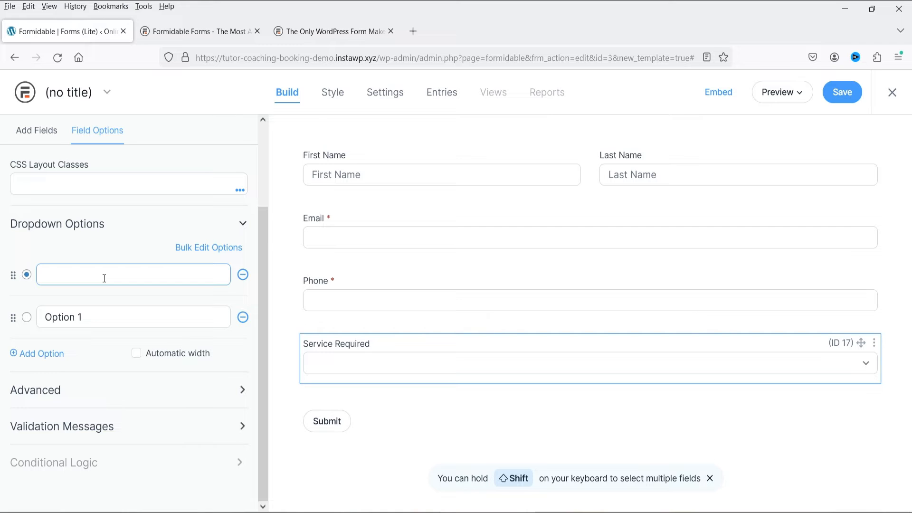
text(Website Design)
key(Tab)
text(CRM)
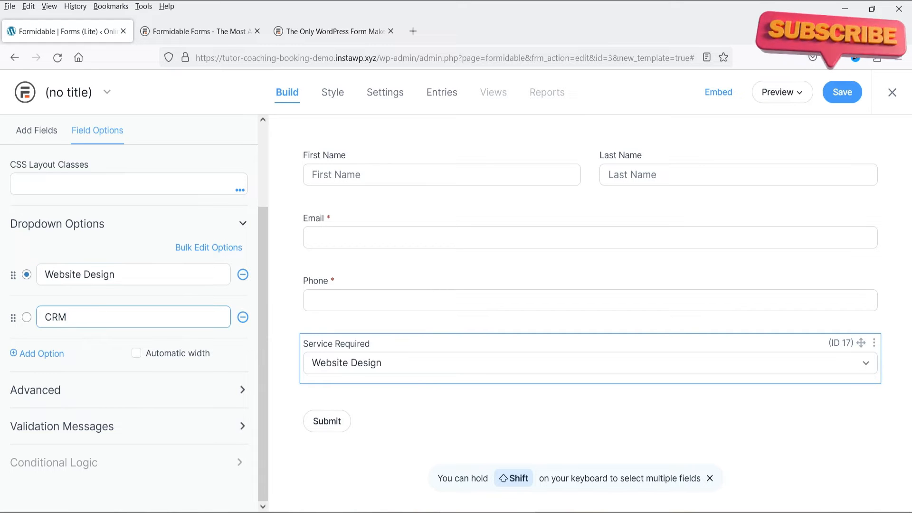
click(35, 363)
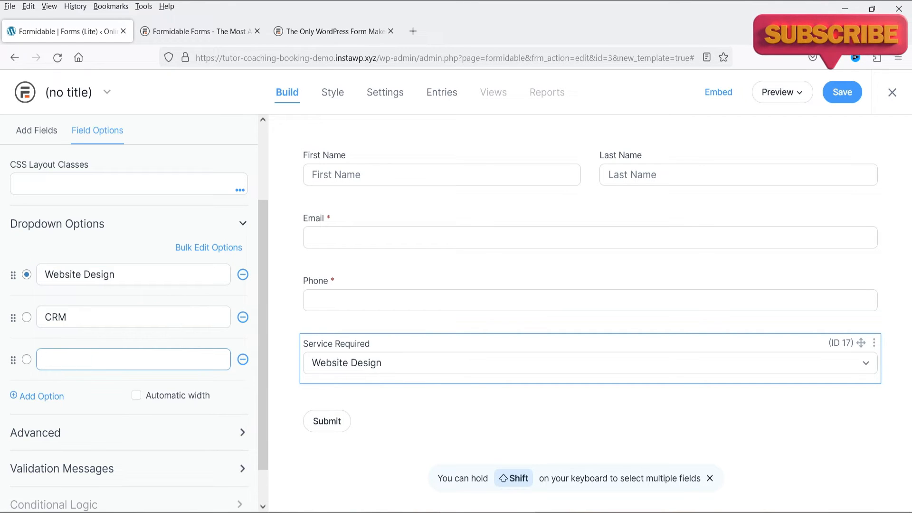
text(Ecommerce website)
click(28, 401)
text(Website Automation)
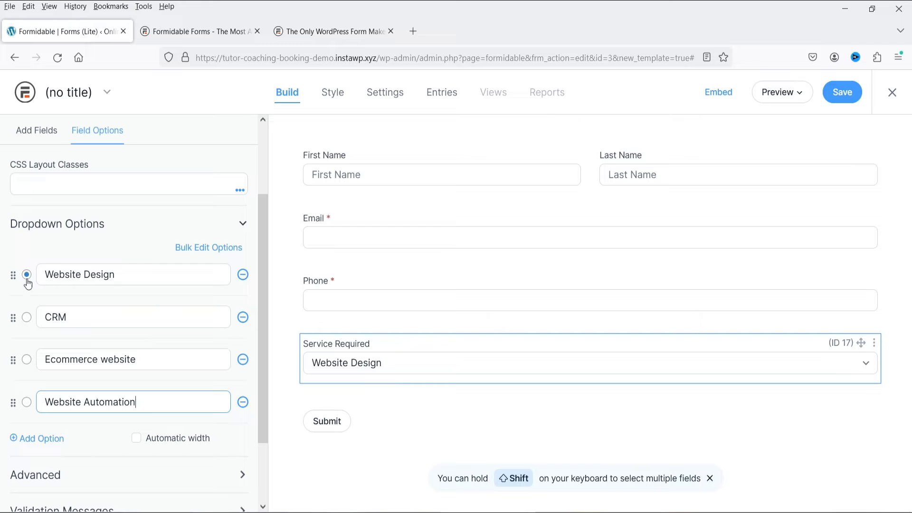
Step: Try CRM and Ecommerce website as the dropdown's default option and restore Website Design as the default
click(27, 319)
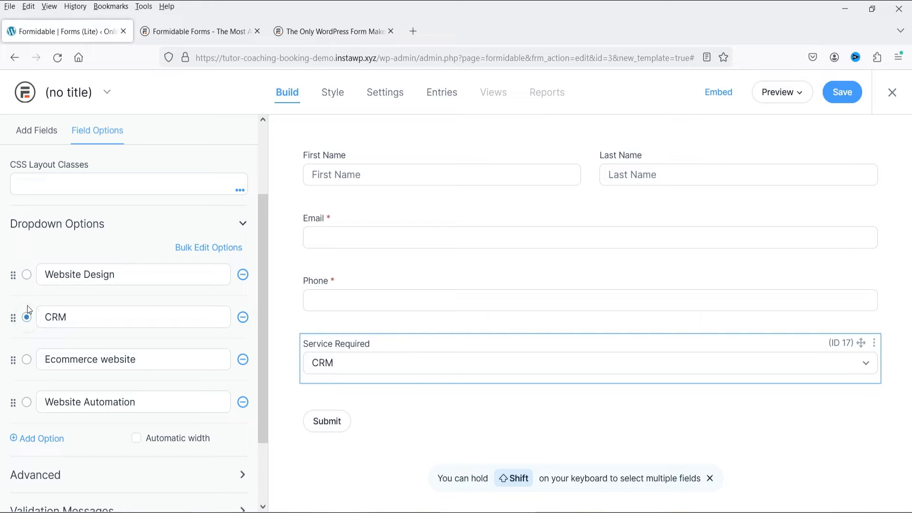
click(27, 359)
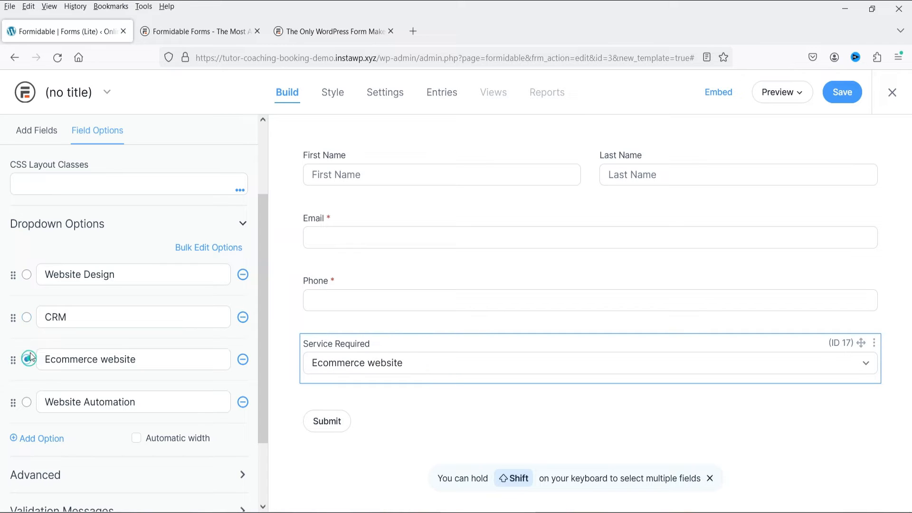
click(27, 276)
Step: Examine the Service Required field's advanced settings and validation messages
scroll(157, 401, down, 2)
click(116, 390)
scroll(116, 389, down, 6)
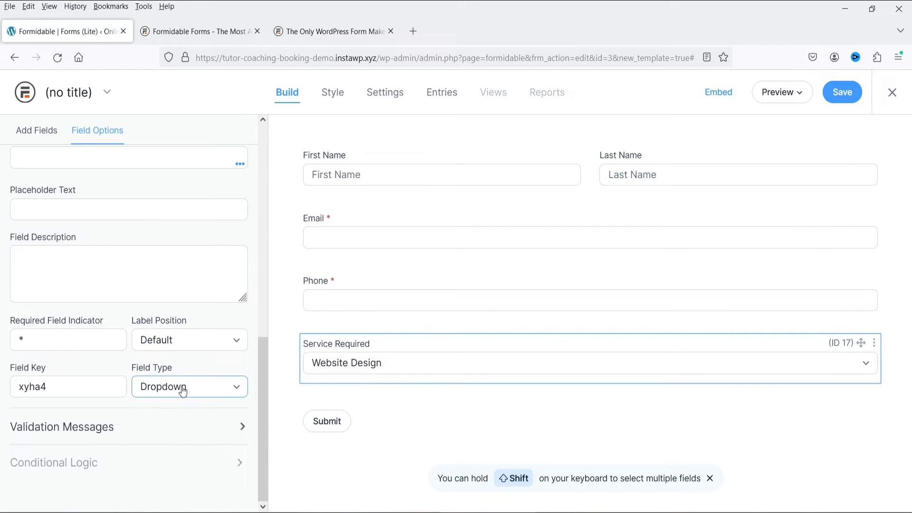
click(92, 430)
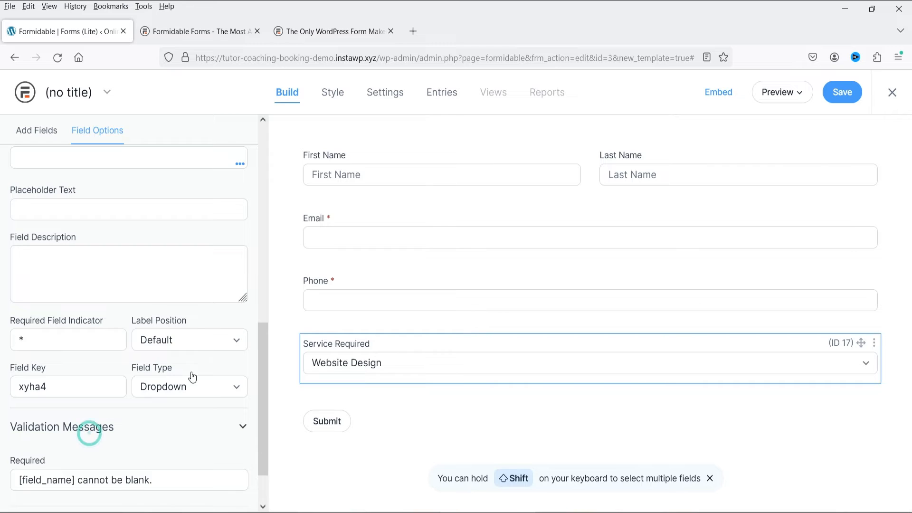
scroll(193, 378, down, 1)
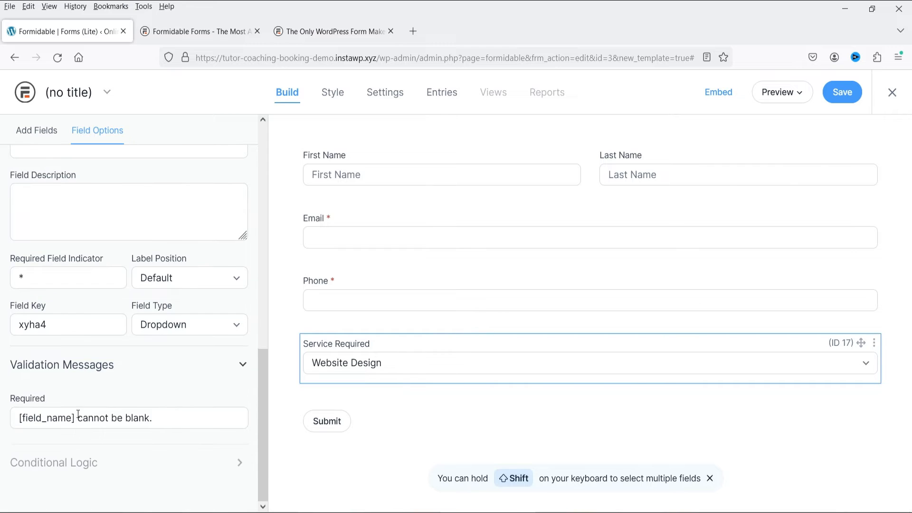
click(134, 367)
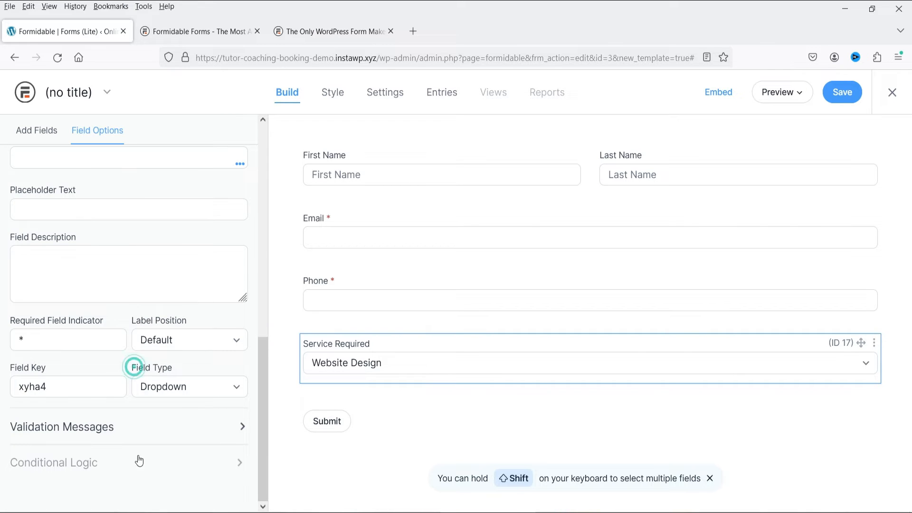
Step: Examine the Submit button's layout classes and advanced settings
click(383, 421)
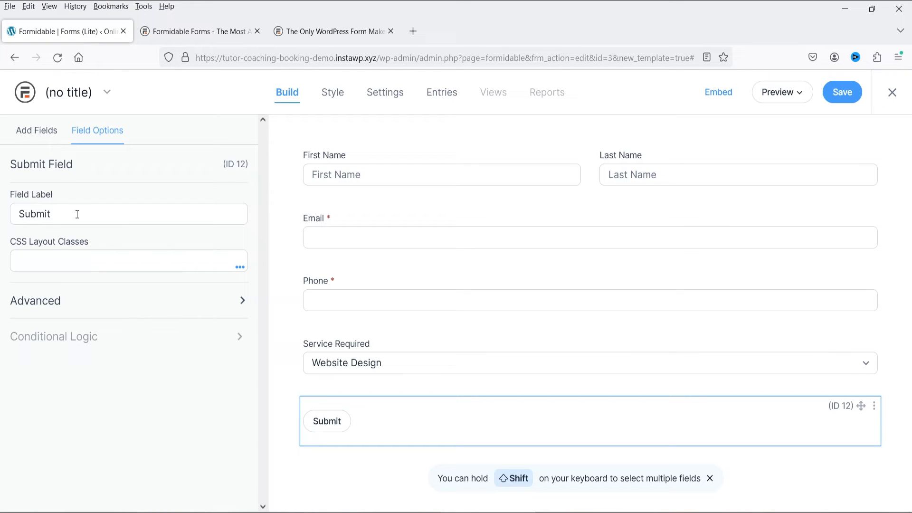
click(239, 267)
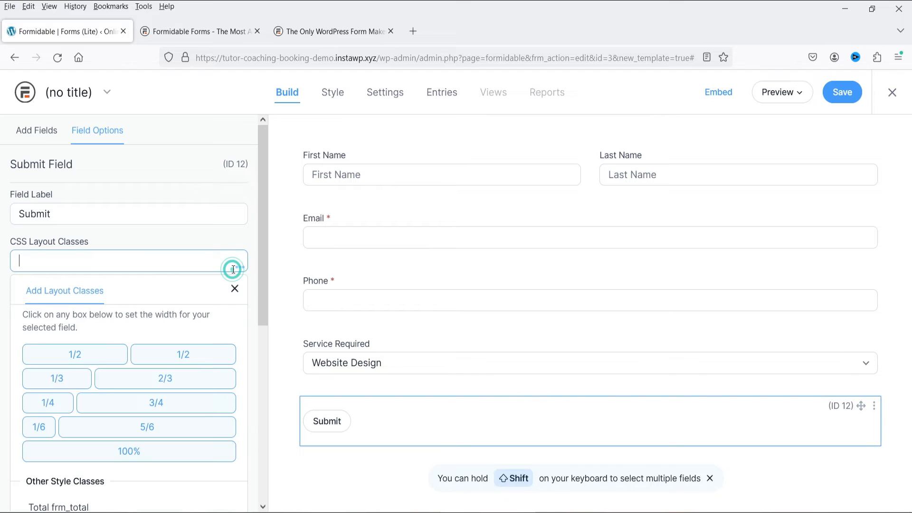
click(236, 266)
click(84, 311)
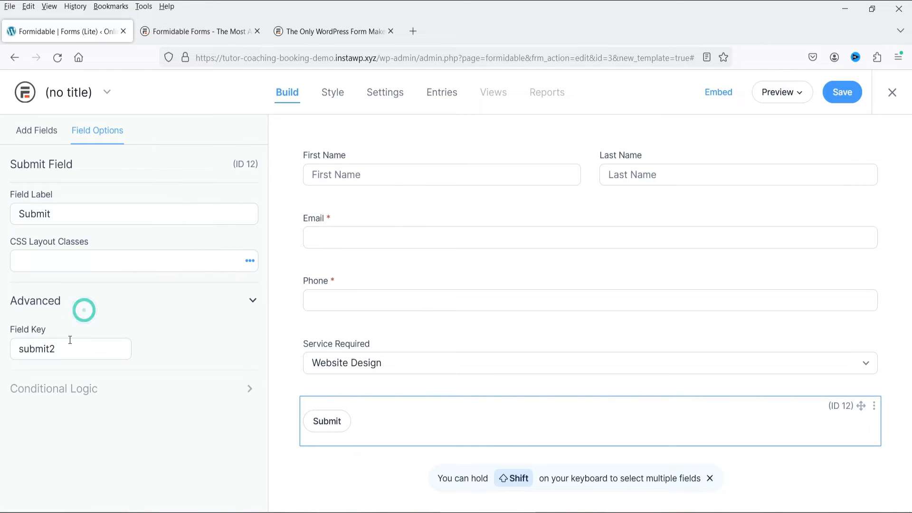
Step: Save the form under the name Sample Form 1
click(181, 328)
click(450, 305)
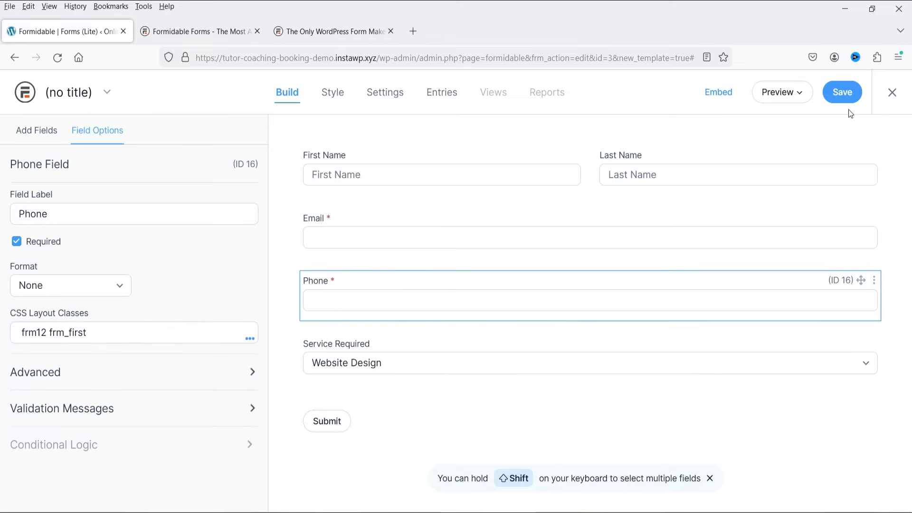
click(837, 101)
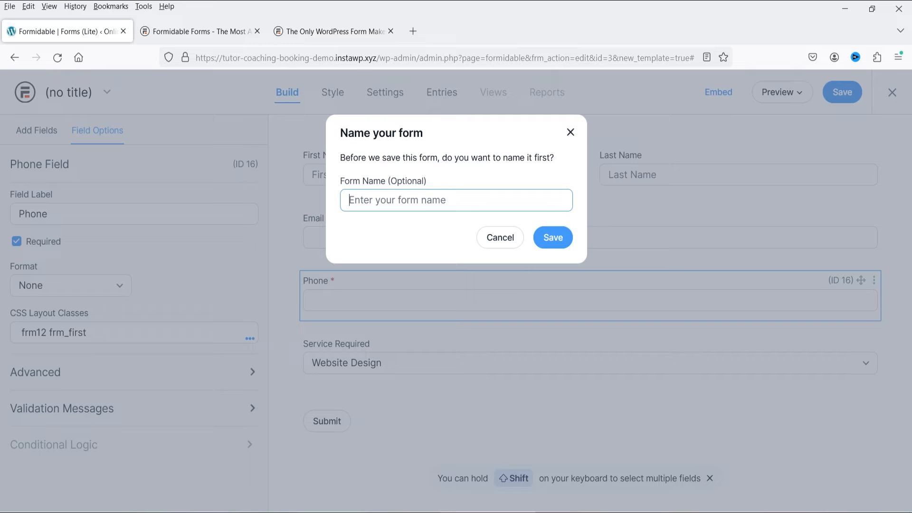
text(Sample FOrm 1)
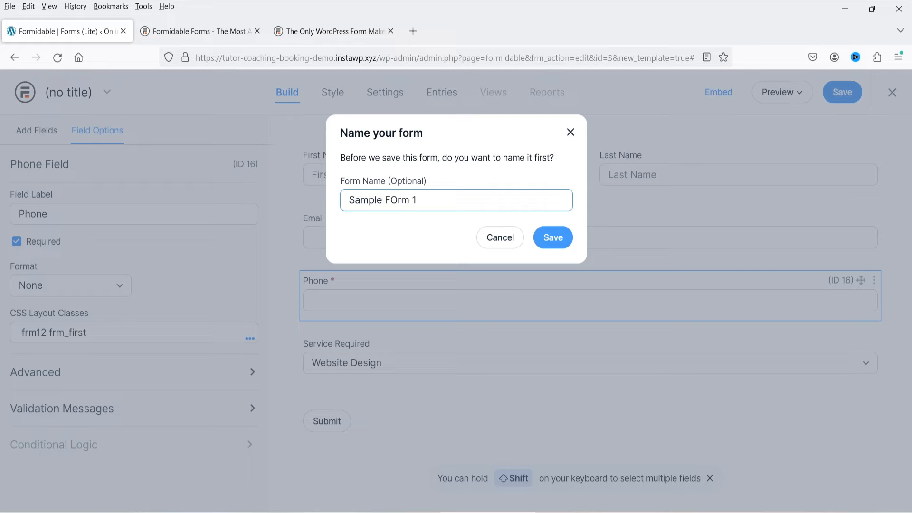
click(397, 201)
key(BackSpace)
text(o)
click(557, 246)
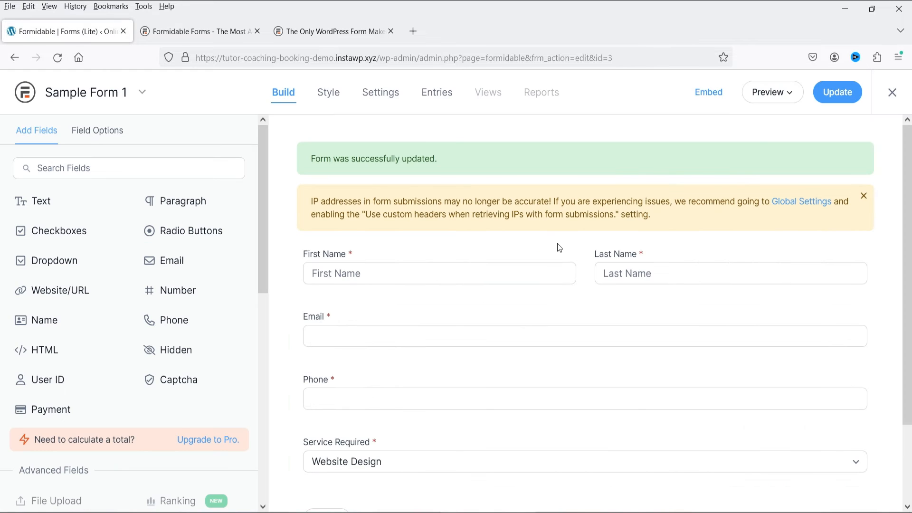
Step: Examine the form's available styles, including the locked Sleek & Smooth, Mad Lib Lines and Modern Dark styles
click(327, 101)
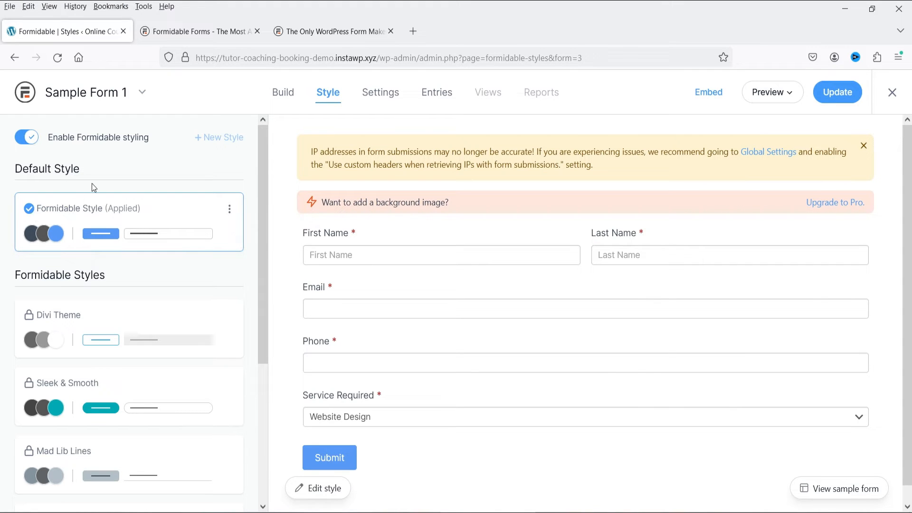
scroll(141, 318, down, 2)
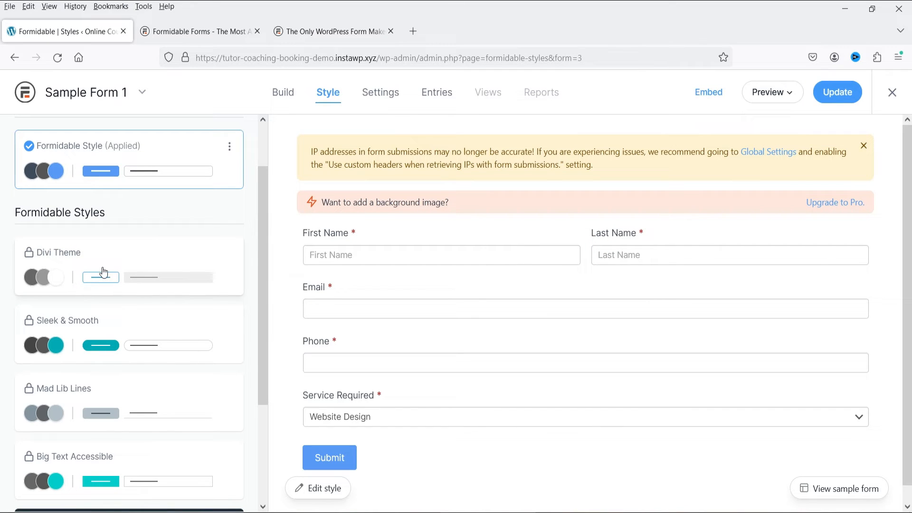
scroll(172, 282, down, 2)
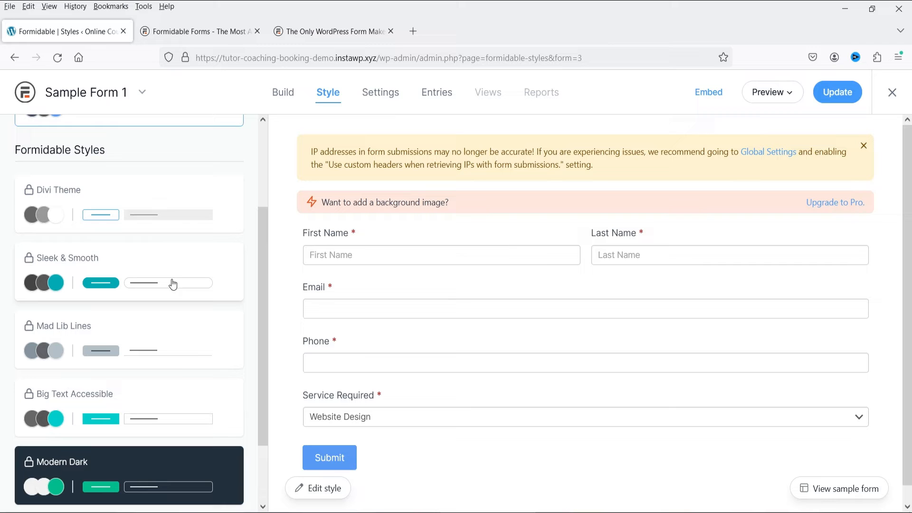
click(77, 263)
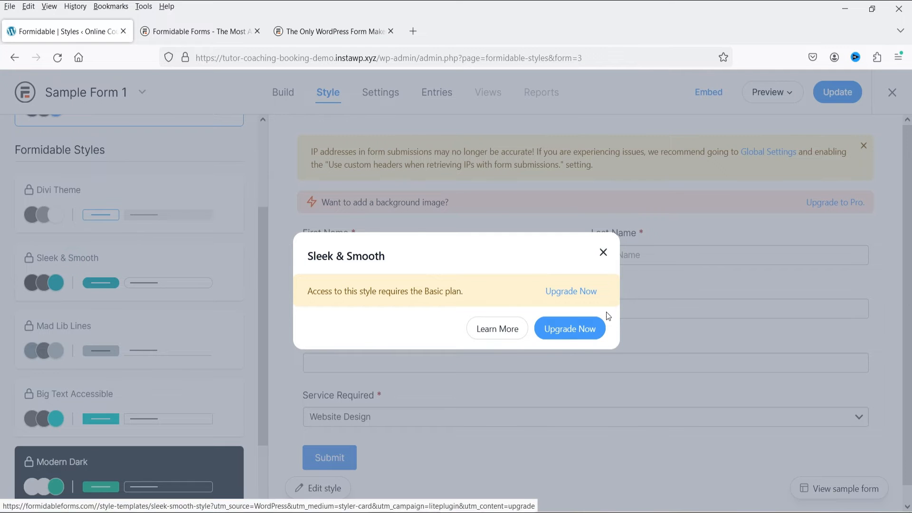
click(601, 252)
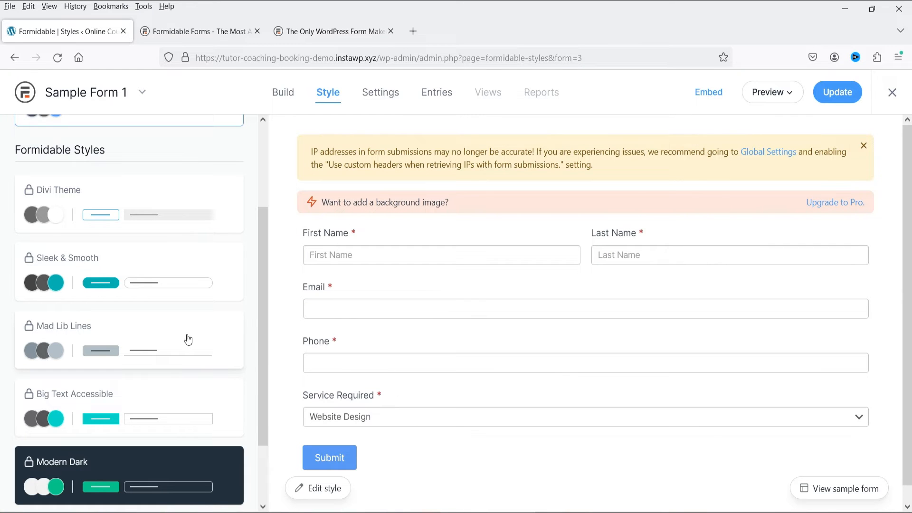
scroll(185, 338, down, 2)
click(179, 268)
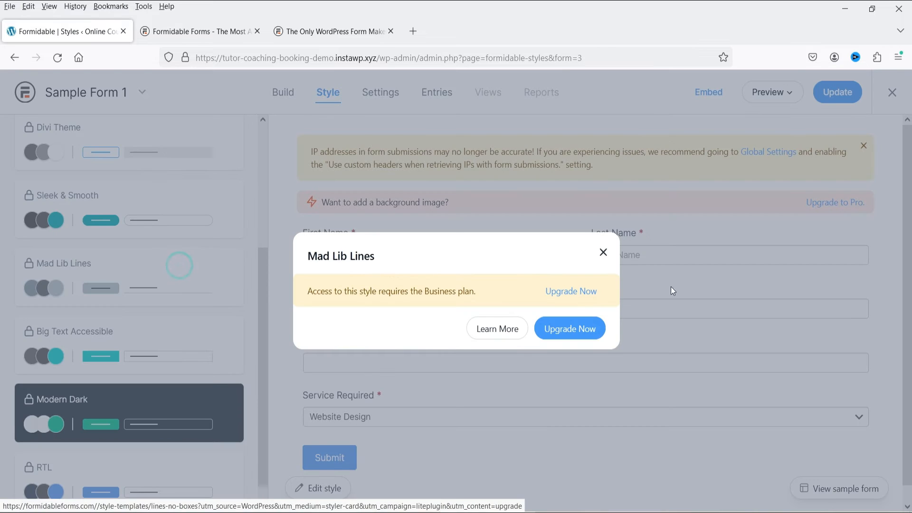
click(603, 253)
scroll(119, 361, down, 1)
click(120, 381)
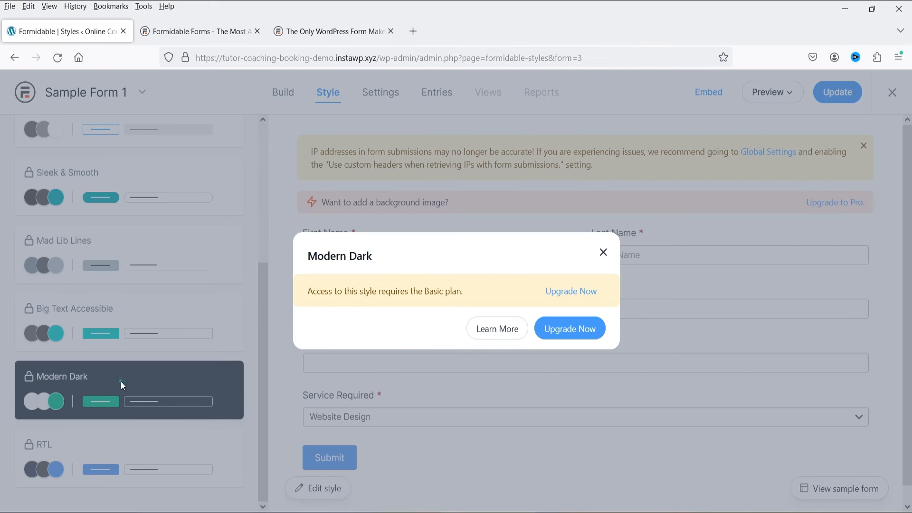
scroll(144, 448, up, 5)
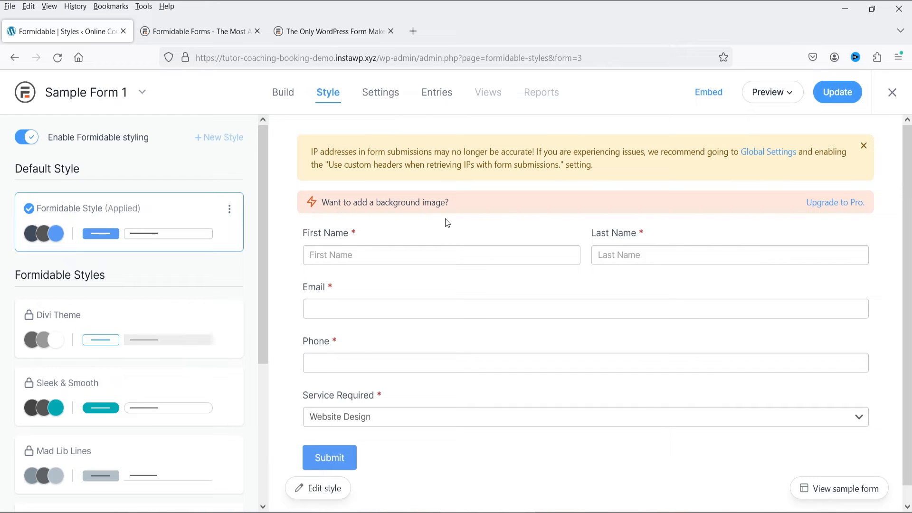
Step: Try showing the form title in the general form settings and switch the option back off
click(380, 92)
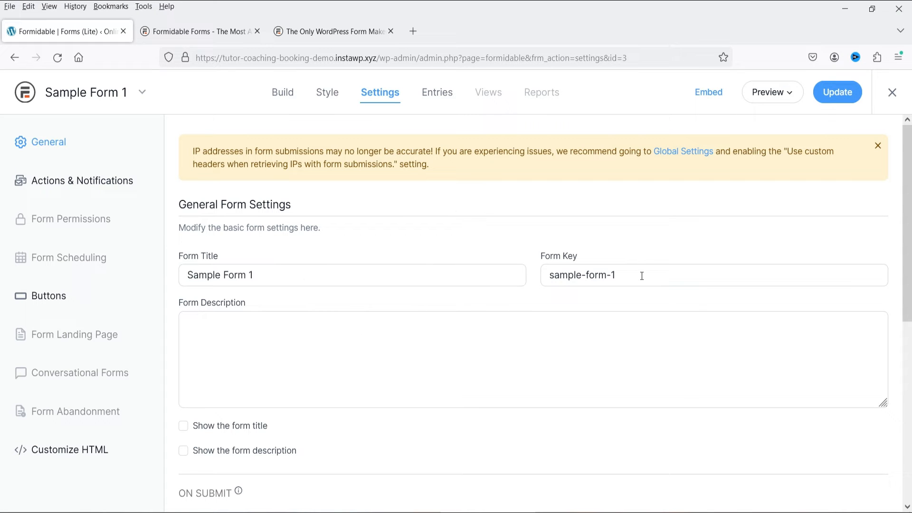
click(284, 346)
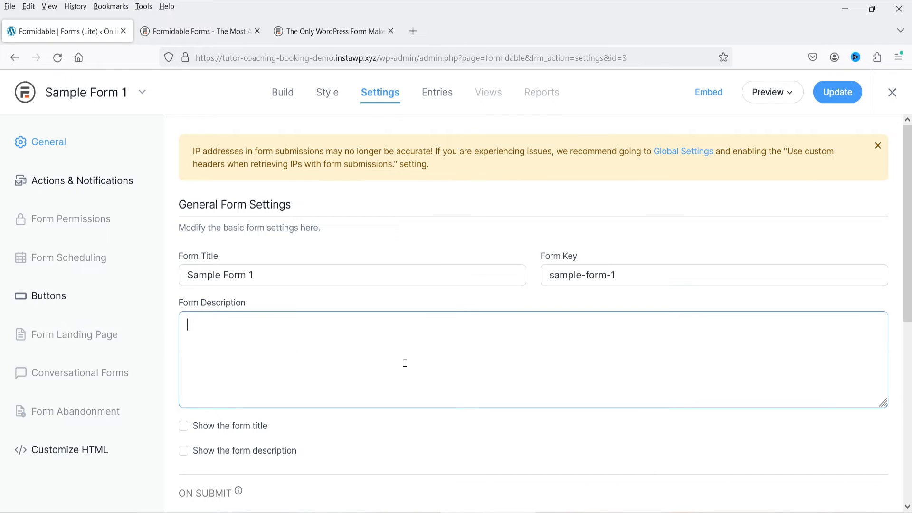
scroll(405, 363, down, 3)
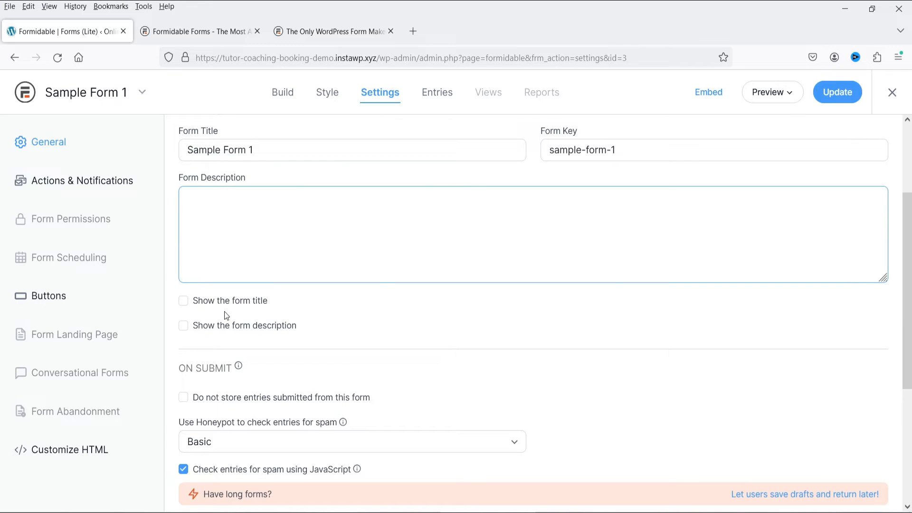
click(184, 300)
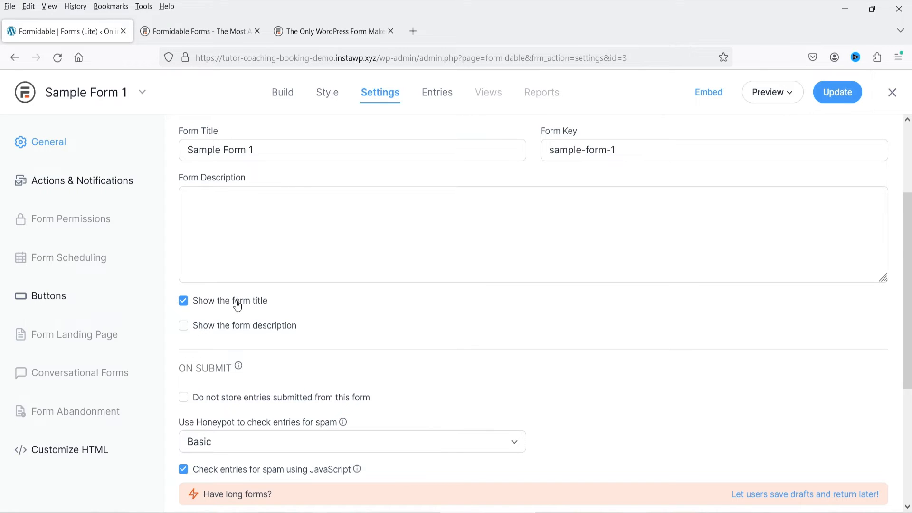
scroll(239, 302, down, 3)
click(253, 175)
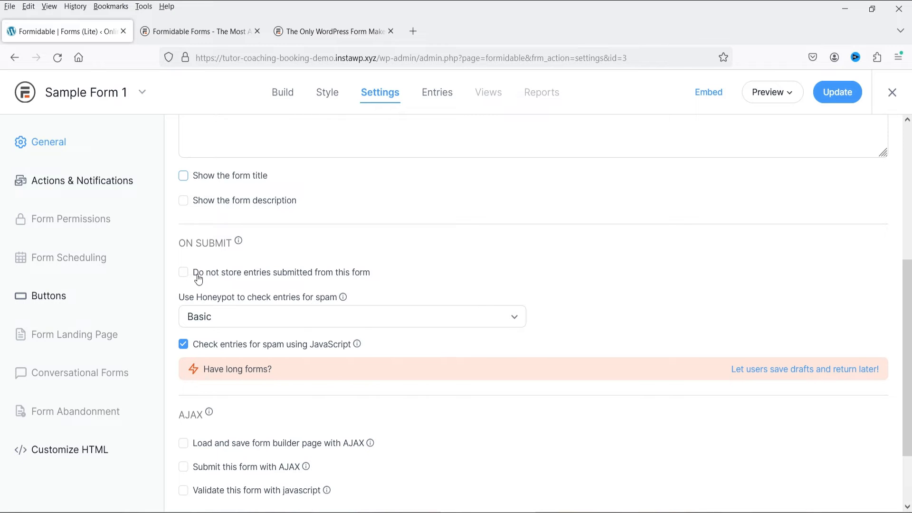
Step: Examine the general form settings for entry storage, Honeypot and JavaScript spam checks, and AJAX
scroll(475, 278, down, 2)
click(459, 219)
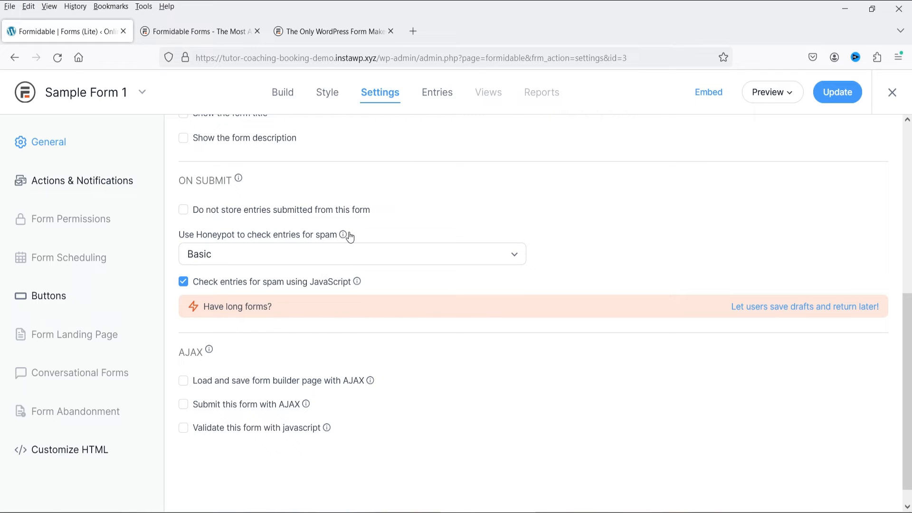
scroll(476, 271, down, 1)
scroll(500, 277, up, 6)
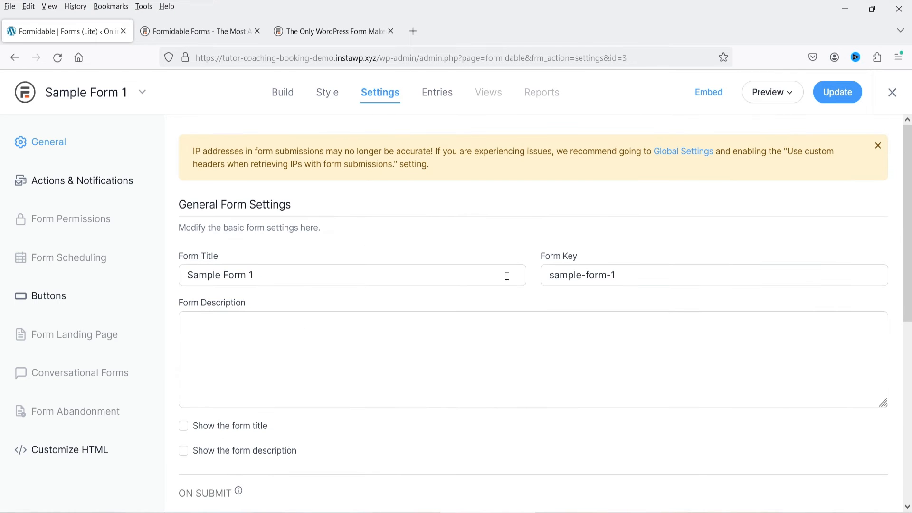
Step: Examine the form's permissions, scheduling, button transition, landing page and conversational form settings
click(76, 219)
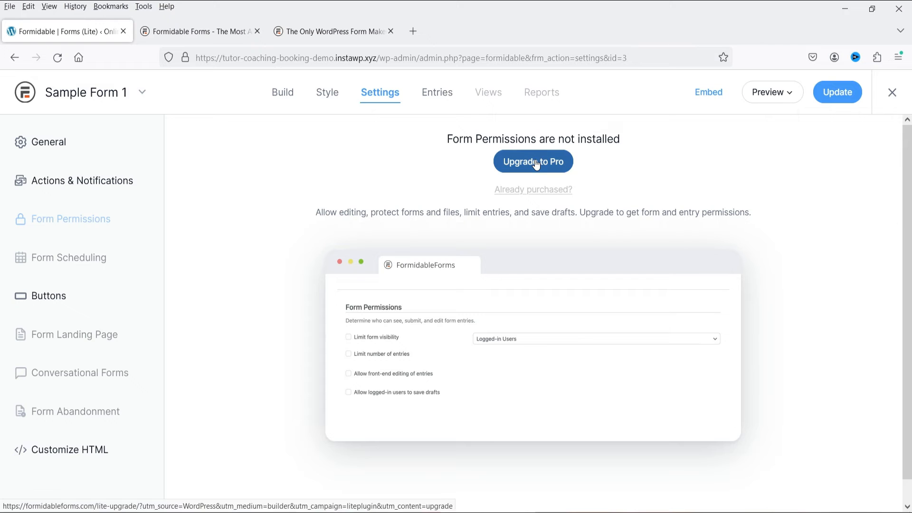
click(64, 258)
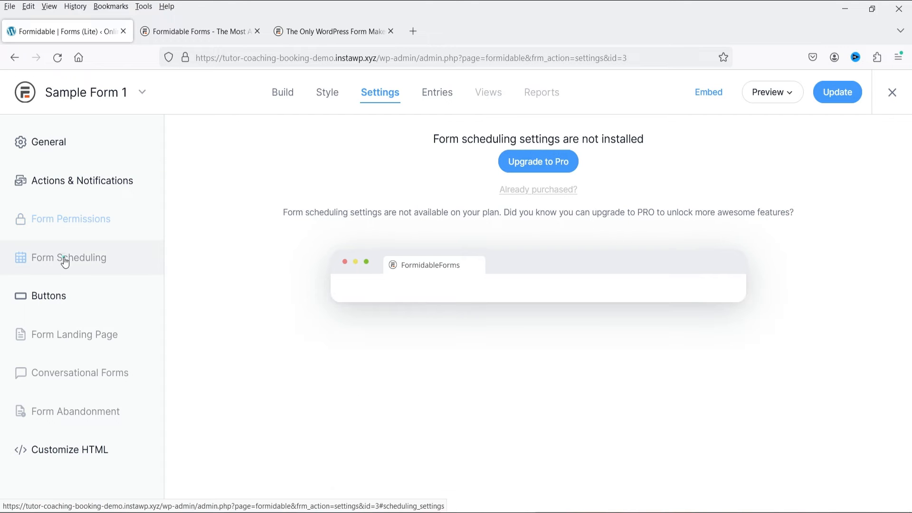
click(59, 297)
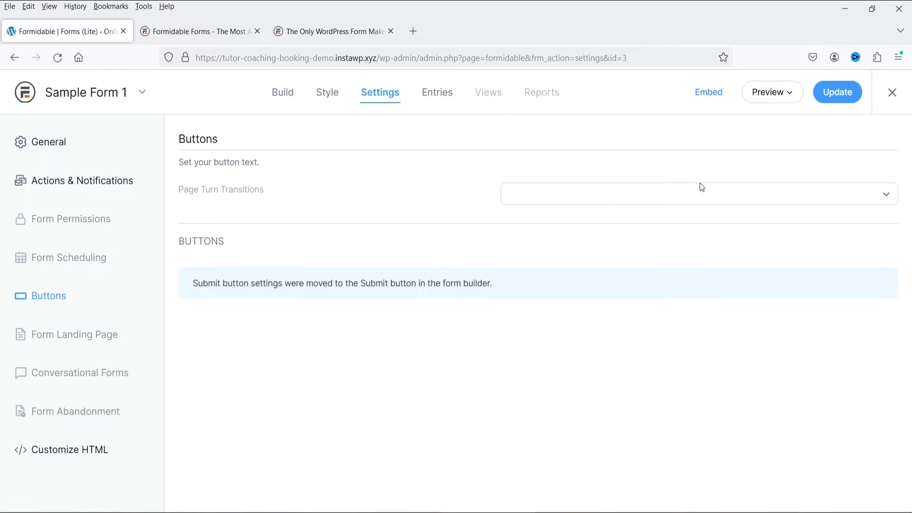
click(577, 200)
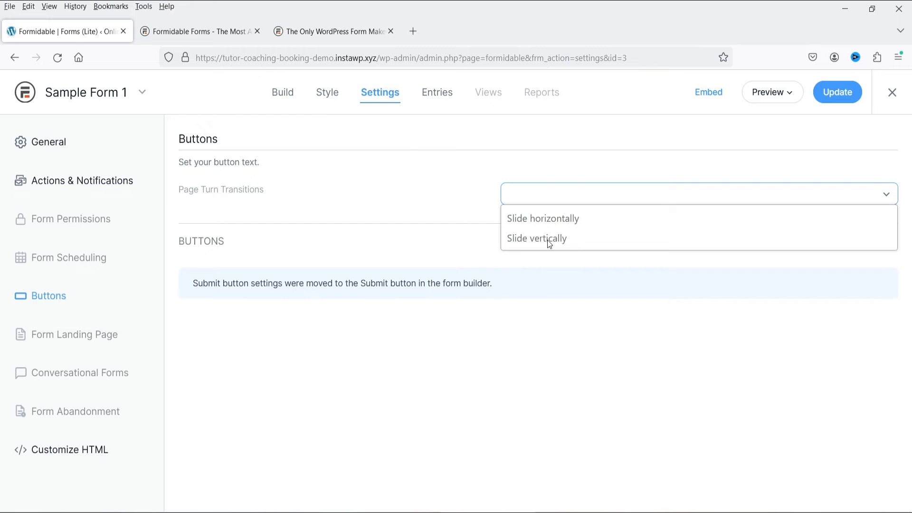
click(85, 344)
click(81, 373)
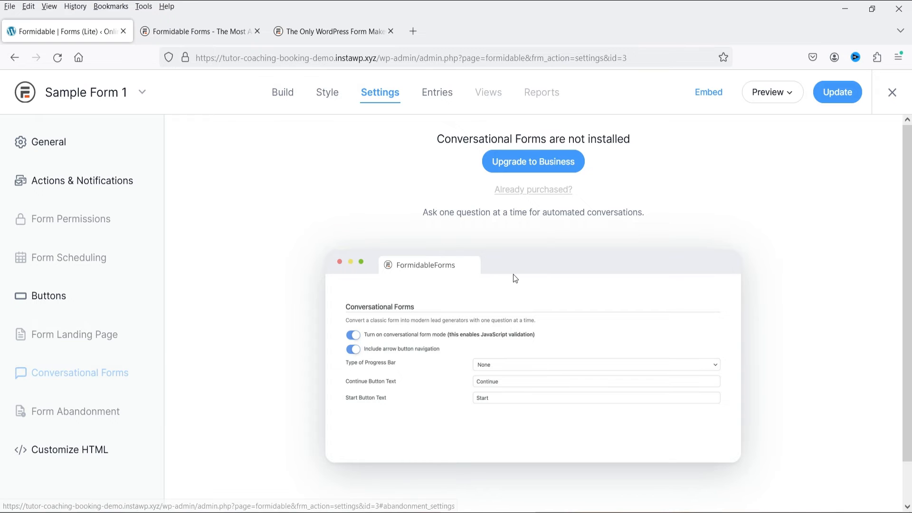
Step: Examine the form's actions and notifications, including the Create Post action and the Confirmation action's message
click(76, 184)
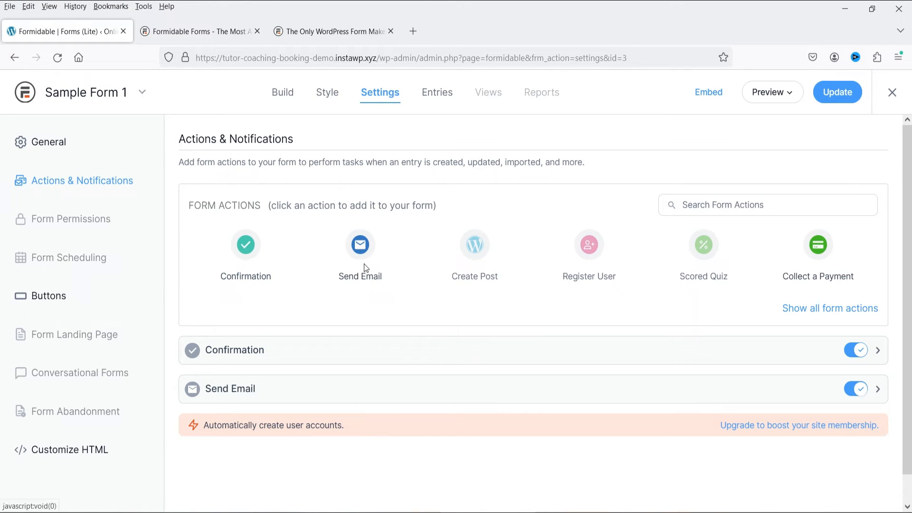
click(475, 250)
click(608, 209)
click(331, 362)
scroll(400, 330, down, 4)
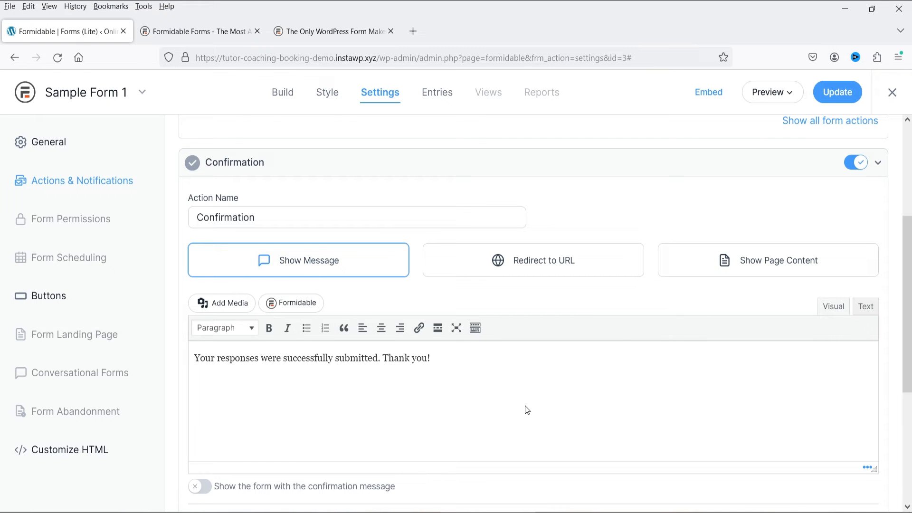
click(461, 363)
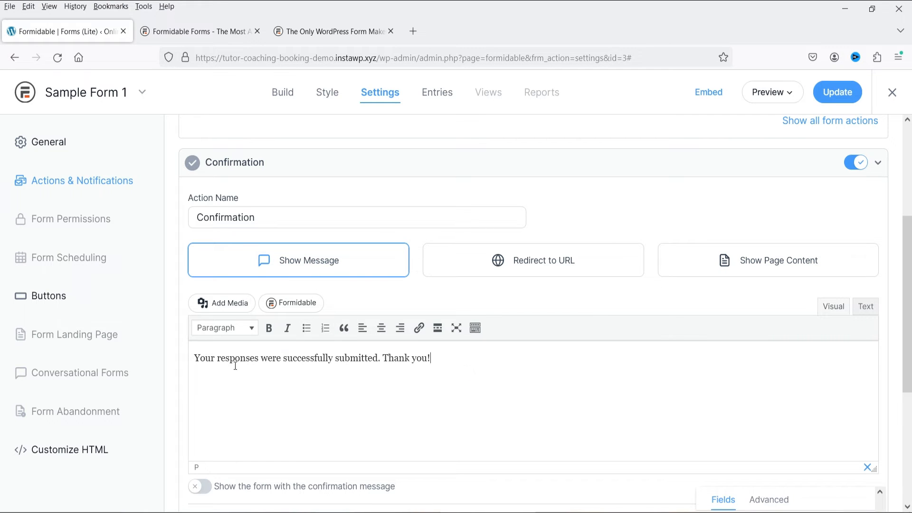
drag(215, 360, 476, 365)
click(476, 364)
Step: Try Redirect to URL and Show Page Content as the confirmation type and restore Show Message
click(558, 257)
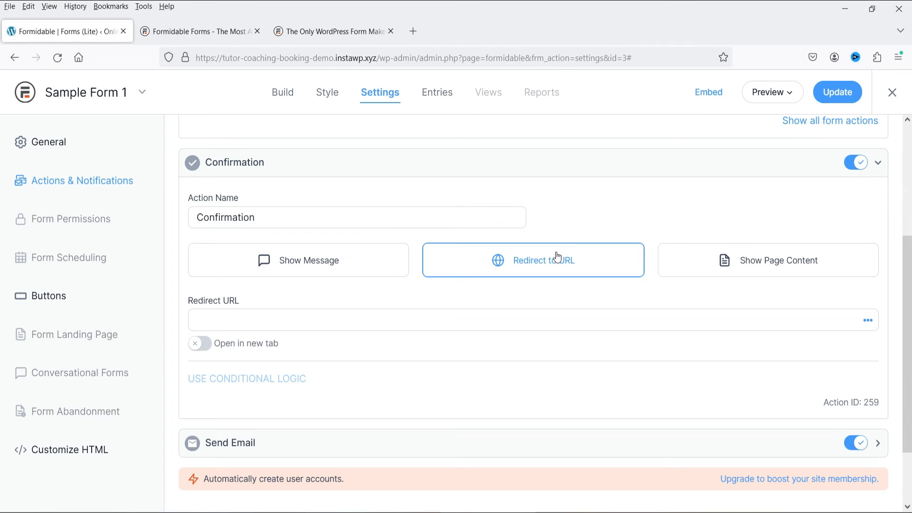
click(207, 317)
click(326, 298)
click(741, 261)
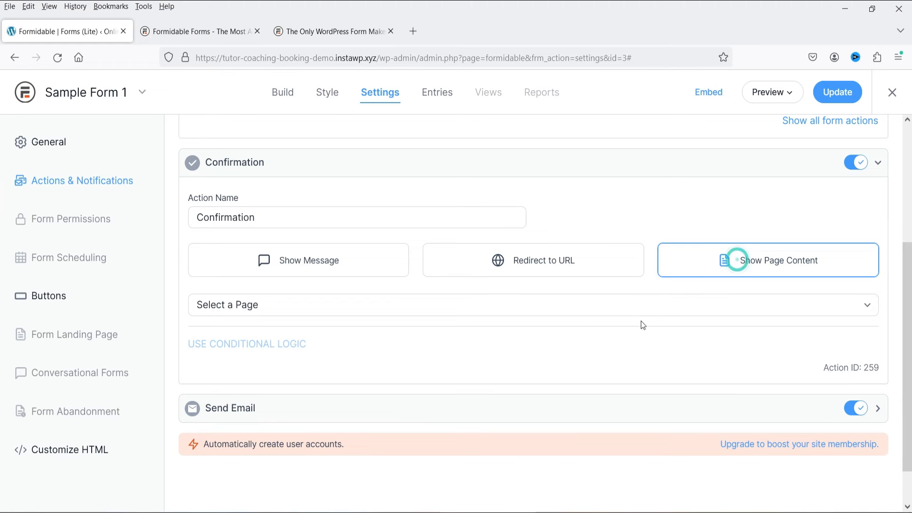
click(303, 308)
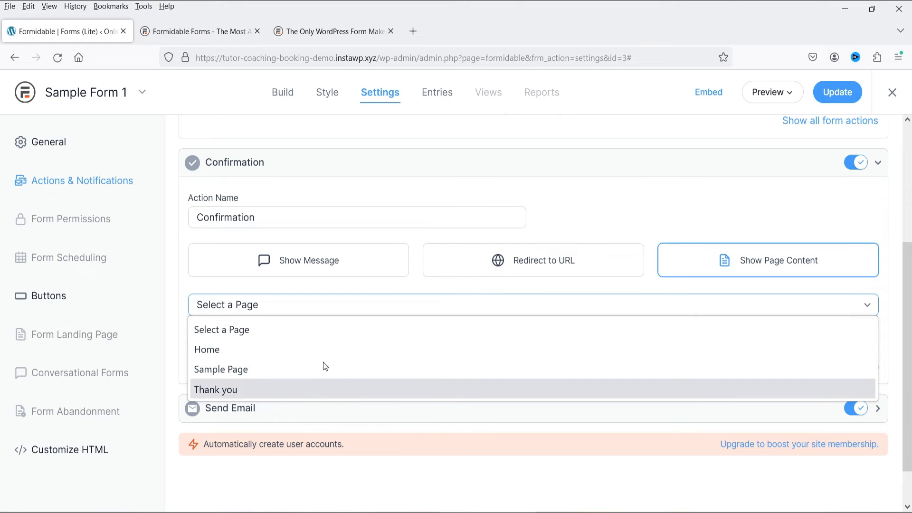
click(264, 261)
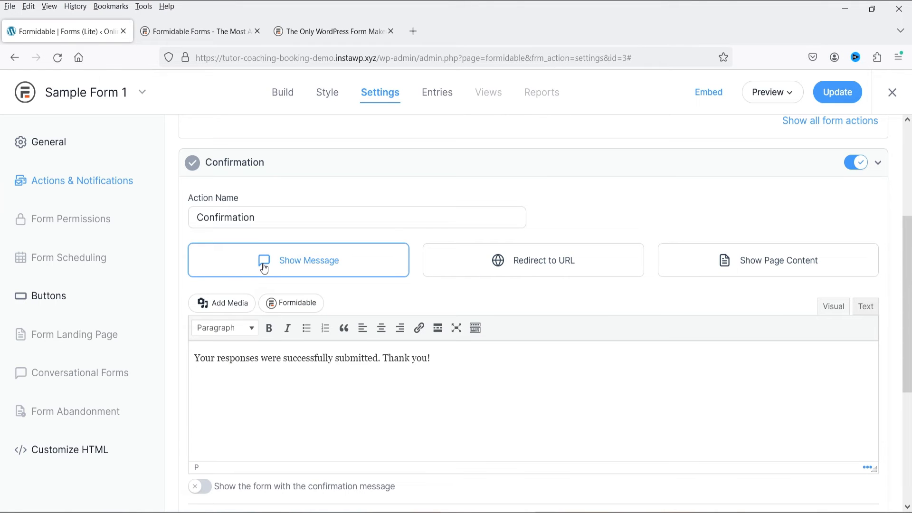
scroll(513, 397, down, 4)
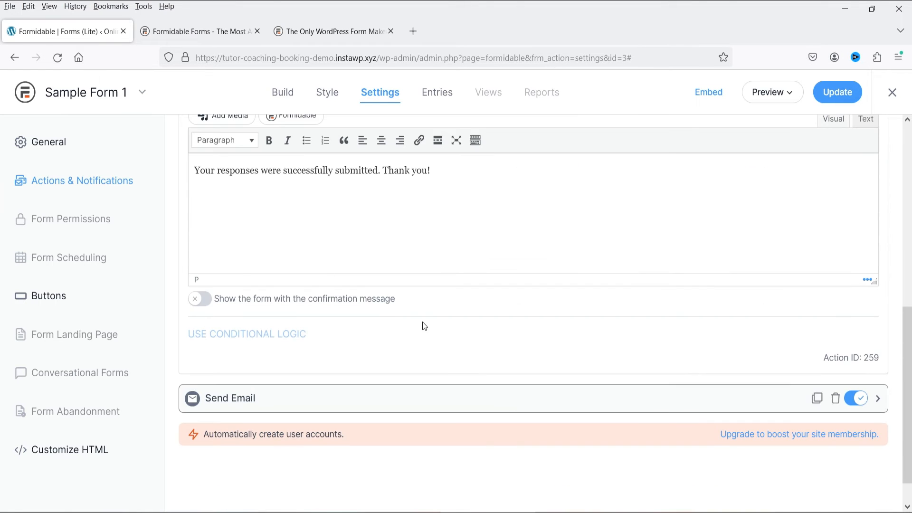
click(201, 300)
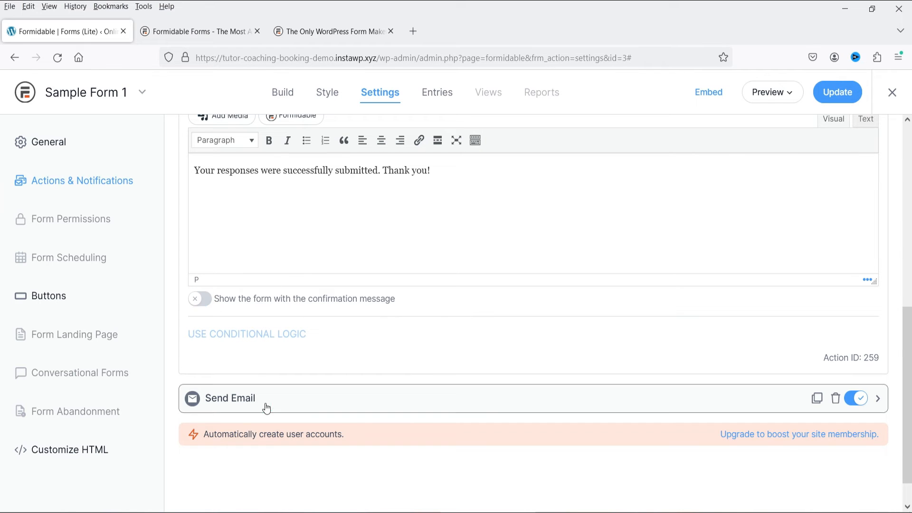
Step: Open the Send Email action and examine its trigger, recipient, sender and subject settings
click(266, 407)
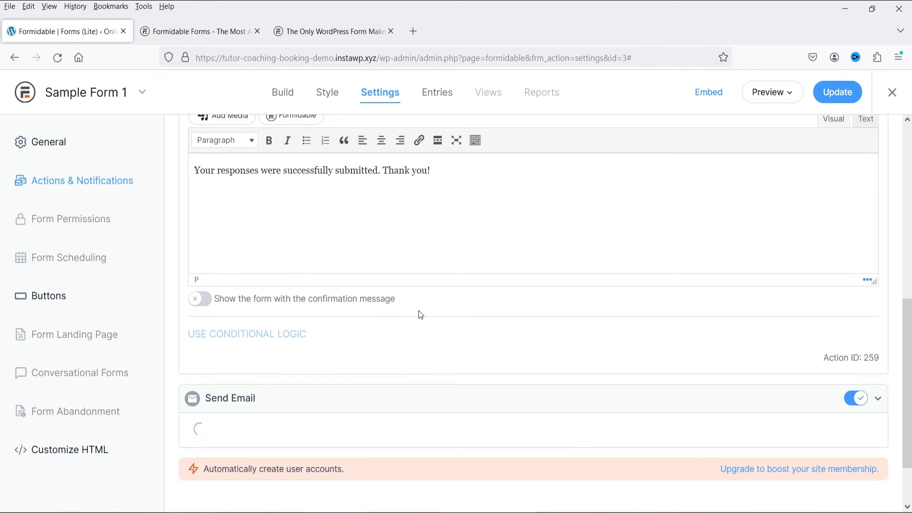
scroll(402, 295, down, 3)
scroll(401, 293, down, 2)
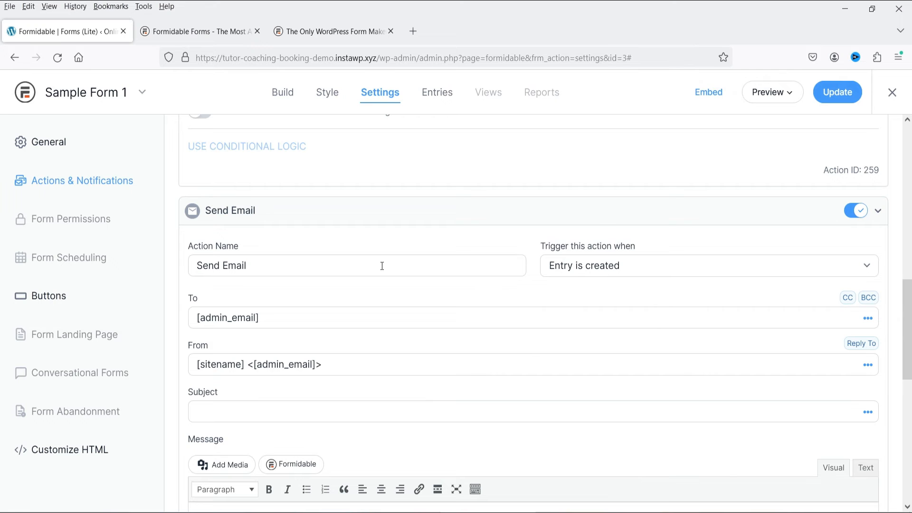
Step: Review the email notification's recipient and sender, and set its subject to "Sample Form Data - Entry"
click(271, 320)
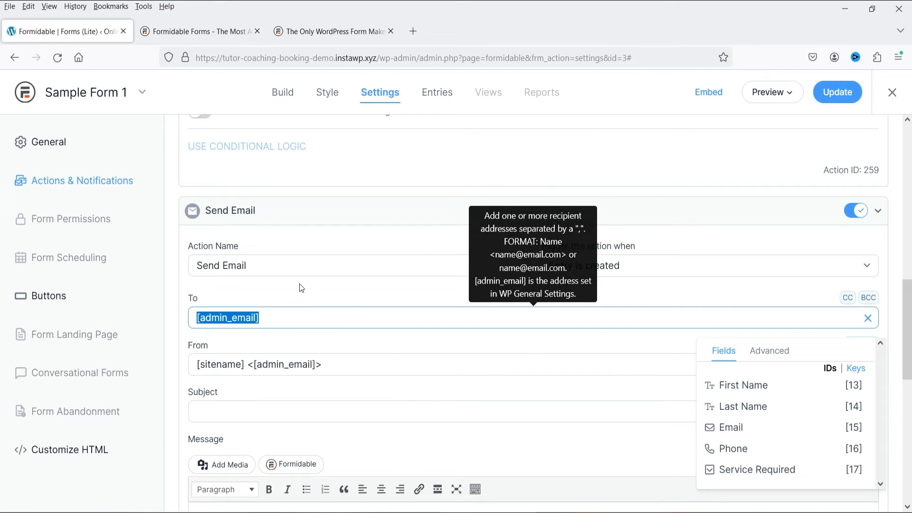
click(278, 360)
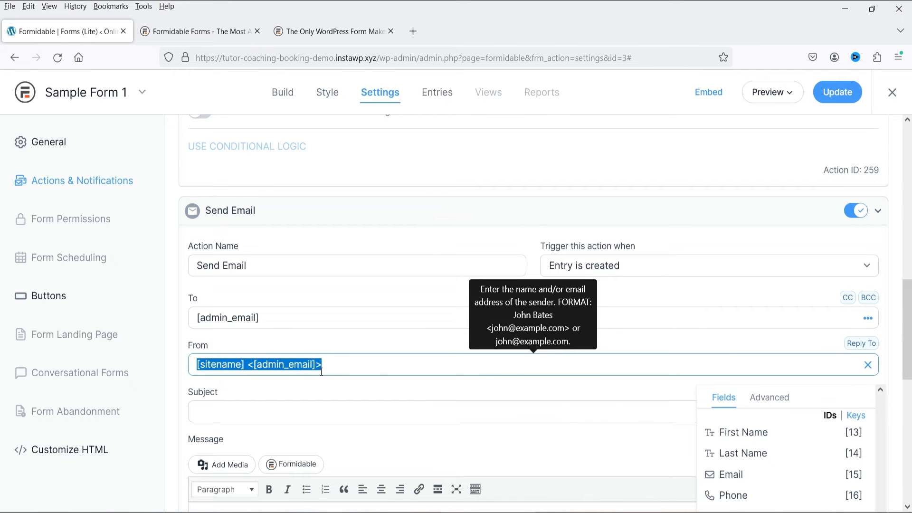
click(249, 409)
scroll(282, 319, down, 5)
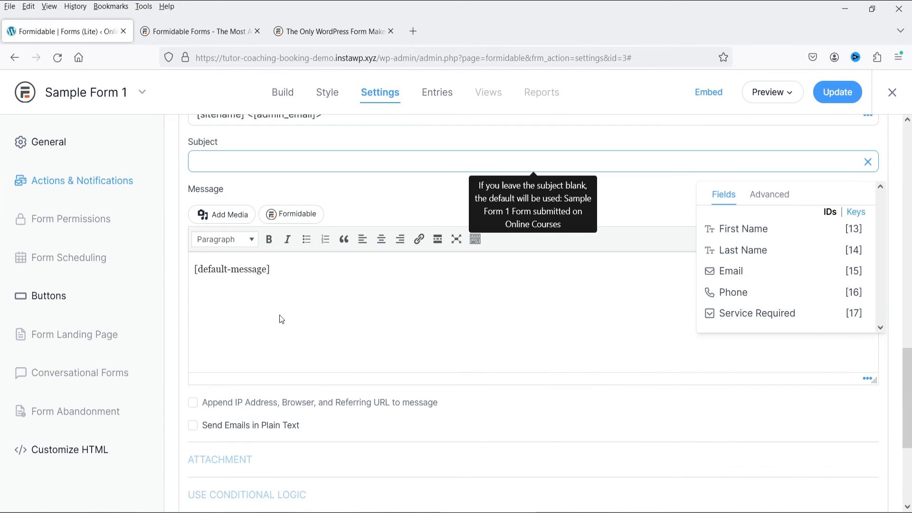
text(Sample Form Data - Entry)
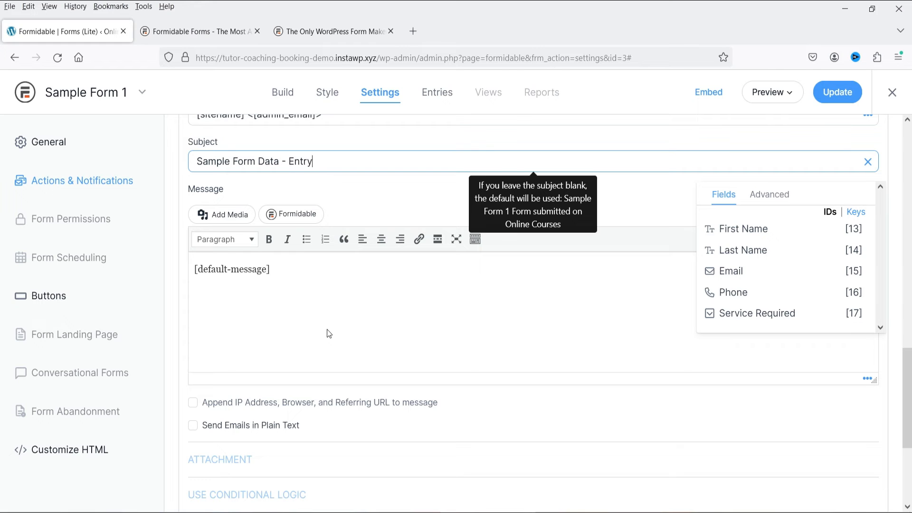
Step: Add First Name: [13] and Last Name: [14] lines below the default message in the notification email body
click(352, 297)
scroll(424, 318, down, 3)
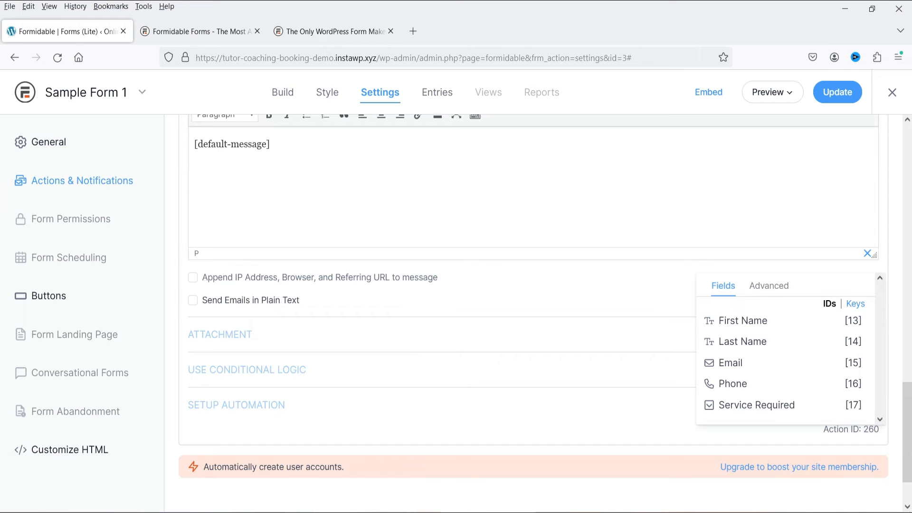
text(First Nam)
click(738, 317)
text(Last Name:)
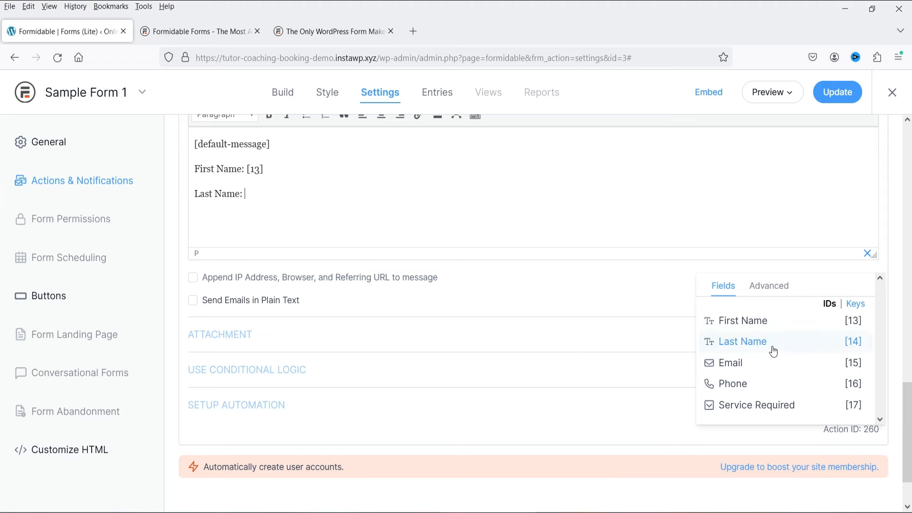
click(738, 345)
Step: Add separate Email:, Phone: and Service: label lines to the notification email body
text(Emal)
key(Return)
text(Phone:)
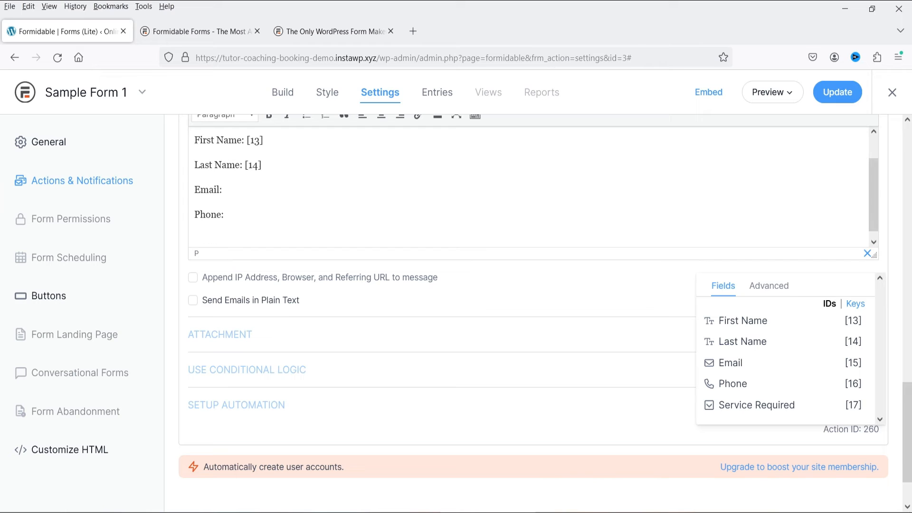
key(Return)
text(Service:)
Step: Insert the Email [15], Phone [16] and Service Required [17] field codes after their matching labels in the message
click(251, 188)
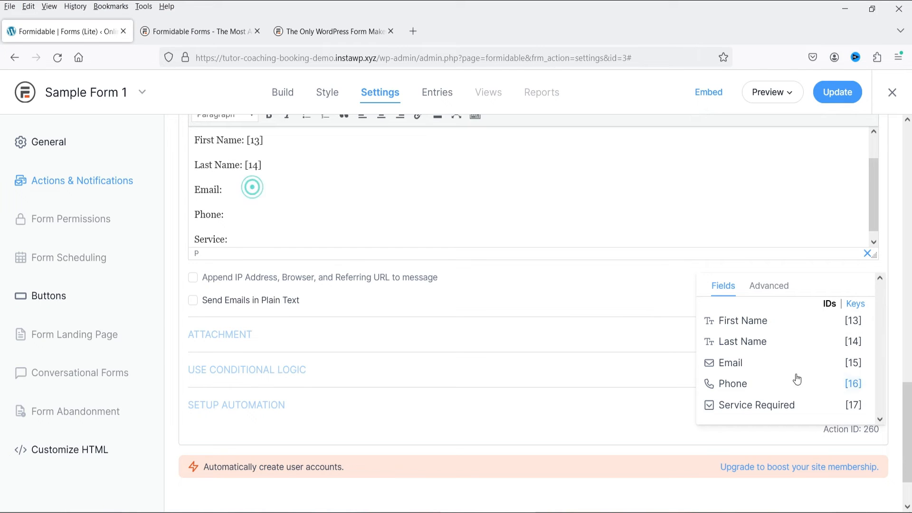
click(727, 362)
click(234, 217)
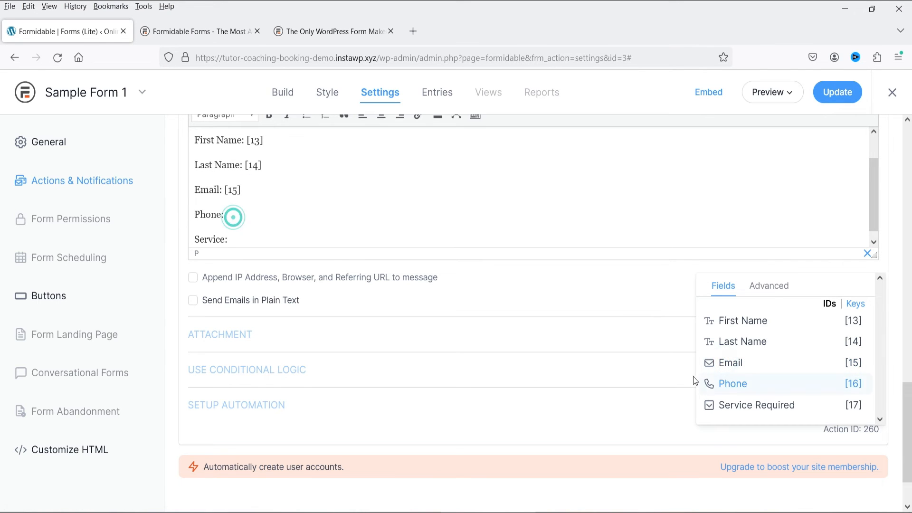
click(749, 384)
click(276, 239)
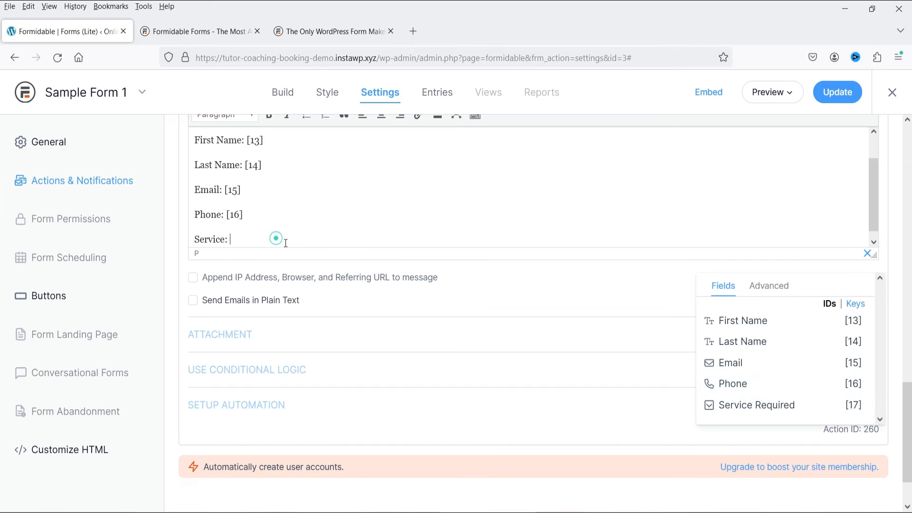
click(732, 406)
scroll(373, 222, up, 1)
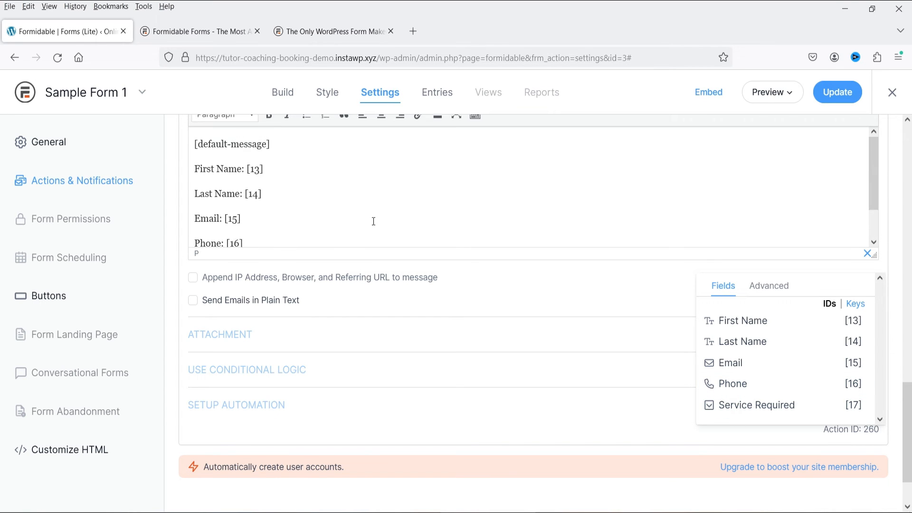
scroll(374, 220, down, 1)
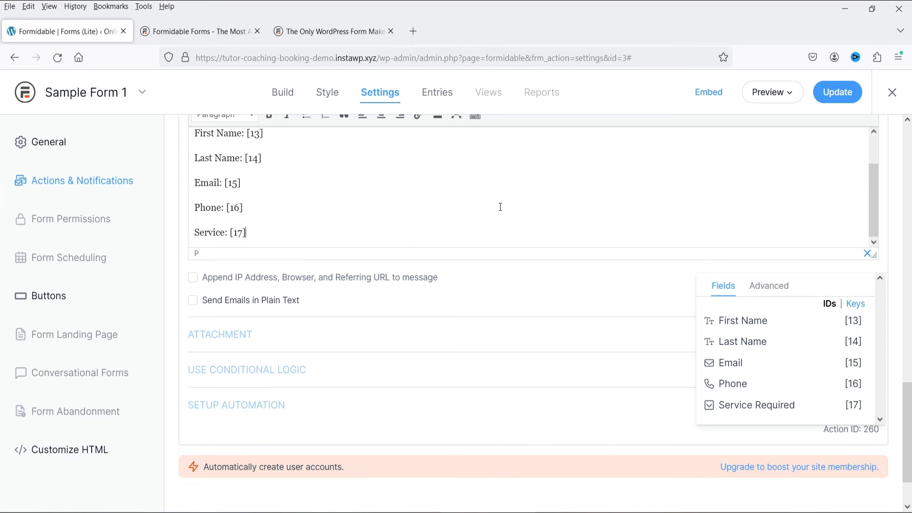
Step: Check the email attachment option, dismiss its upgrade dialog, and save the form's updated settings
click(249, 339)
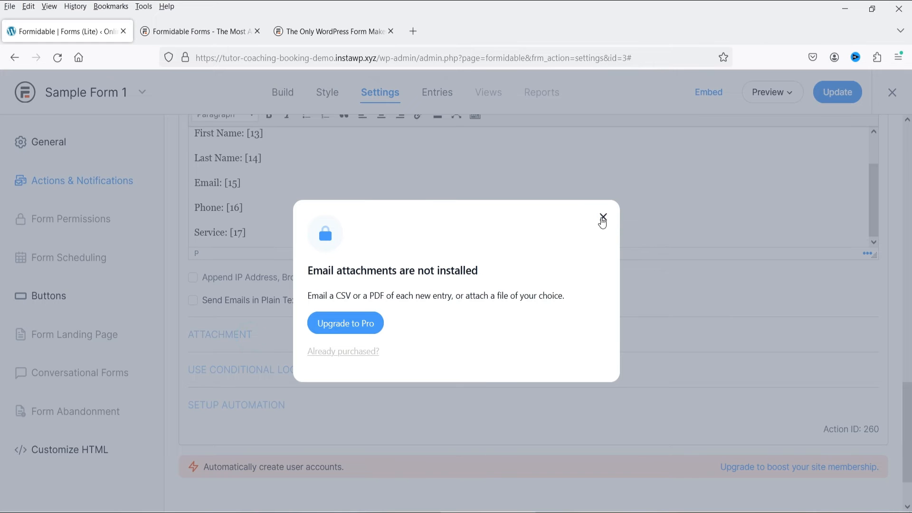
click(603, 218)
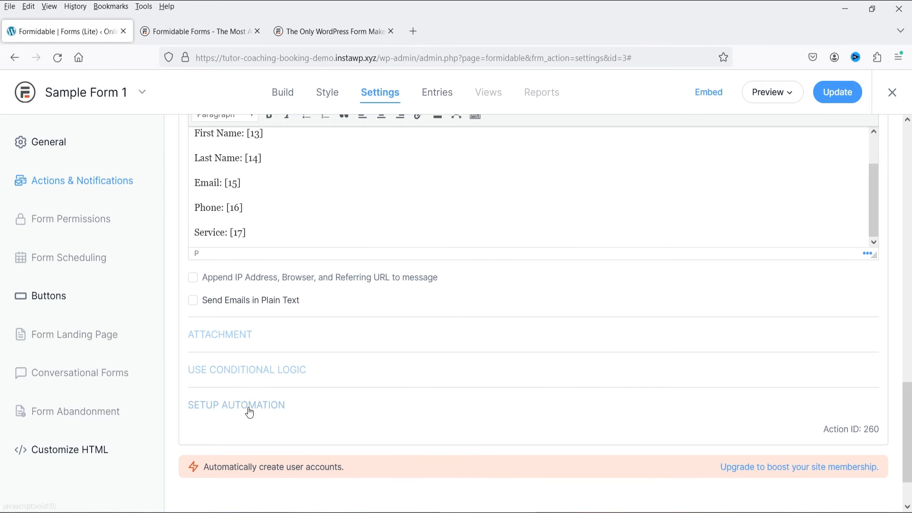
scroll(610, 336, up, 10)
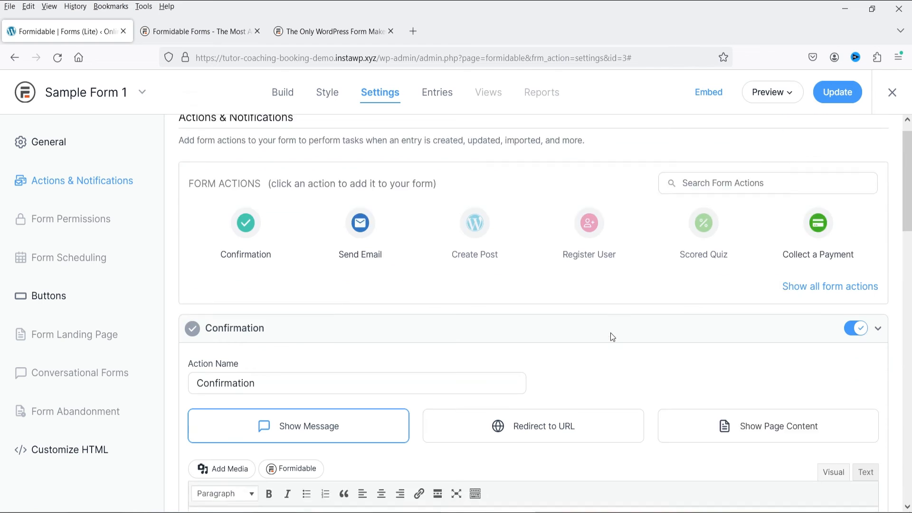
click(839, 95)
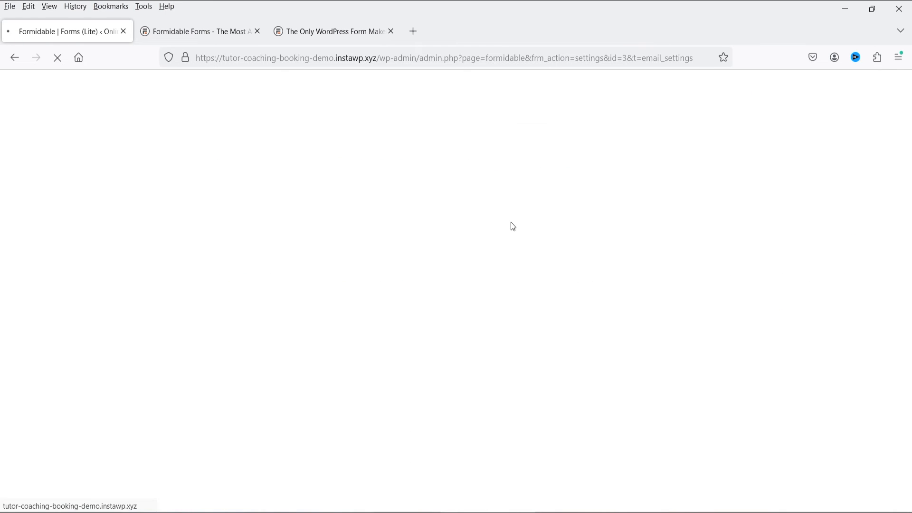
Step: Examine the Entries, Views and Reports pages of Sample Form 1
click(445, 101)
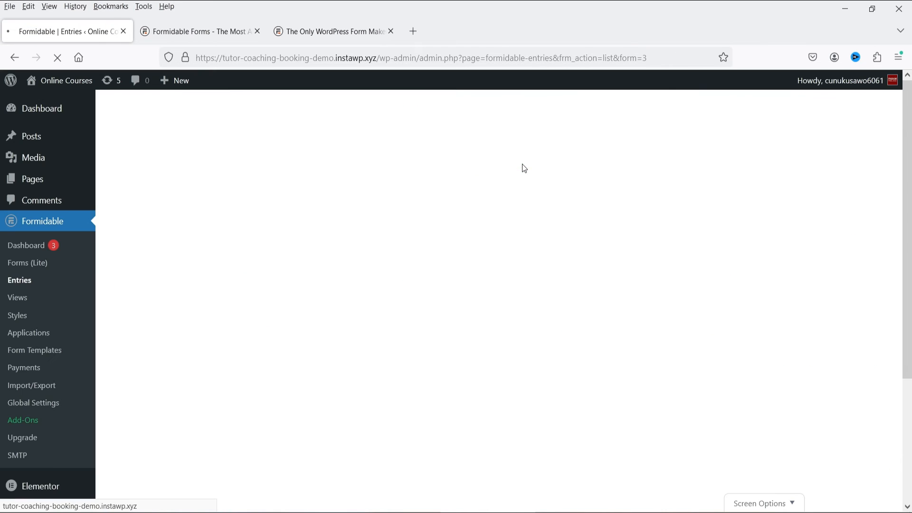
scroll(418, 271, down, 3)
scroll(418, 271, up, 3)
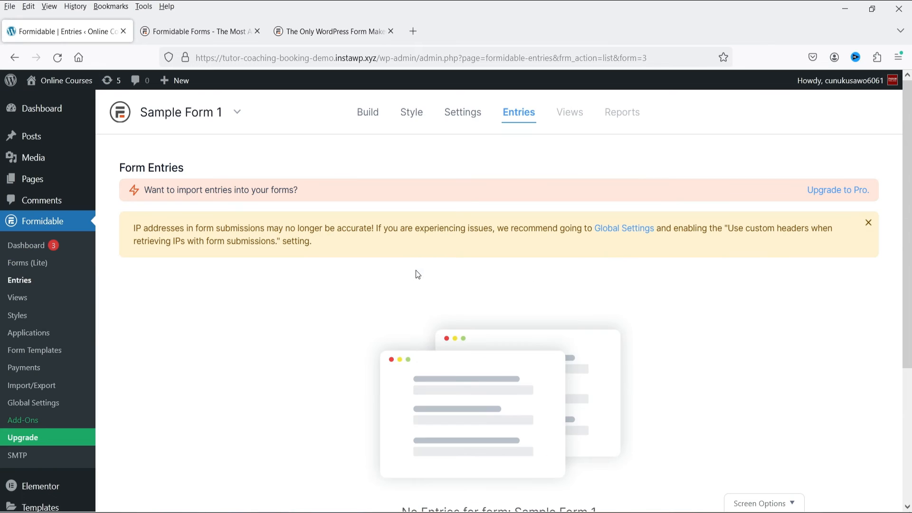
click(574, 123)
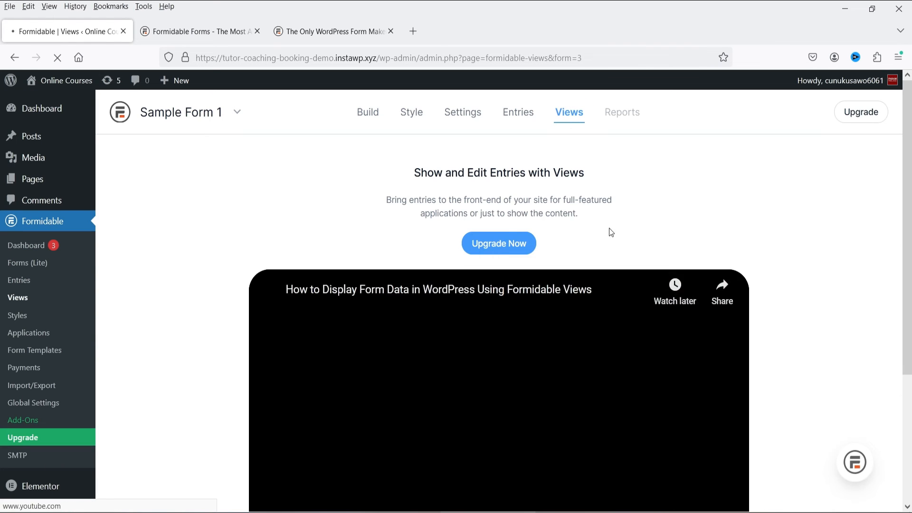
click(629, 121)
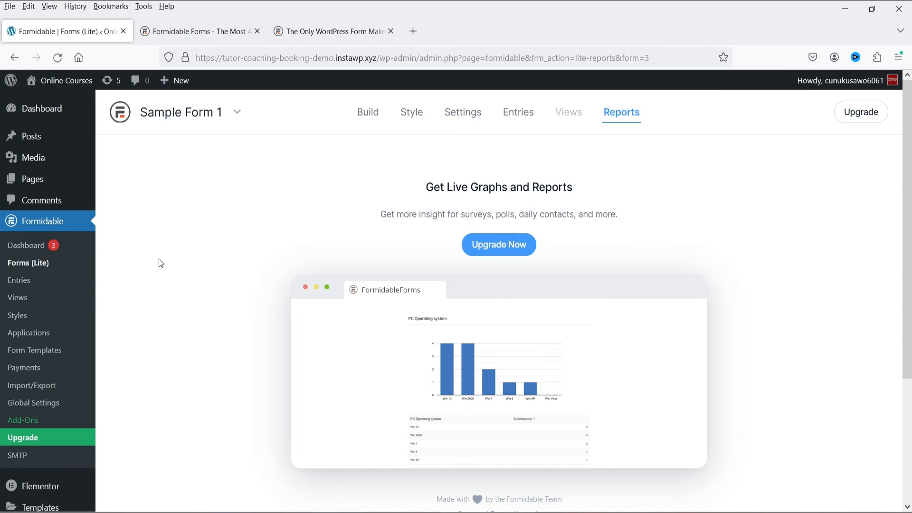
Step: Examine the list of forms and the Formidable Style settings with the Contact Us form preview
click(26, 264)
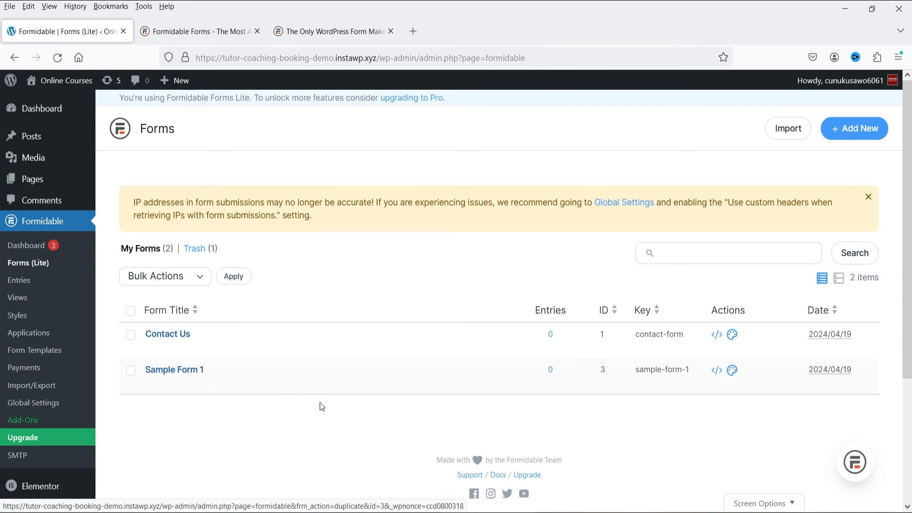
click(19, 316)
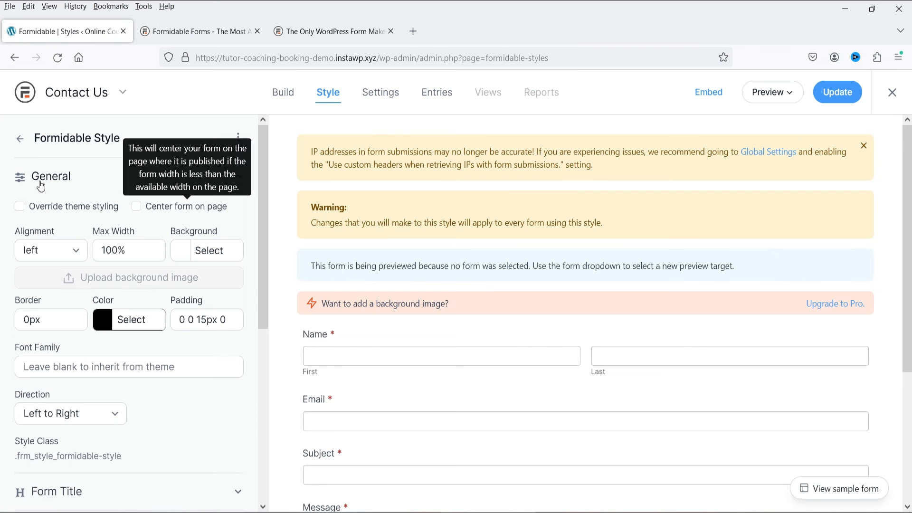
scroll(167, 287, down, 6)
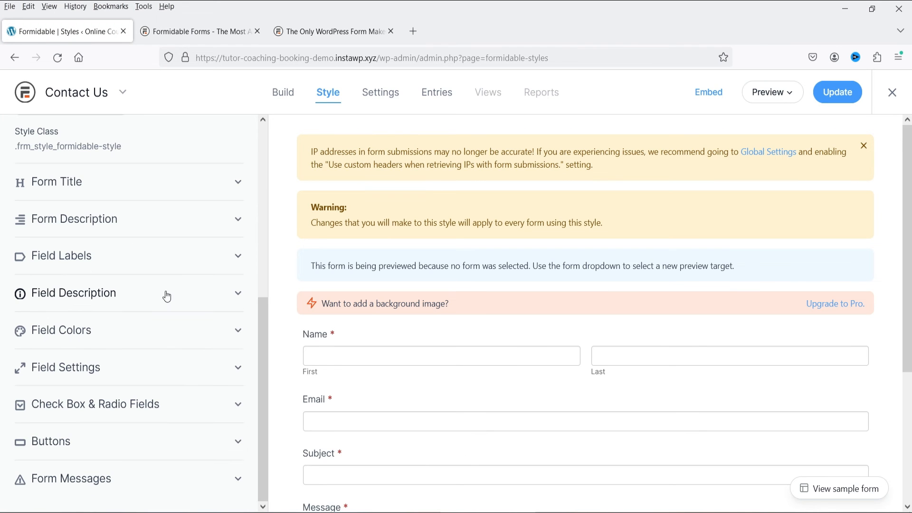
scroll(157, 296, up, 7)
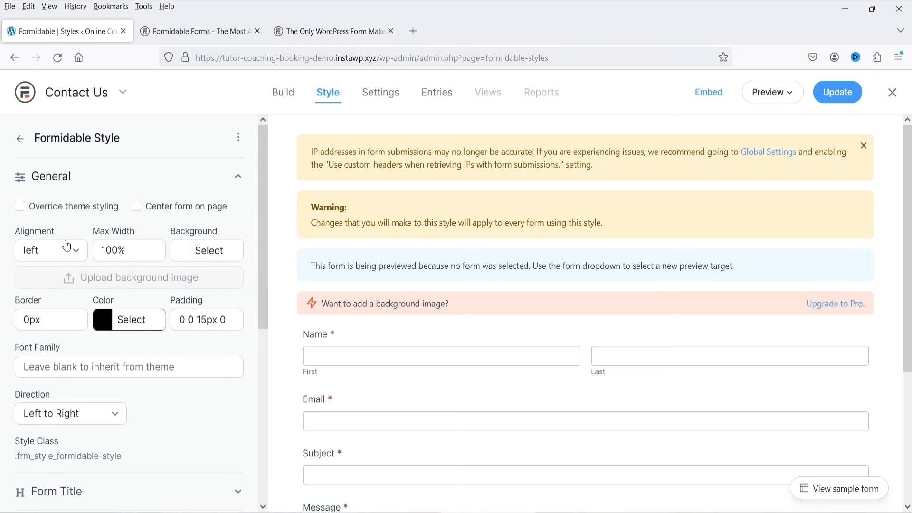
scroll(595, 198, down, 3)
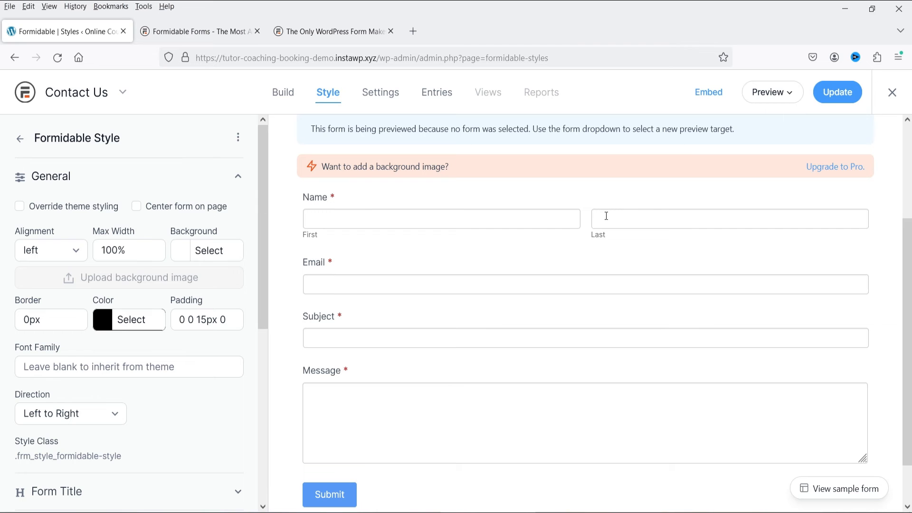
Step: Set the Formidable Style's form background to a pale yellow
click(180, 250)
click(151, 394)
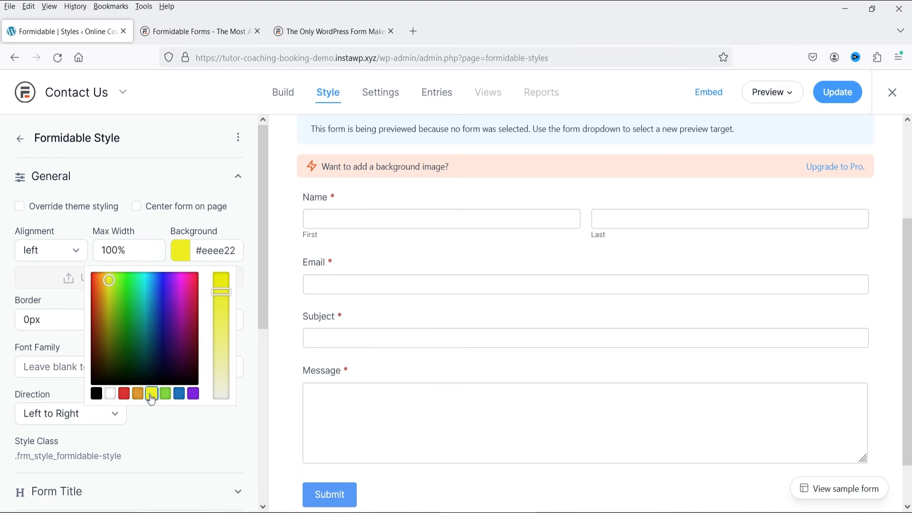
mouse_move(110, 279)
mouse_down()
mouse_move(116, 317)
mouse_move(107, 275)
mouse_up()
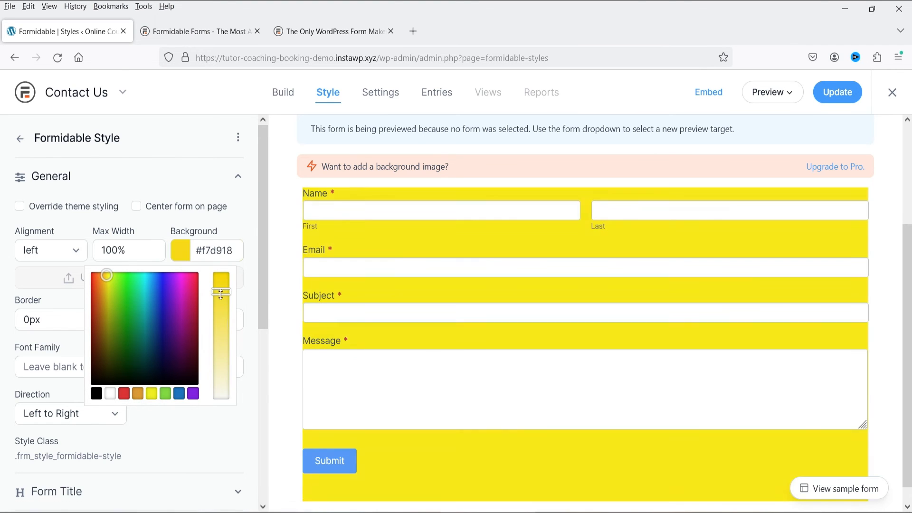
drag(221, 295, 221, 352)
click(111, 275)
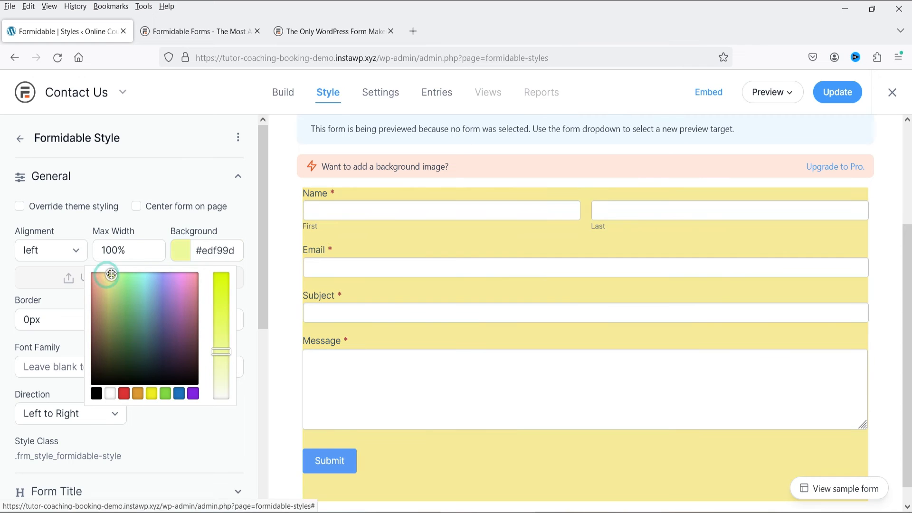
drag(111, 274, 109, 271)
drag(221, 352, 223, 365)
click(278, 246)
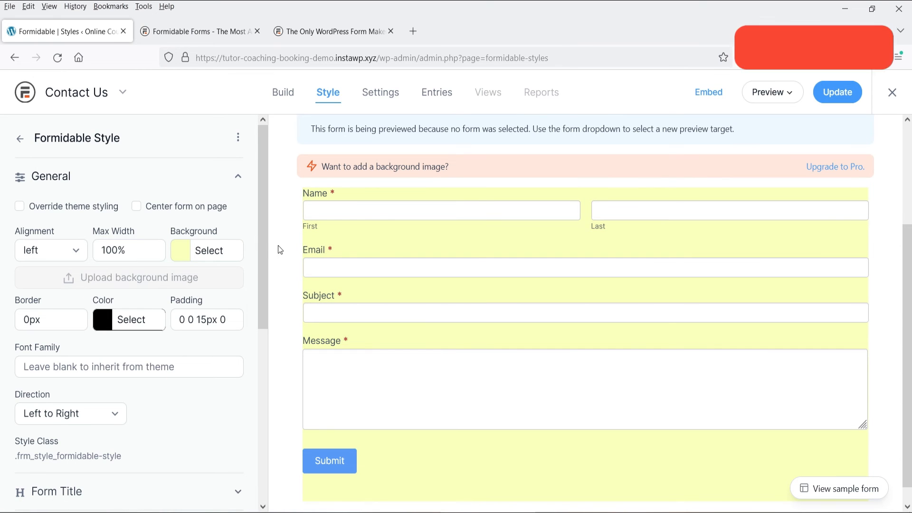
Step: Set the form's padding to 15px on all four sides in the general style settings
double_click(219, 323)
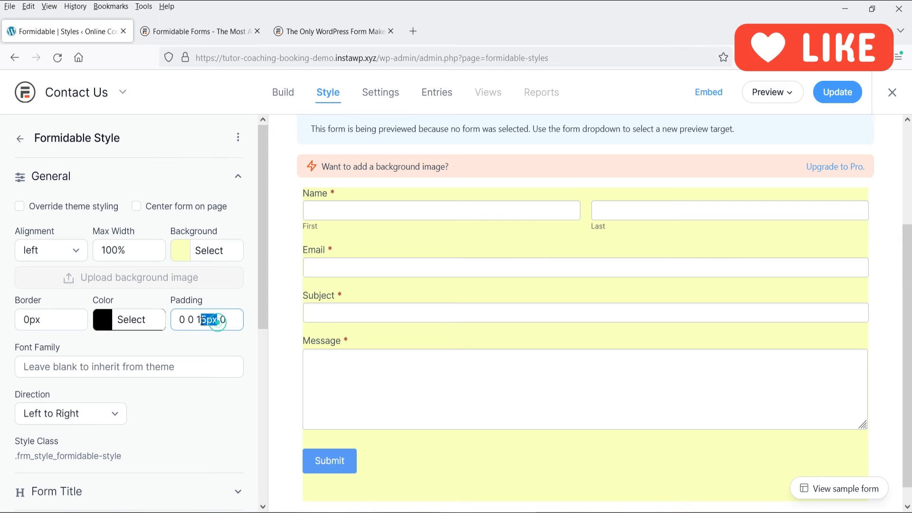
double_click(185, 318)
text(15px)
double_click(207, 320)
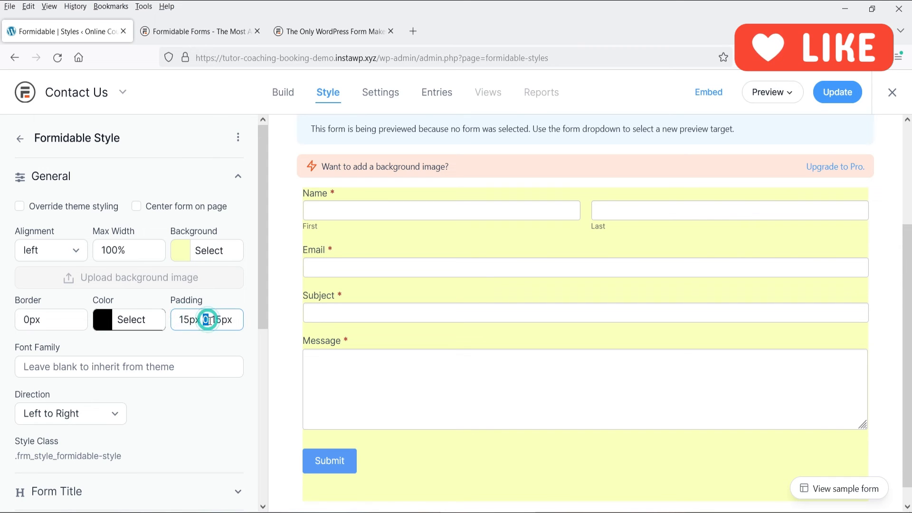
text(15px)
double_click(229, 320)
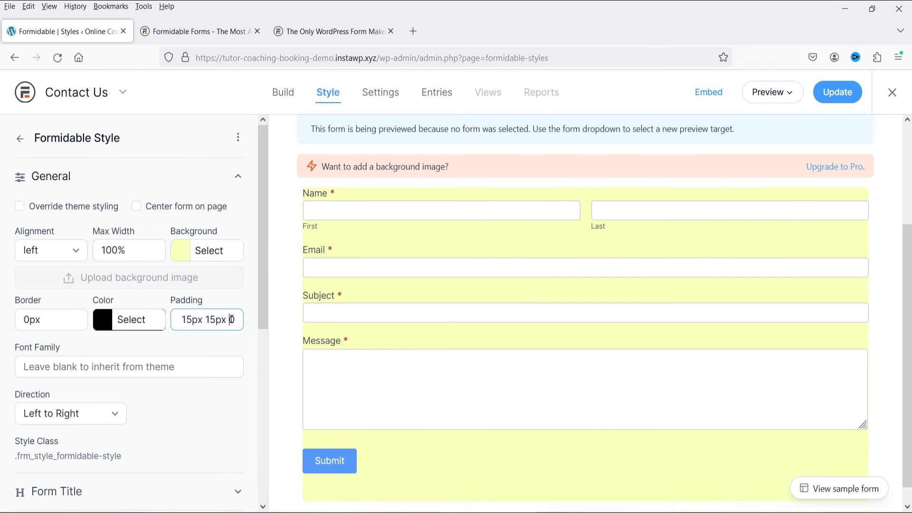
text(15px)
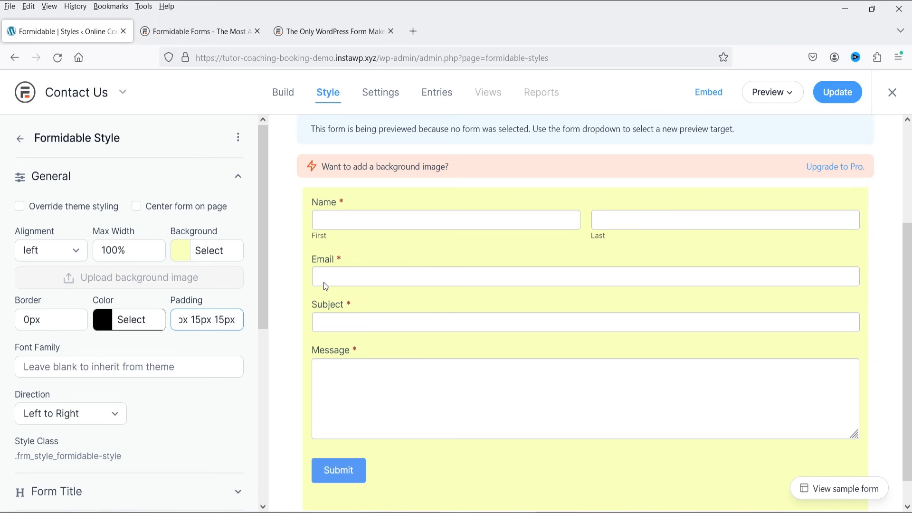
Step: Give the form a 1px red border in the general style settings
double_click(30, 320)
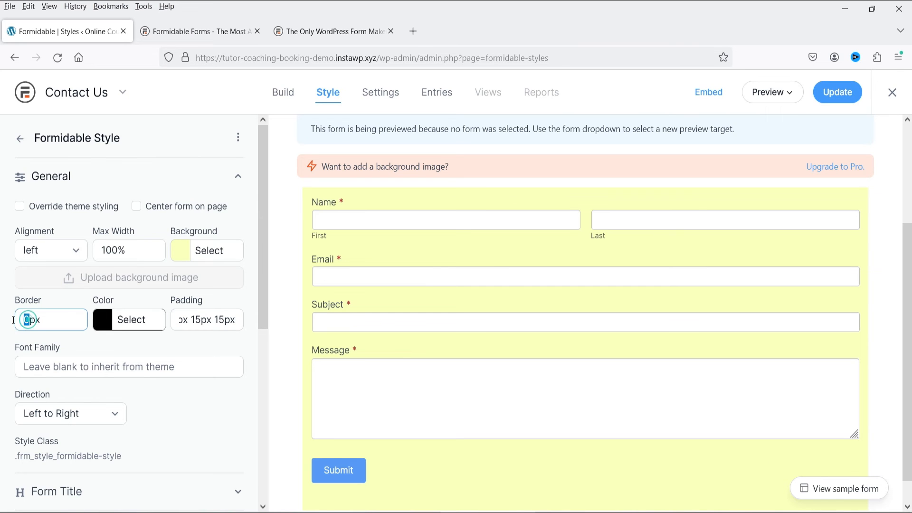
text(1px)
click(101, 324)
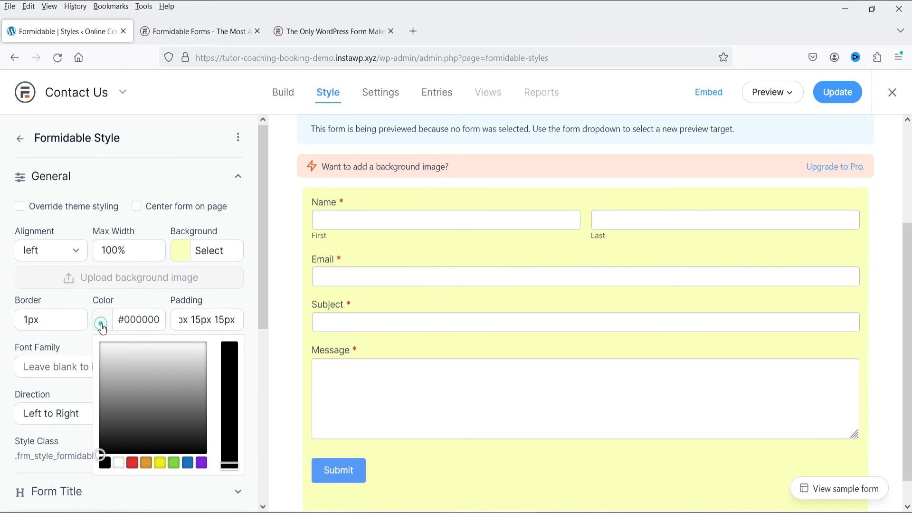
click(132, 463)
click(341, 174)
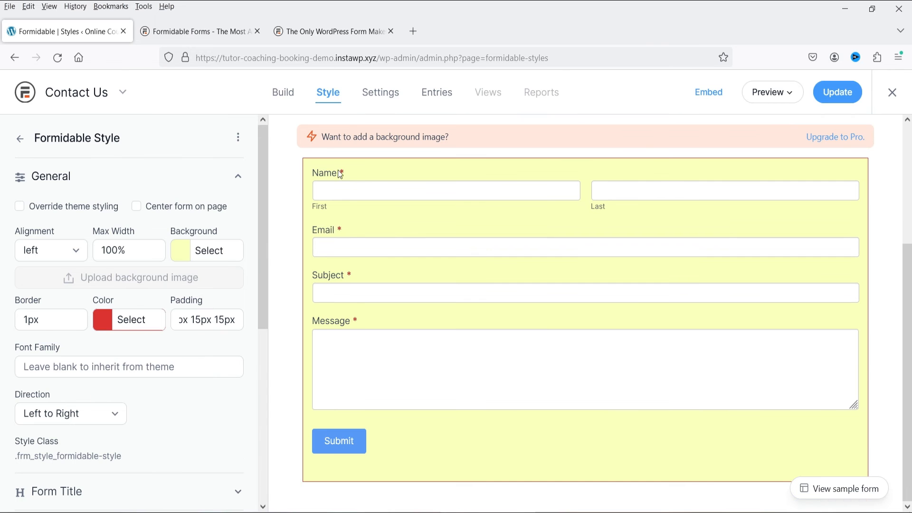
Step: Review the form title and form description styles, and set the field labels' size to 17px
scroll(173, 405, down, 3)
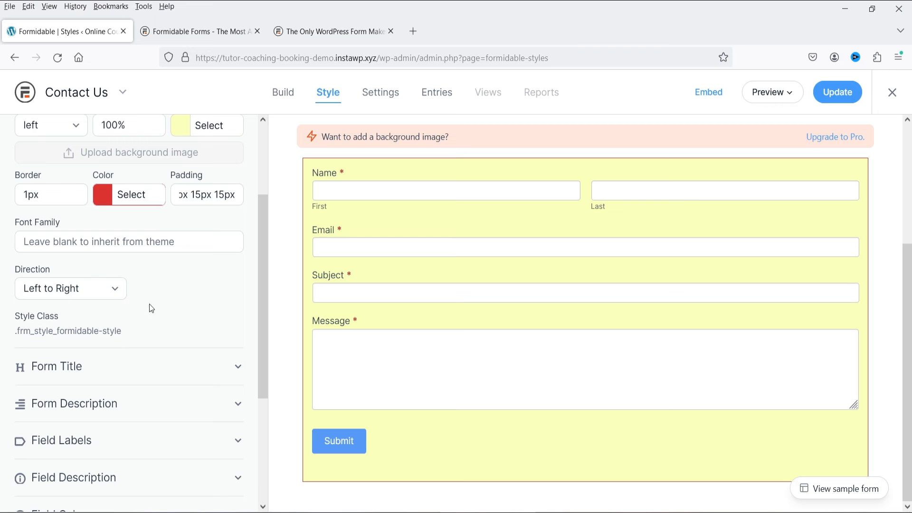
scroll(150, 313, down, 3)
click(122, 244)
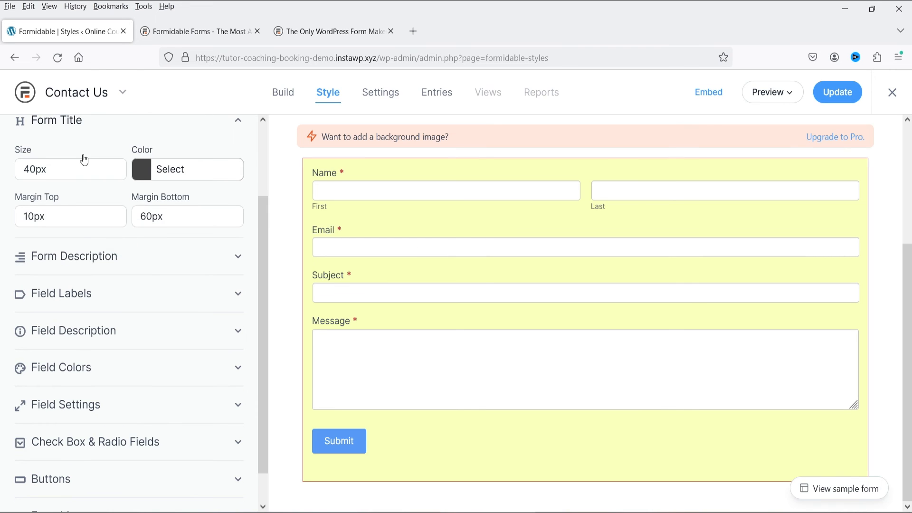
click(127, 258)
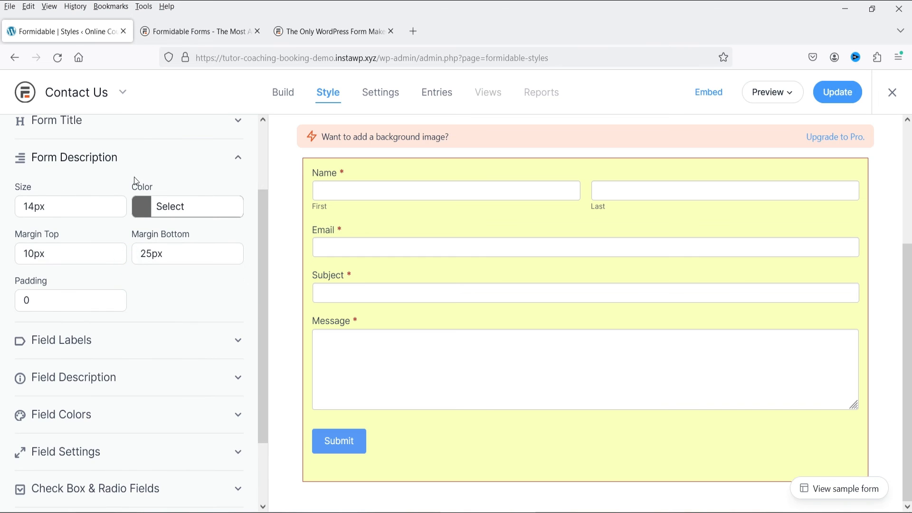
click(97, 341)
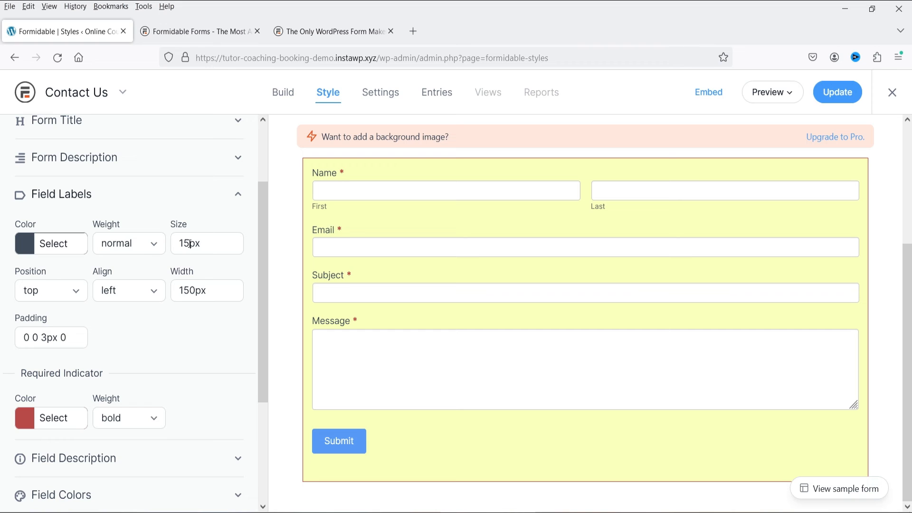
drag(190, 244, 183, 244)
text(7)
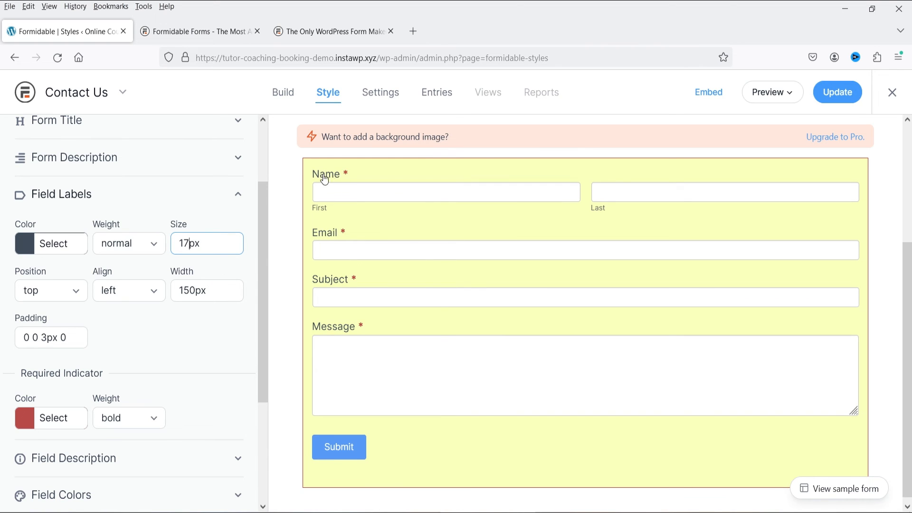
Step: Review the field description style and set the form fields' background color to a light turquoise
scroll(102, 380, down, 3)
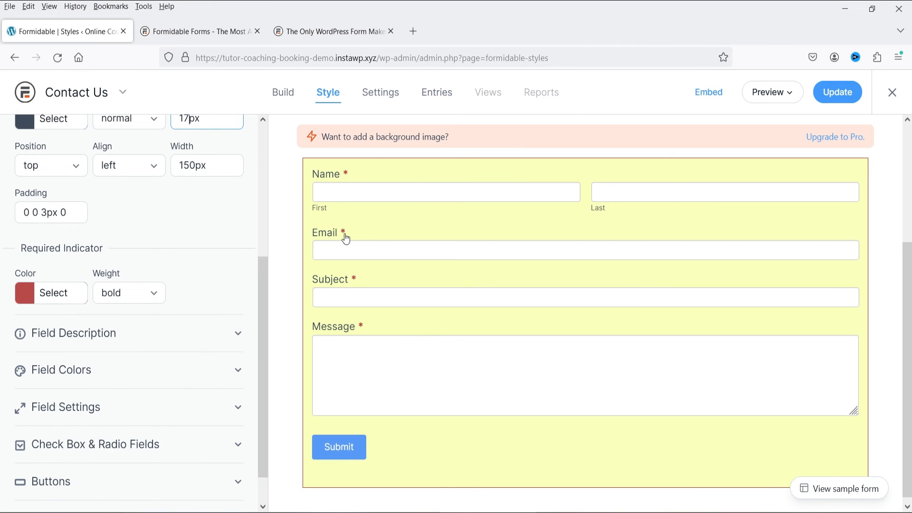
click(71, 339)
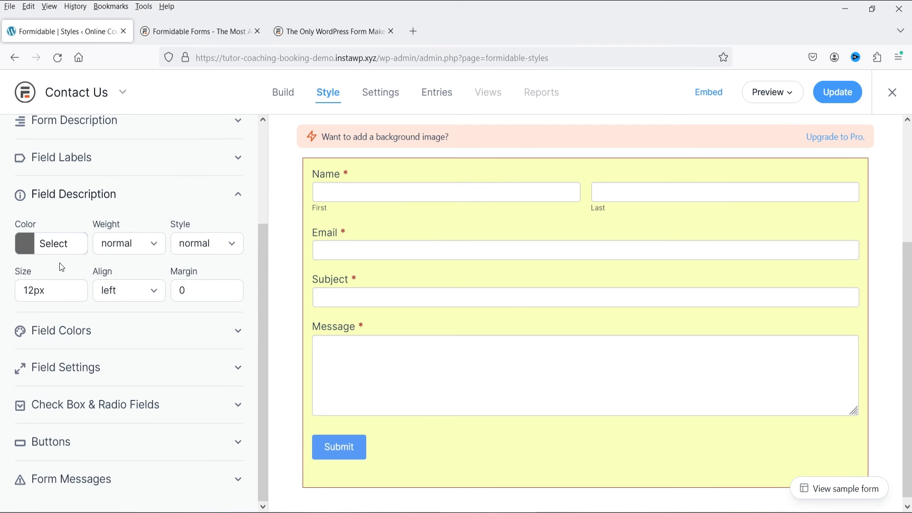
click(94, 335)
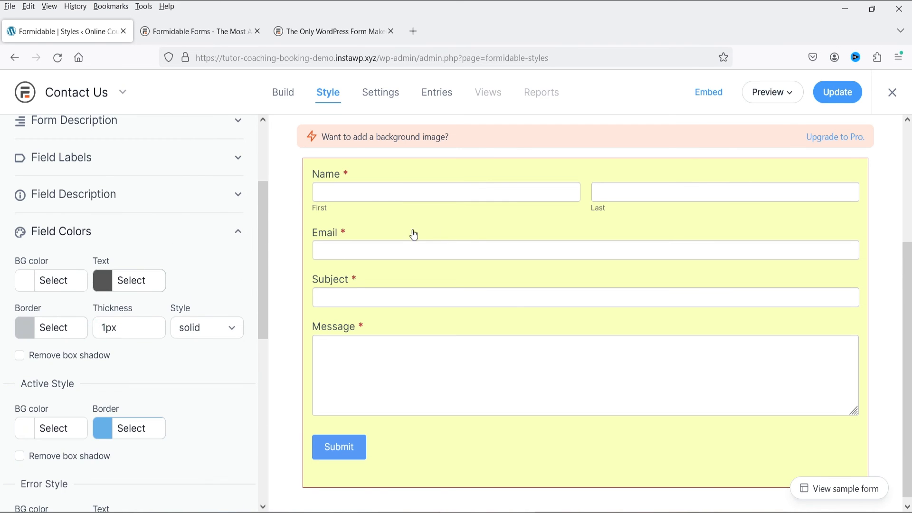
click(25, 287)
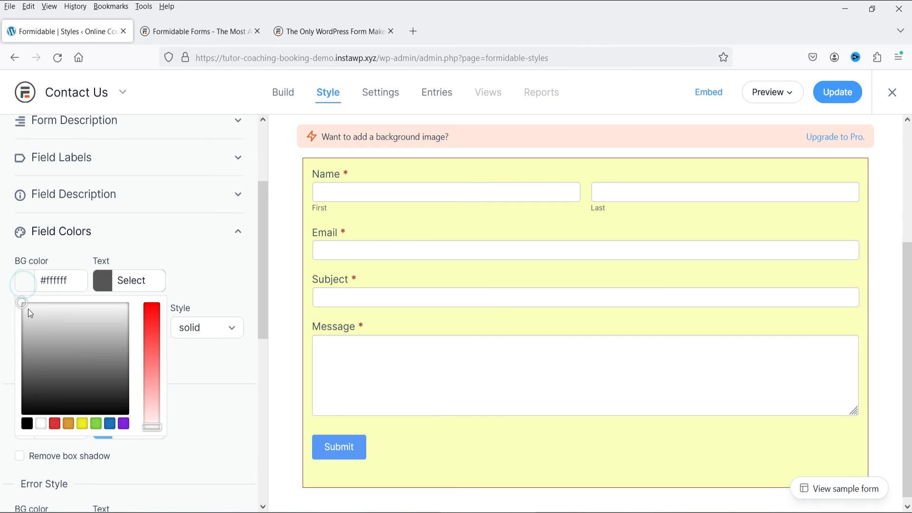
drag(30, 313, 75, 309)
drag(152, 427, 151, 389)
click(201, 363)
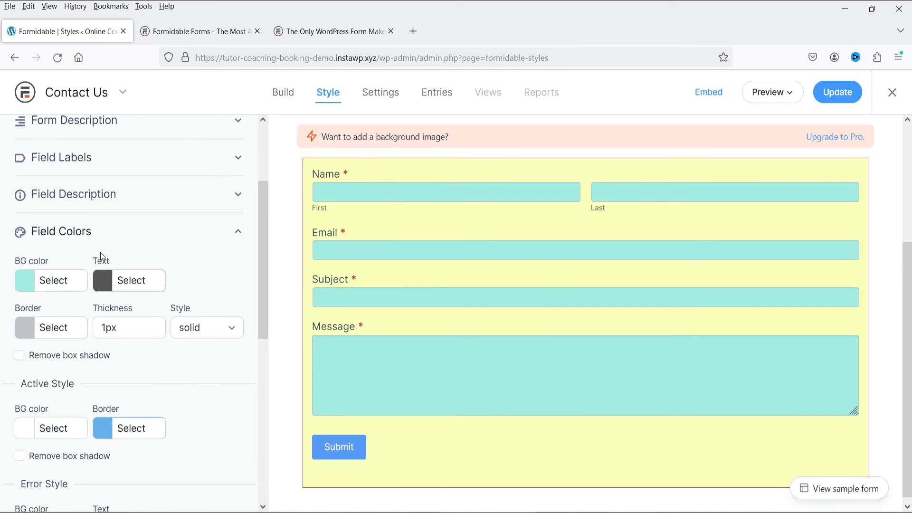
Step: Save the Formidable Style changes and close the style editor to return to the list of forms
click(97, 232)
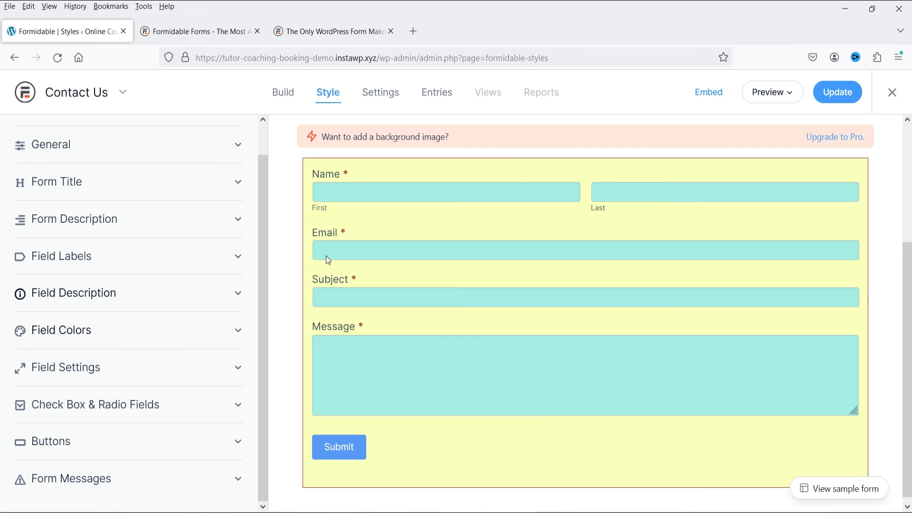
click(834, 94)
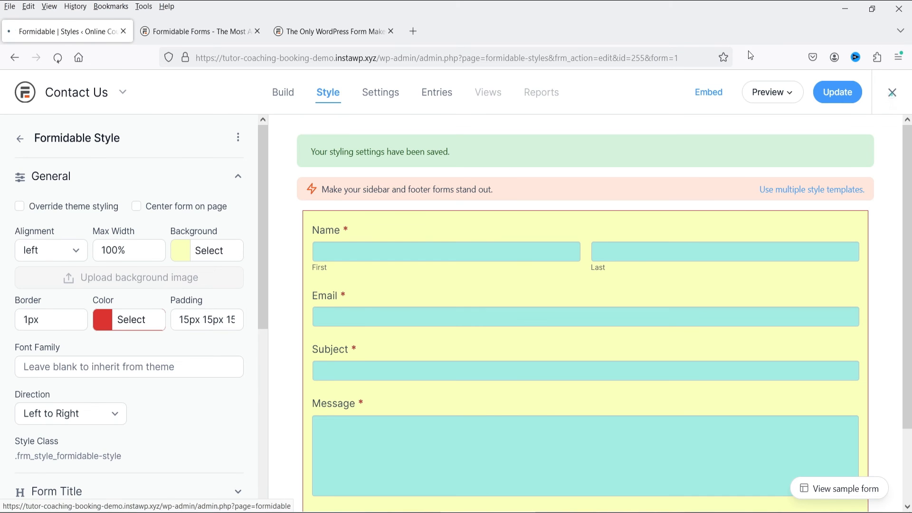
click(893, 92)
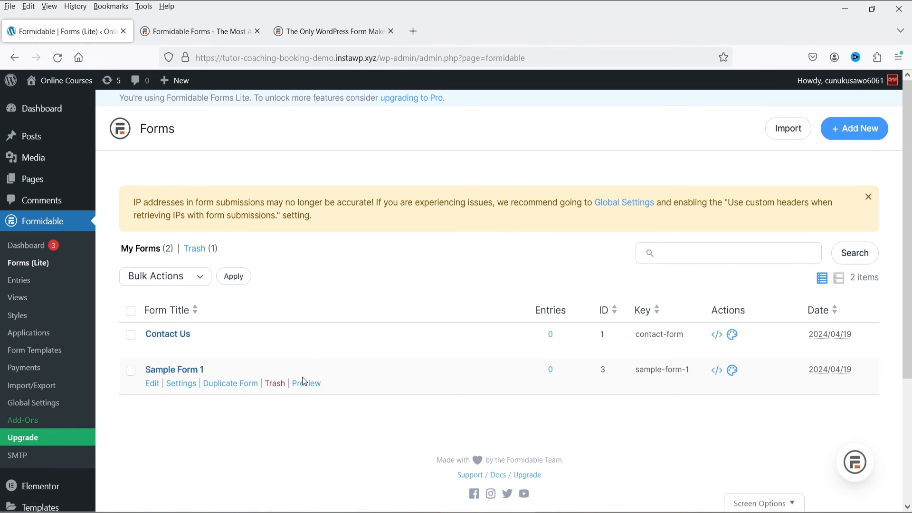
Step: Copy the WordPress shortcode of Sample Form 1 from its manual embed options and close the dialog
click(717, 373)
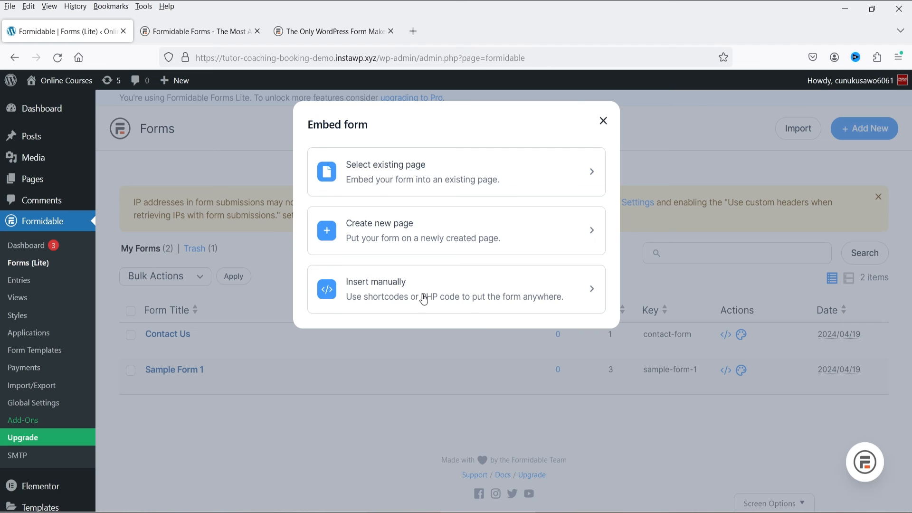
click(411, 287)
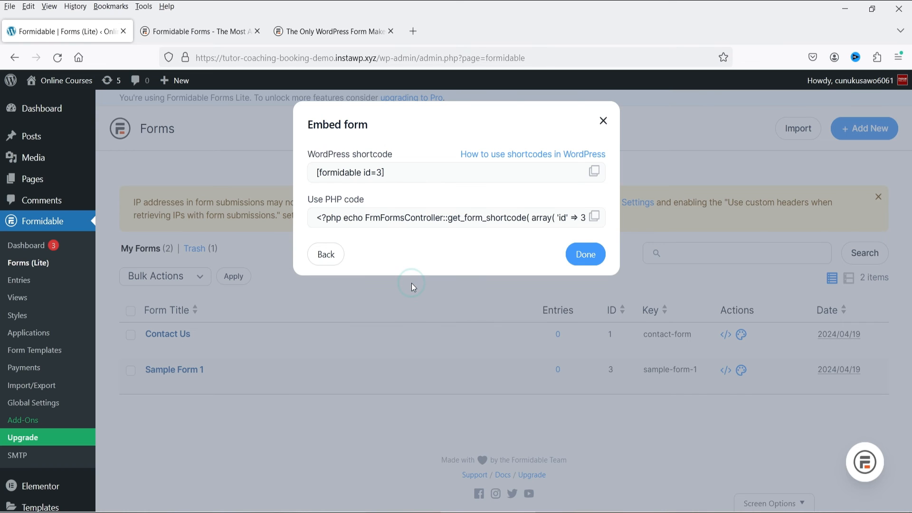
click(394, 172)
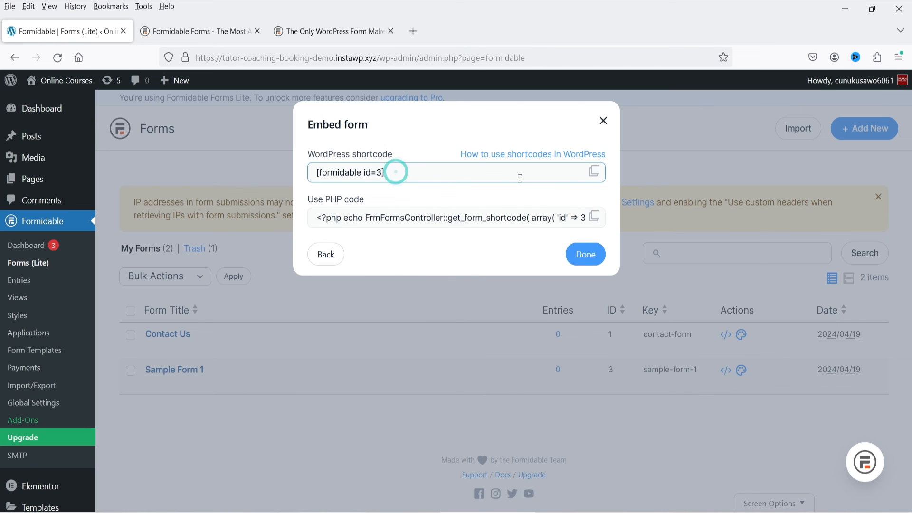
click(594, 174)
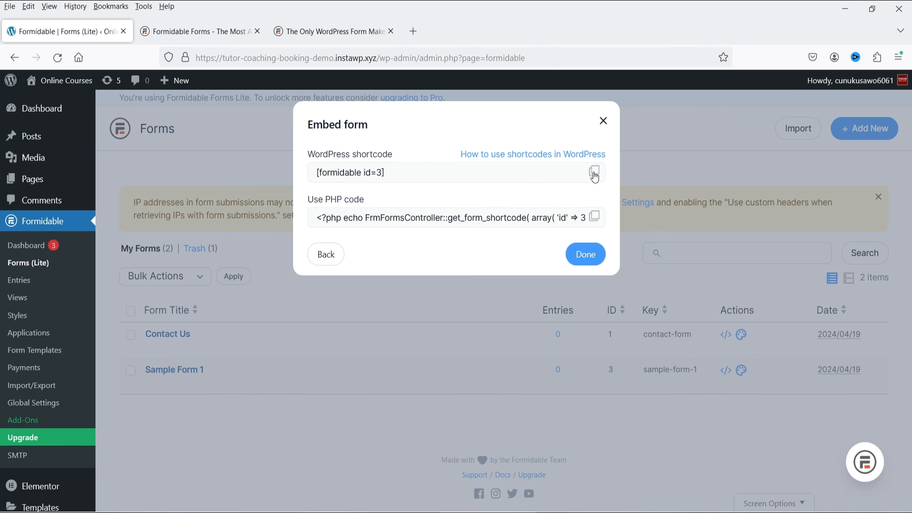
click(604, 121)
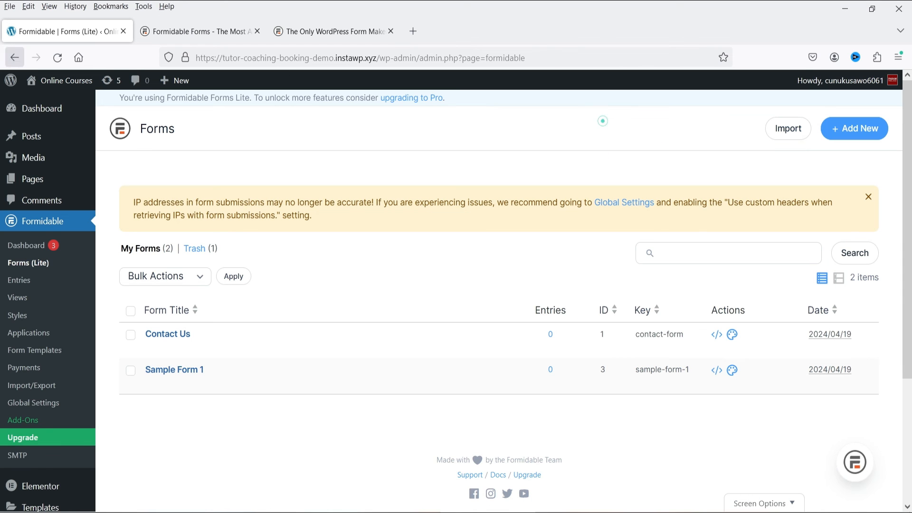
Step: Open the list of all pages in a new tab and open Sample Page for editing in another tab
mouse_move(100, 188)
right_click(127, 184)
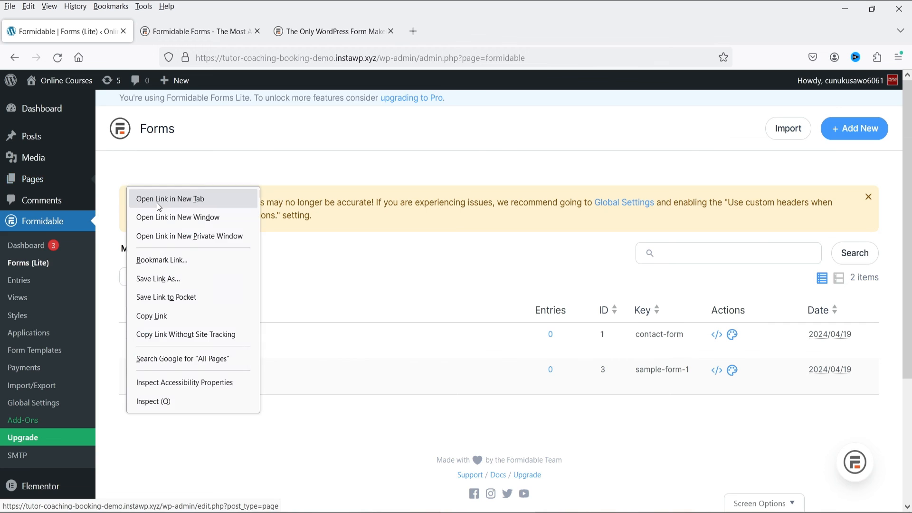
click(154, 197)
click(159, 32)
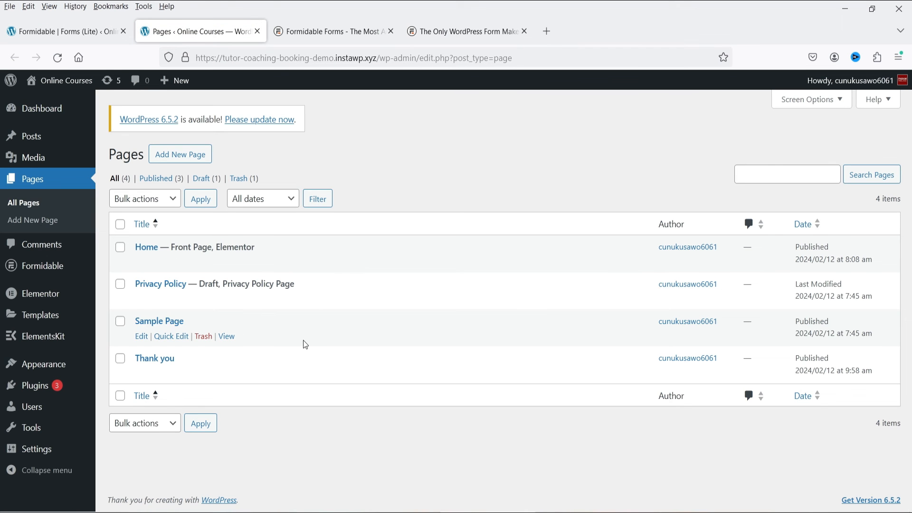
click(141, 338)
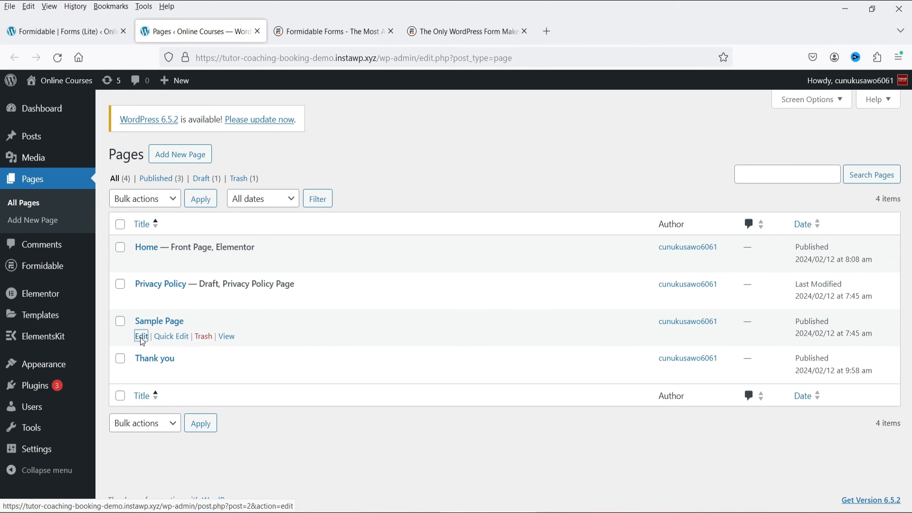
right_click(141, 338)
click(190, 121)
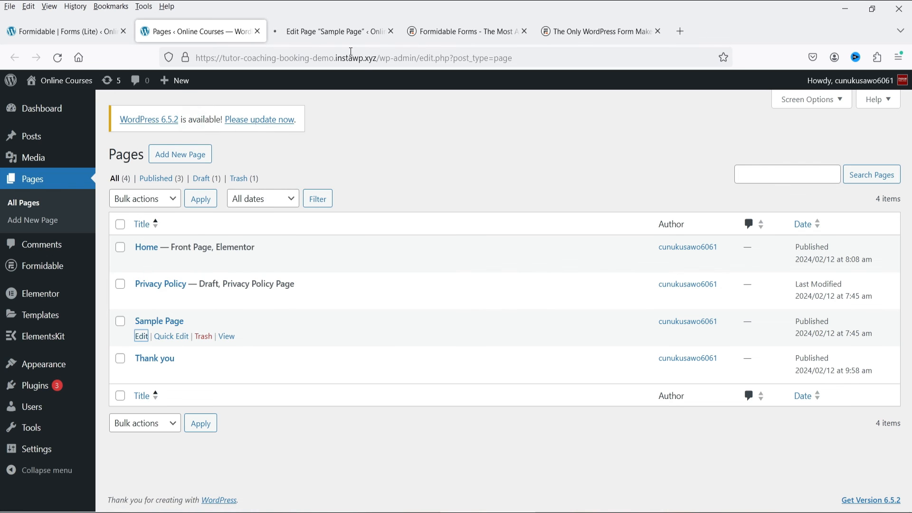
click(345, 32)
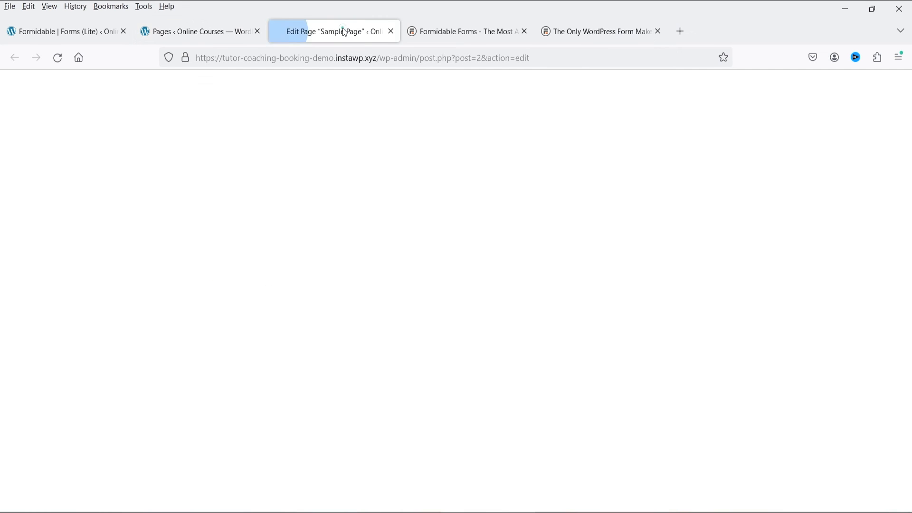
Step: Insert a Formidable Forms block at the end of Sample Page and choose Sample Form 1 for it
scroll(441, 261, down, 4)
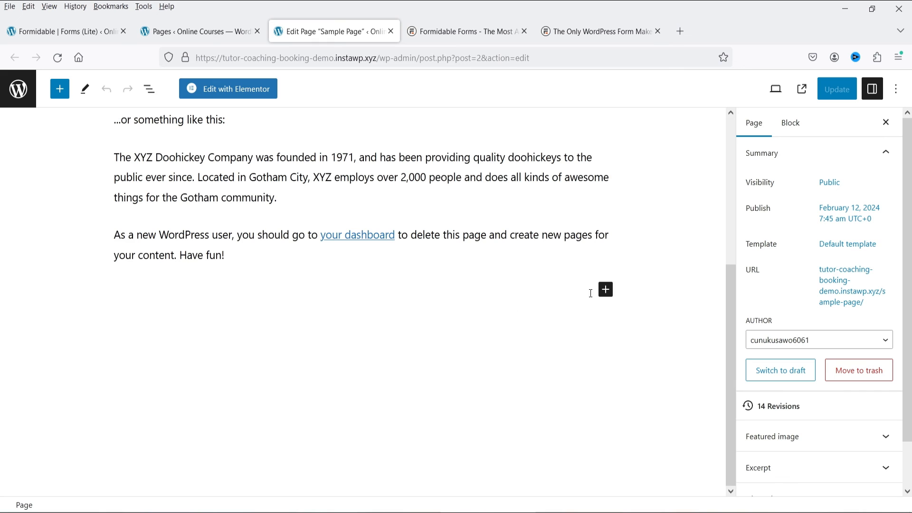
click(606, 290)
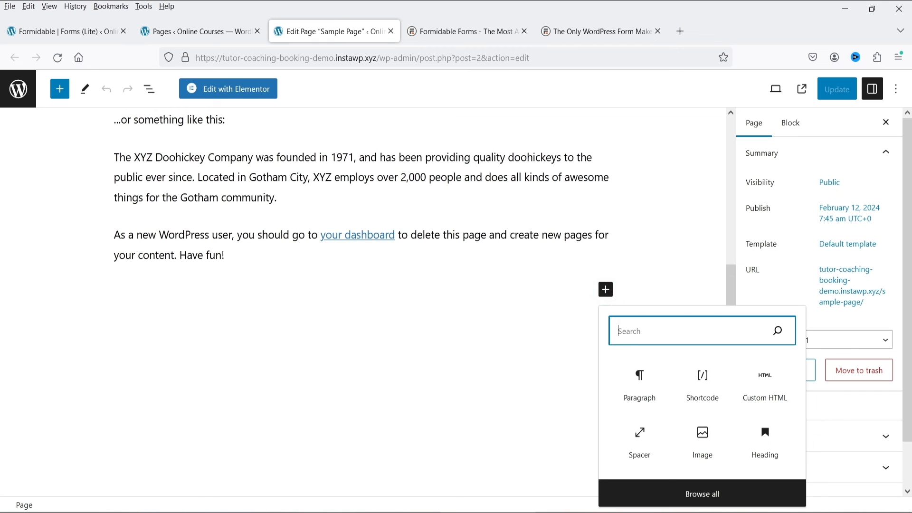
text(form)
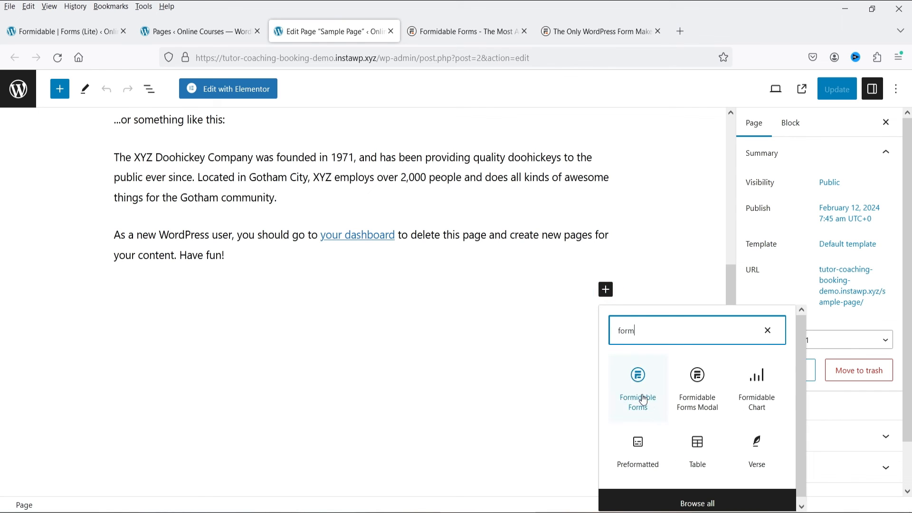
click(642, 399)
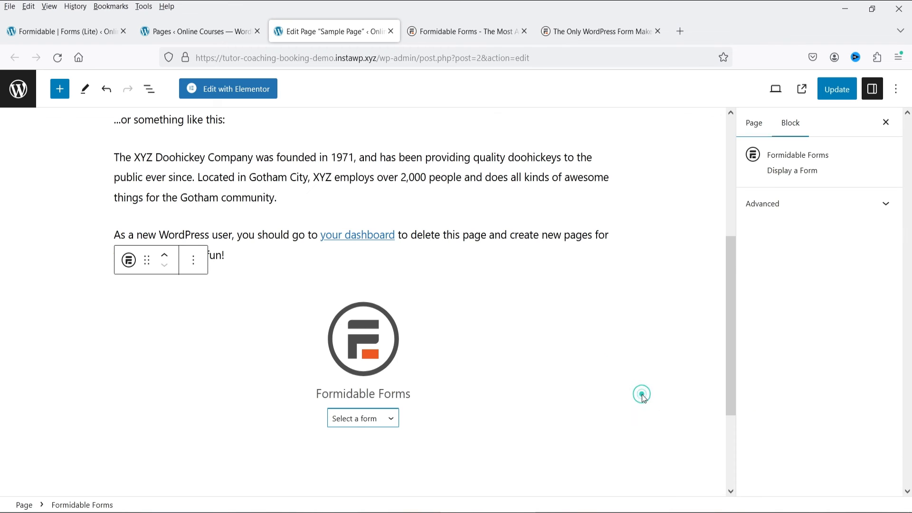
click(357, 426)
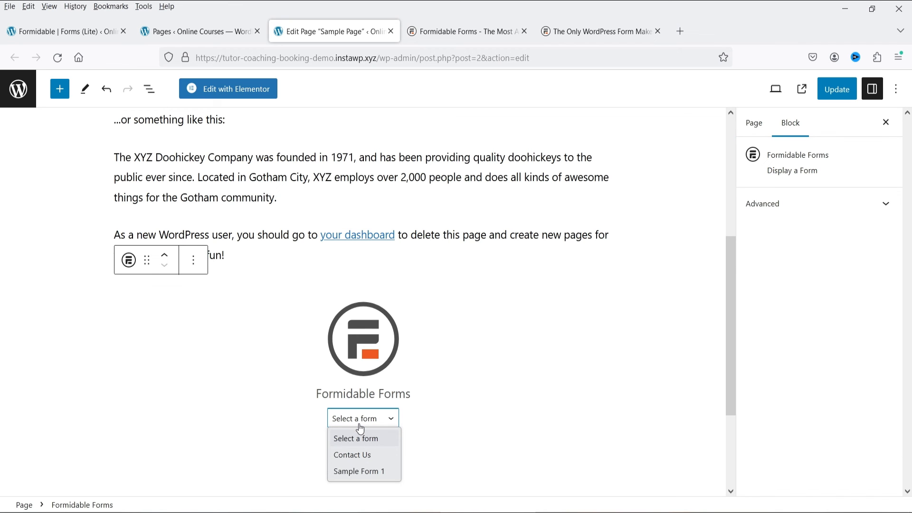
click(361, 471)
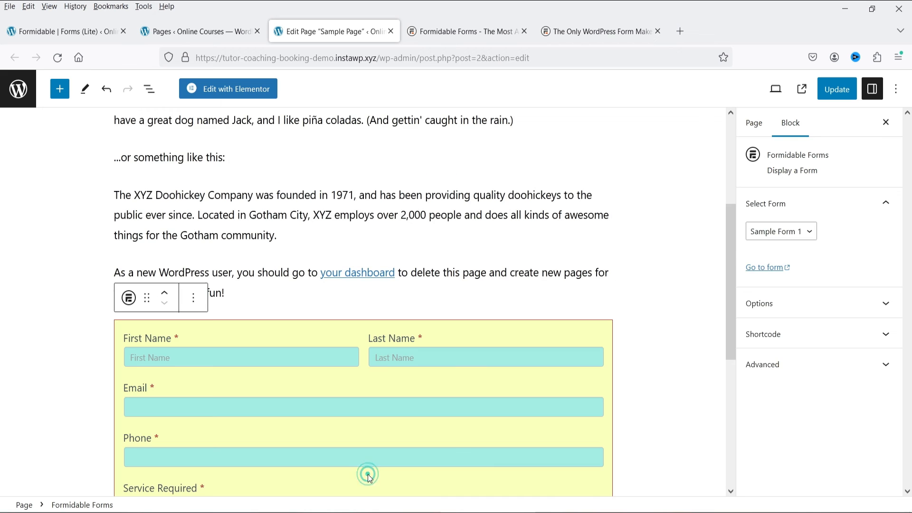
Step: Check the embedded form, update Sample Page and show its page settings
scroll(489, 330, down, 5)
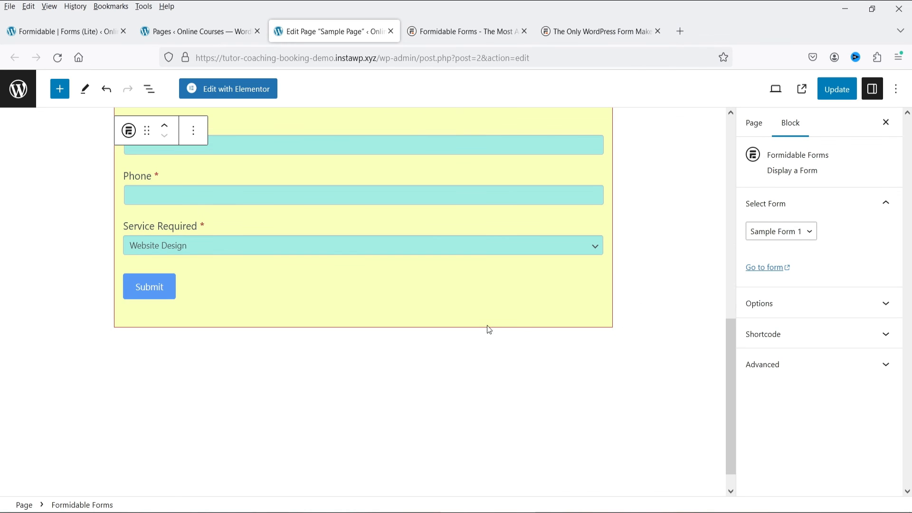
scroll(487, 318, up, 4)
click(839, 91)
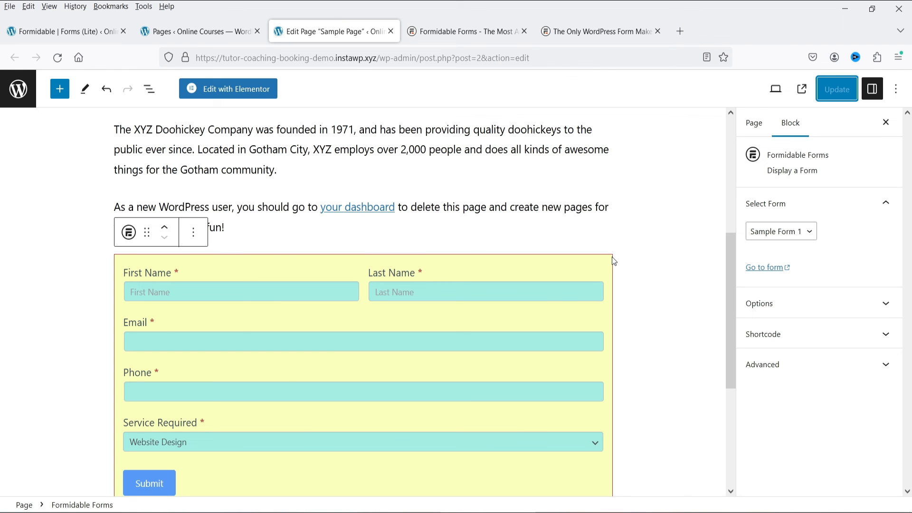
click(756, 126)
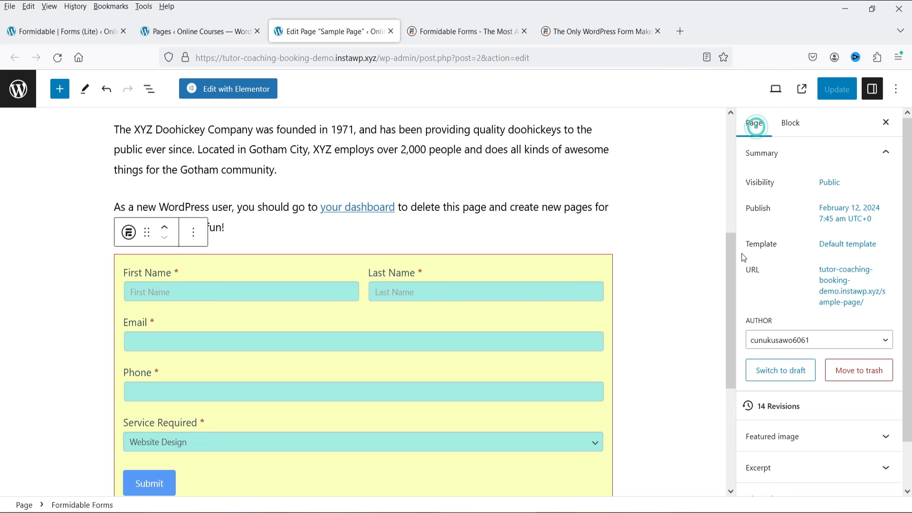
Step: Open the live version of Sample Page in a new tab and show the embedded contact form
click(843, 290)
click(796, 436)
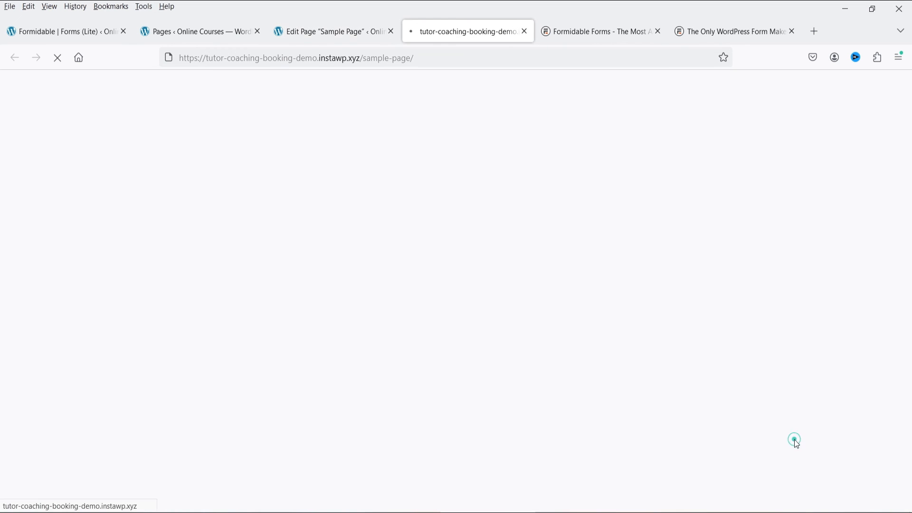
scroll(820, 258, down, 3)
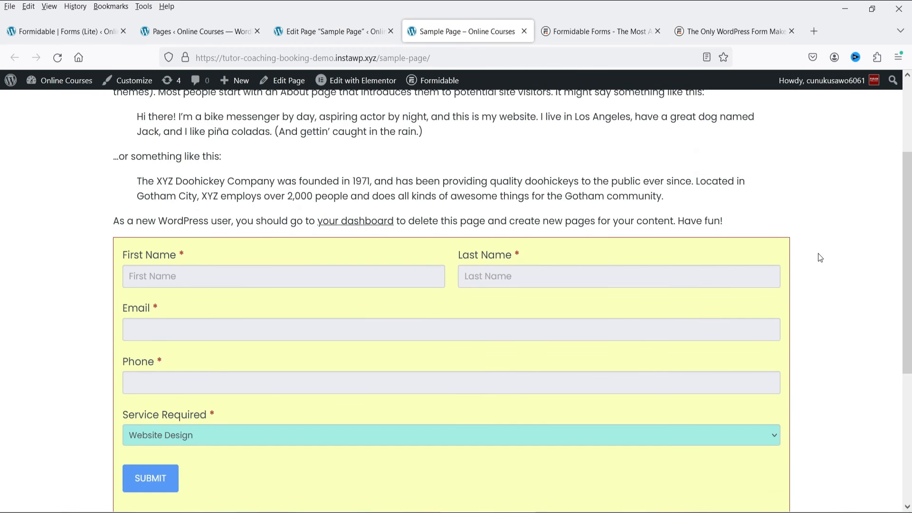
Step: Fill in the contact form's first name, last name, email and phone fields with a test person's details
click(189, 267)
text(jim)
key(Tab)
text(doe)
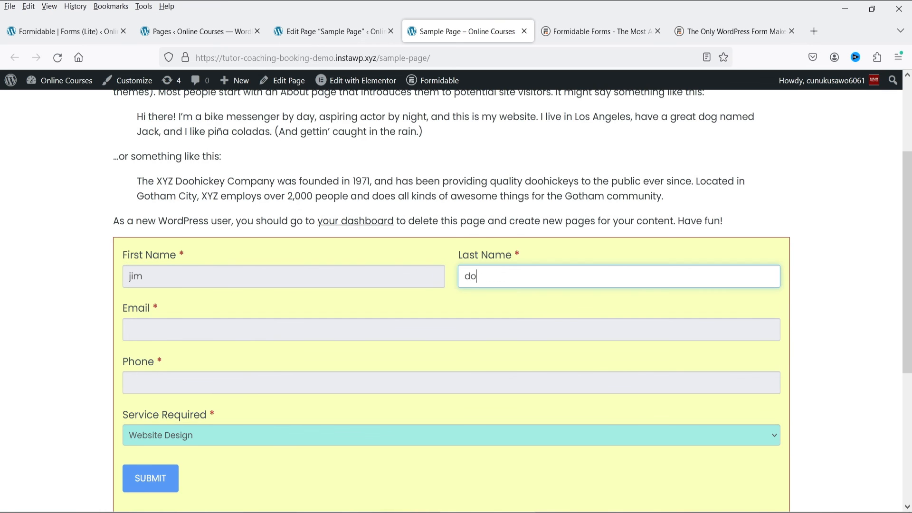
key(Tab)
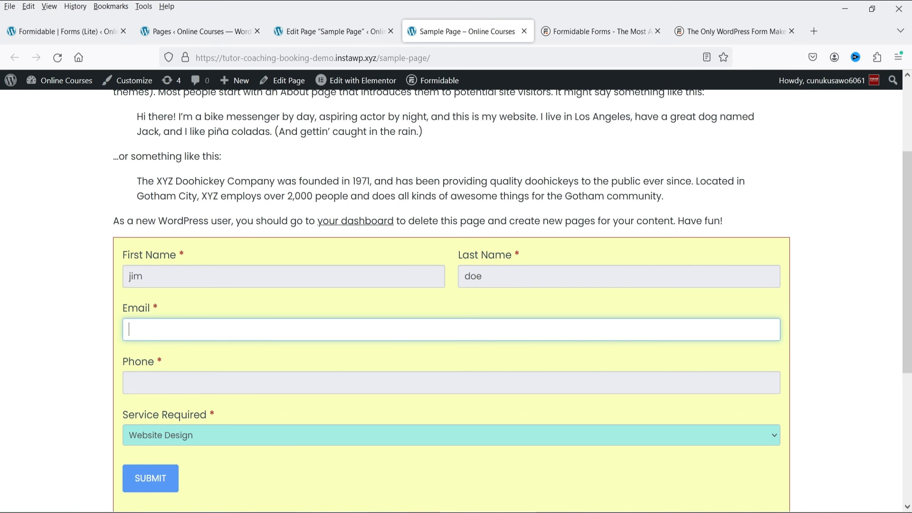
text(jim@example.com)
key(Tab)
text(9090909090)
Step: Choose Ecommerce website as the required service and submit the contact form
click(237, 435)
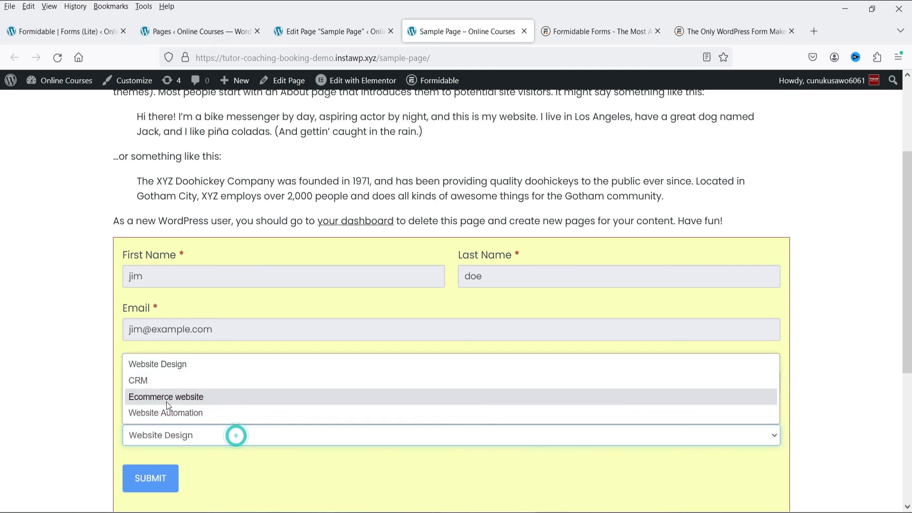
click(167, 396)
scroll(366, 371, down, 5)
scroll(273, 338, up, 3)
click(161, 374)
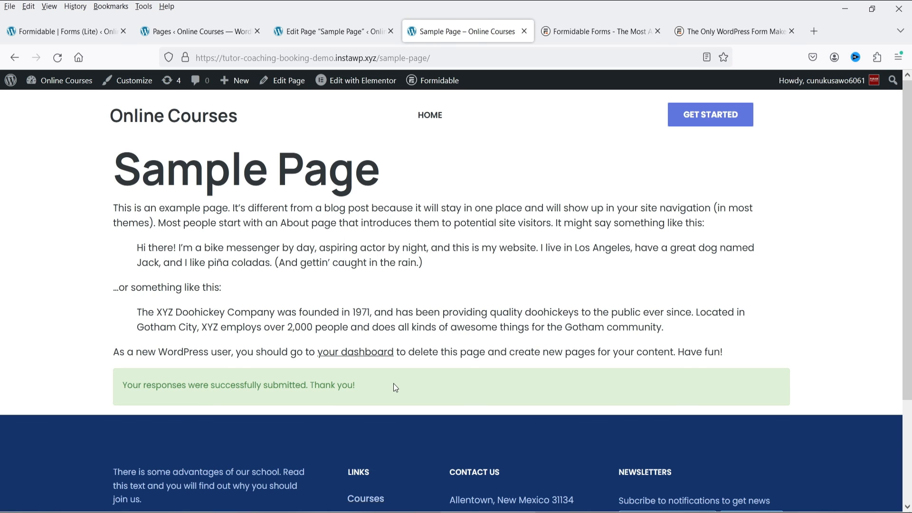
Step: Open Formidable's form entries in the WordPress admin and view the details of the Sample Form 1 submission
click(166, 31)
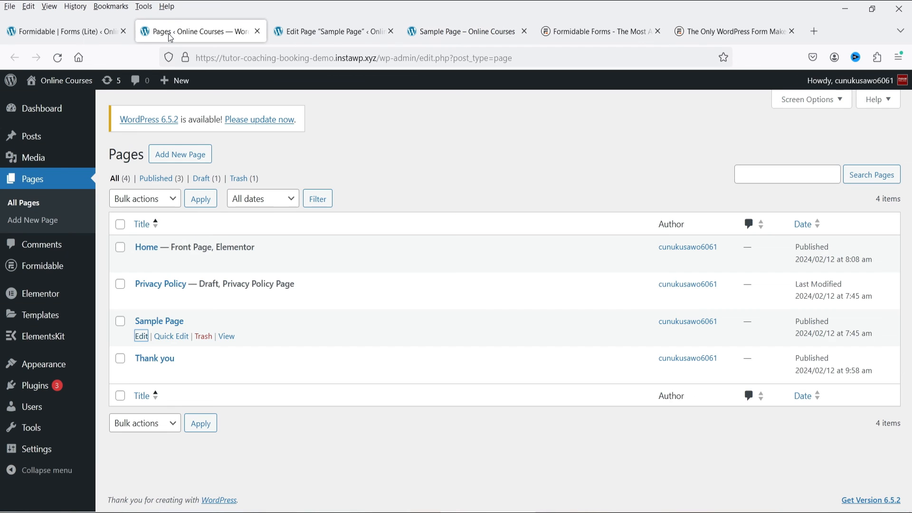
mouse_move(44, 273)
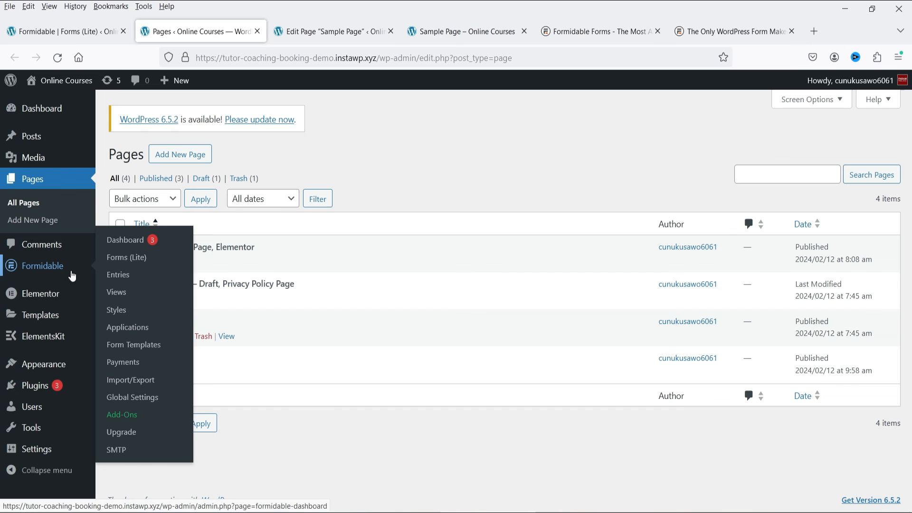
click(118, 276)
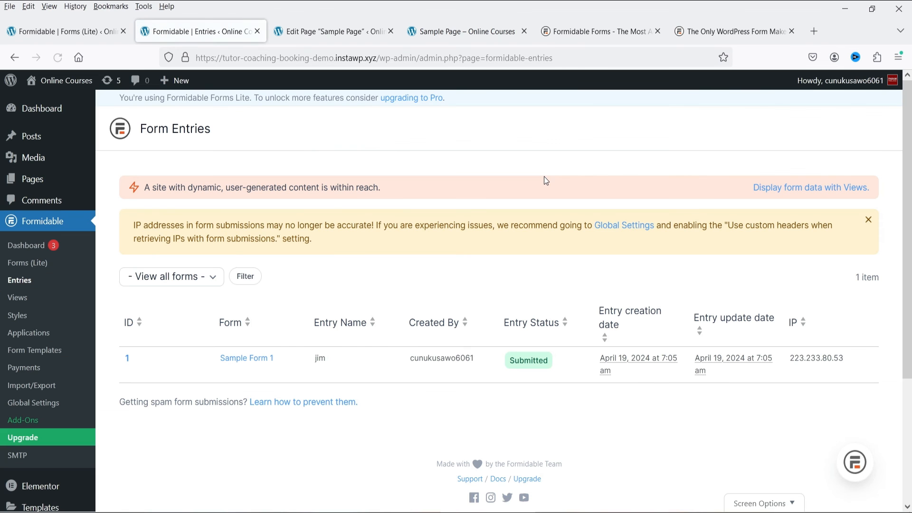
mouse_move(133, 373)
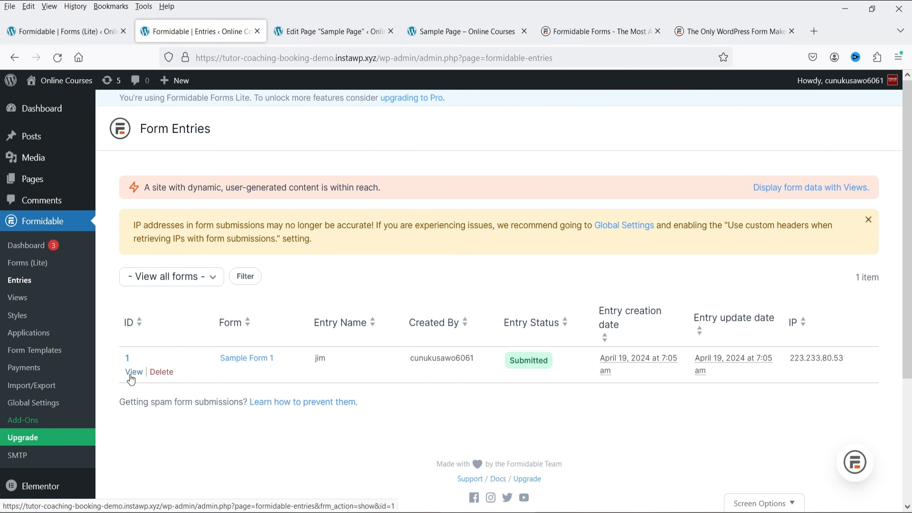
click(134, 373)
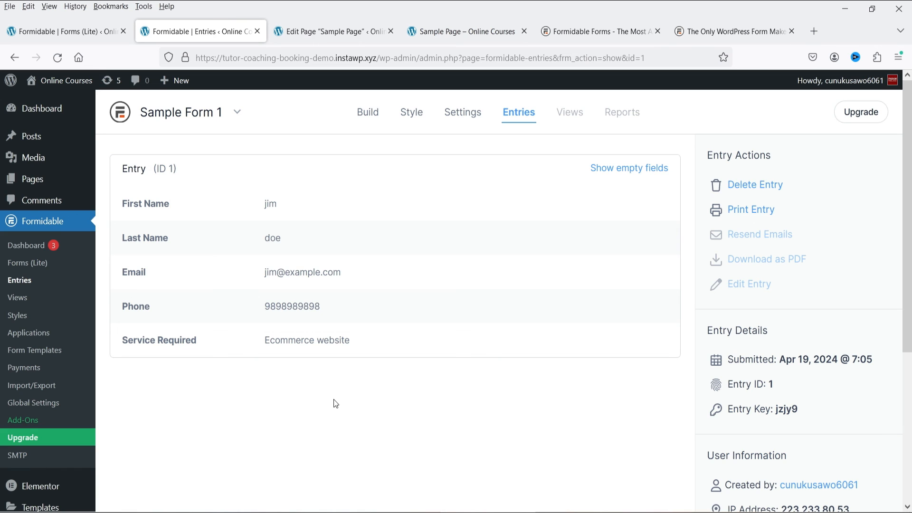
click(382, 429)
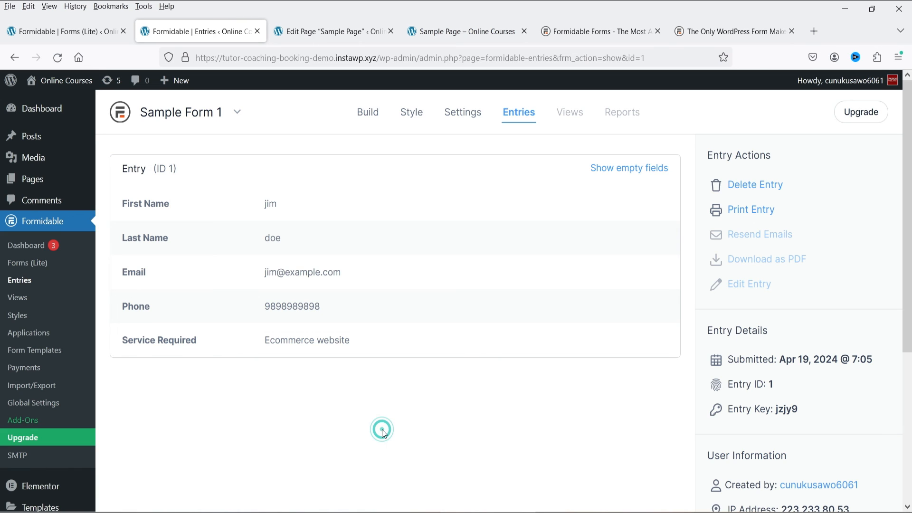